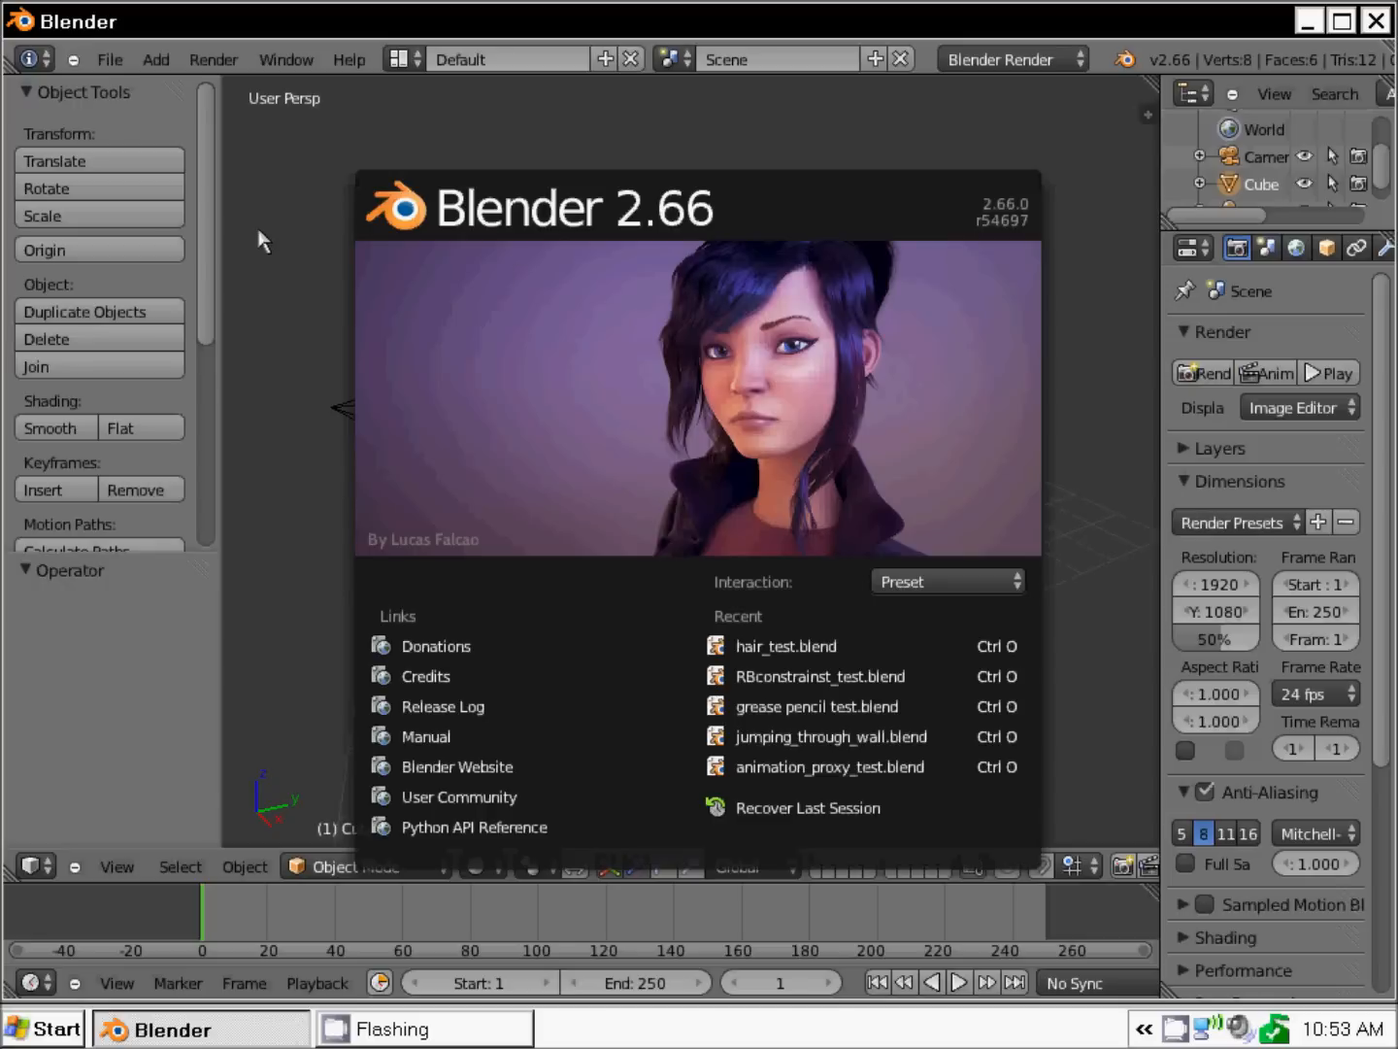
# Dismiss the splash screen and open the user preferences
pyautogui.click(320, 389)
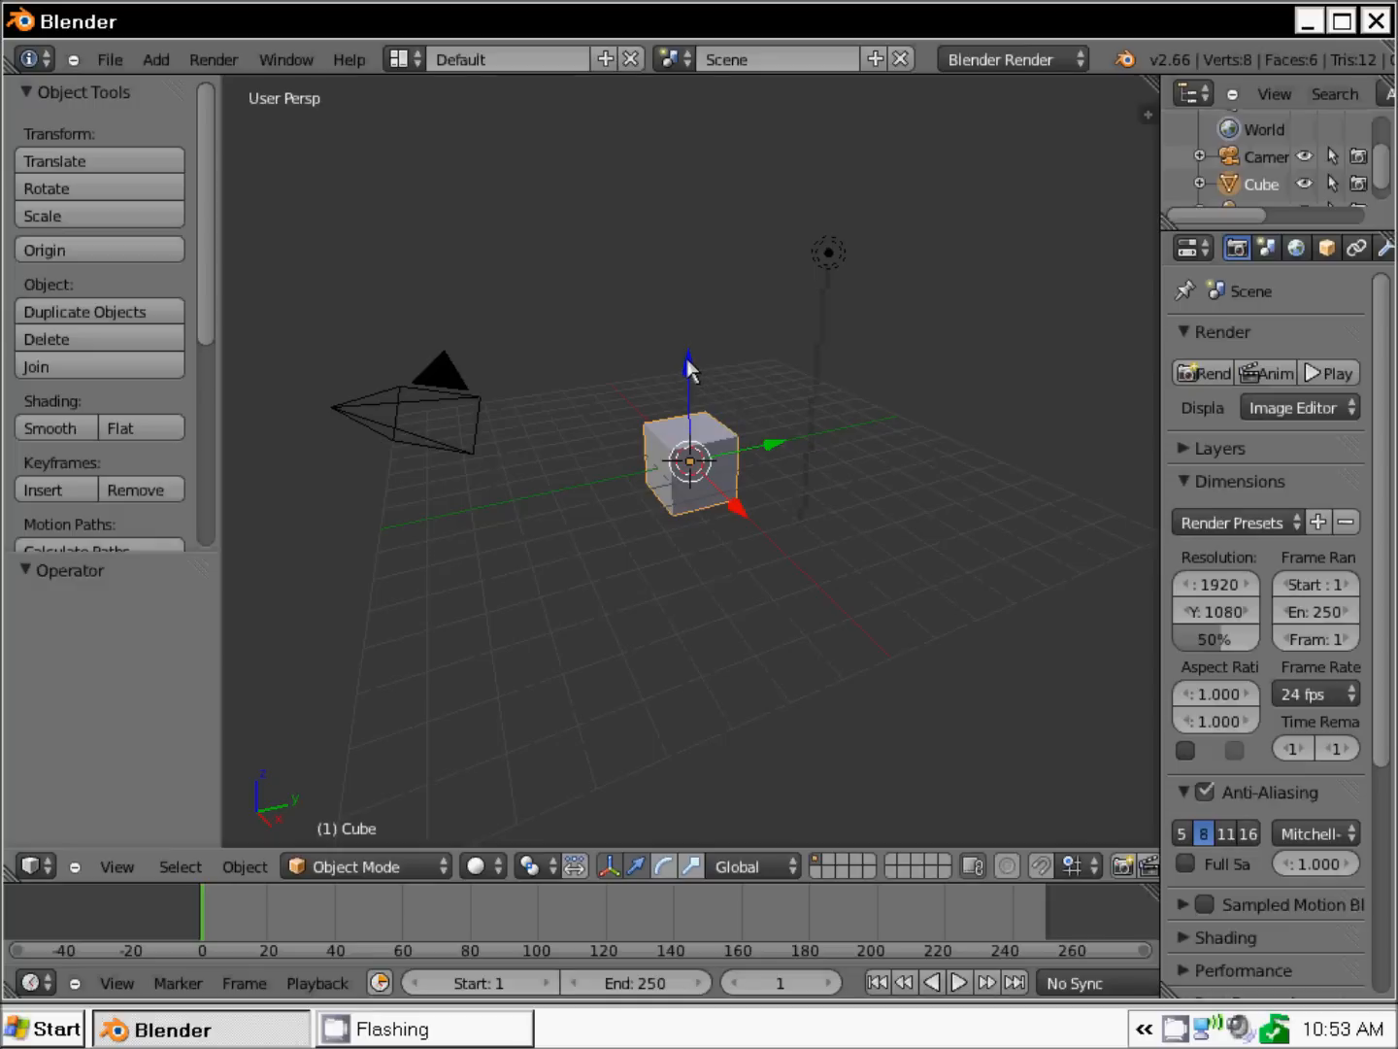
pyautogui.click(111, 61)
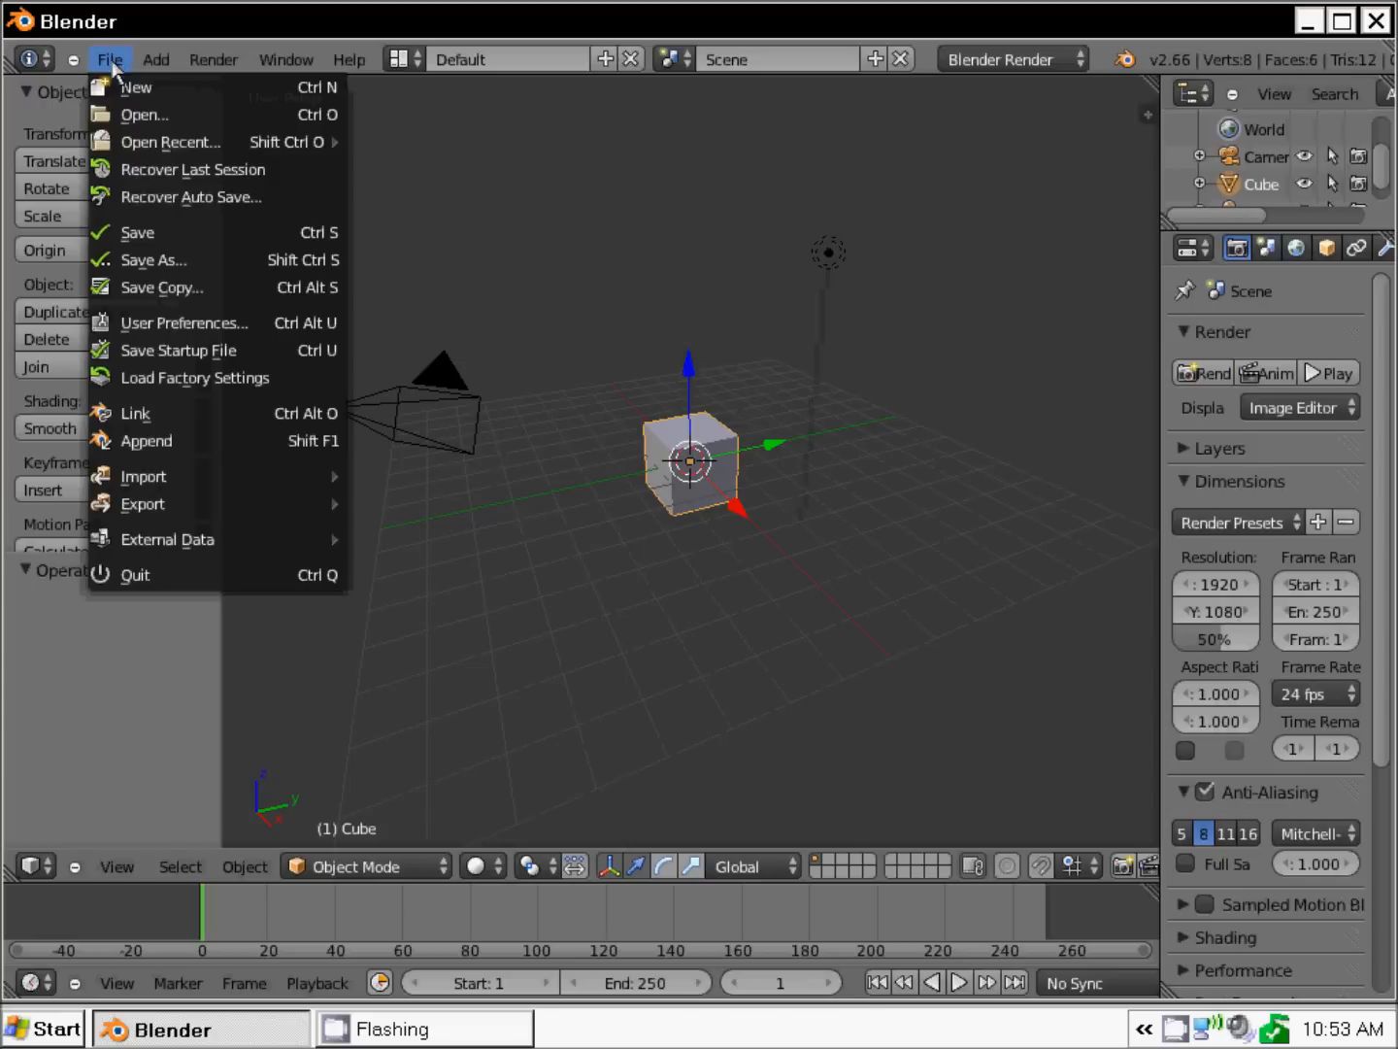
pyautogui.click(179, 323)
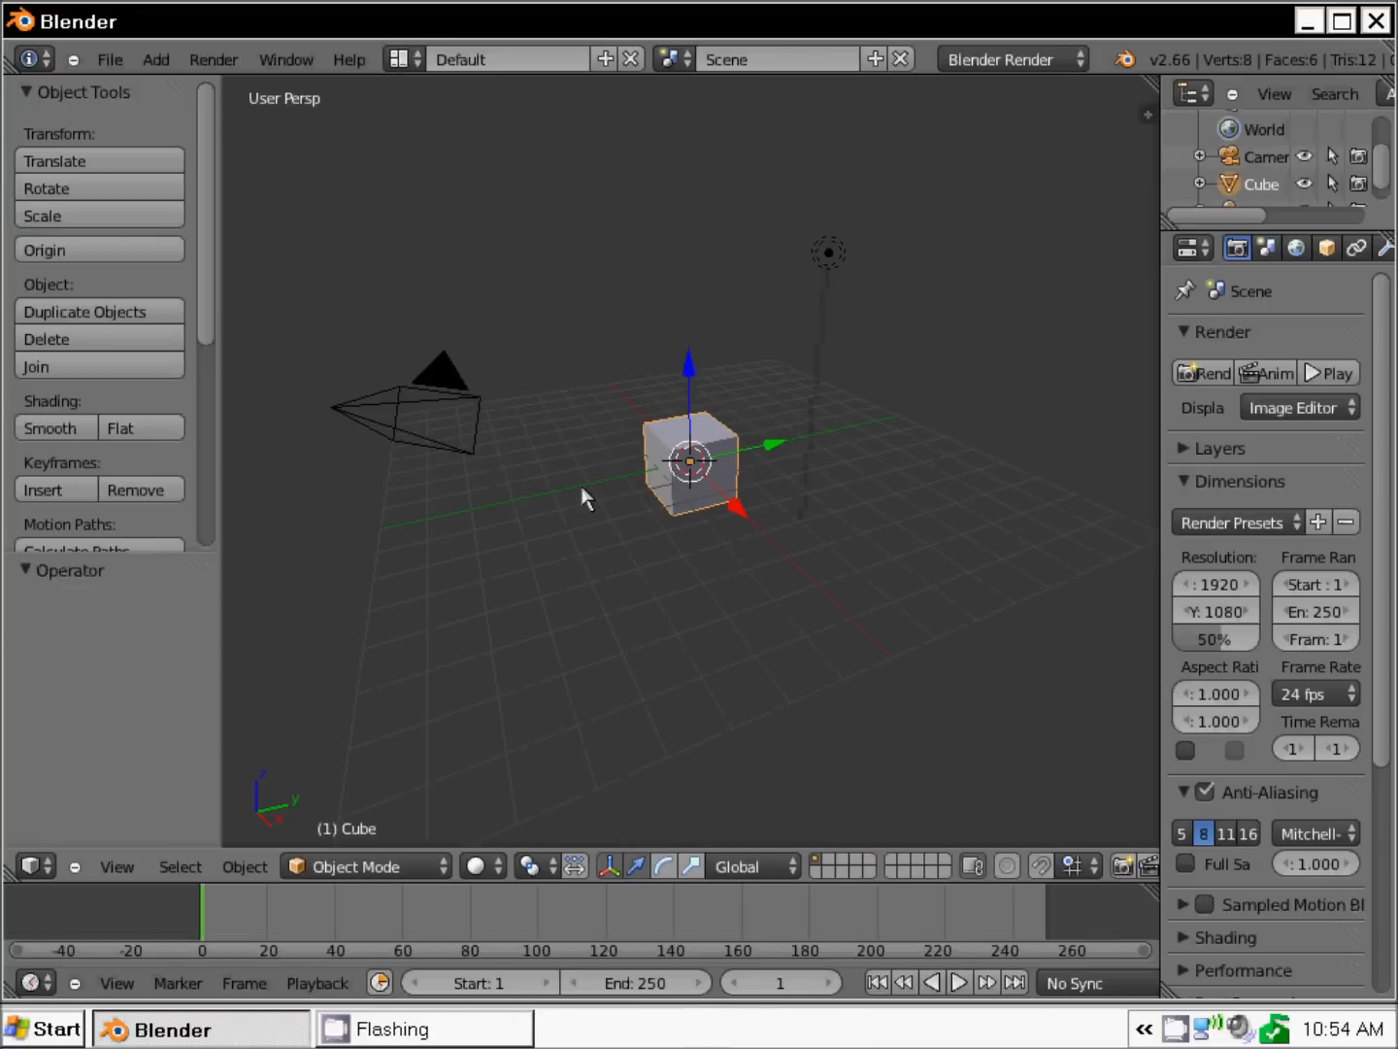
# Move the default cube up about 2.27 units along the global Z axis
pyautogui.moveTo(649, 490); pyautogui.dragTo(678, 481, button='middle')
pyautogui.scroll(2, 677, 482)
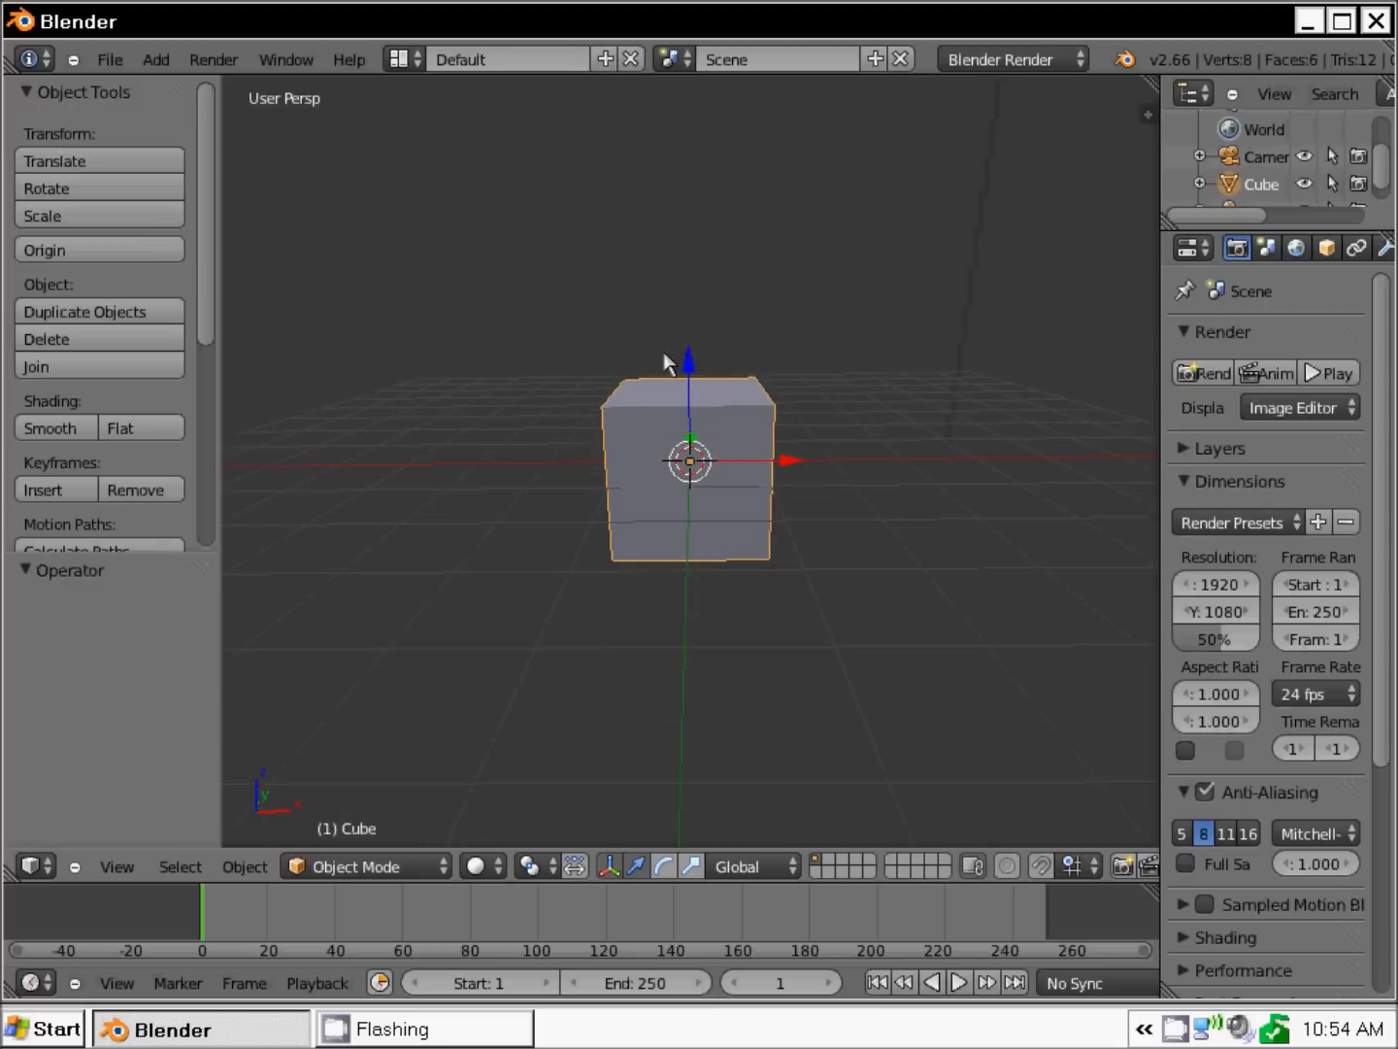
pyautogui.press('g')
pyautogui.press('z')
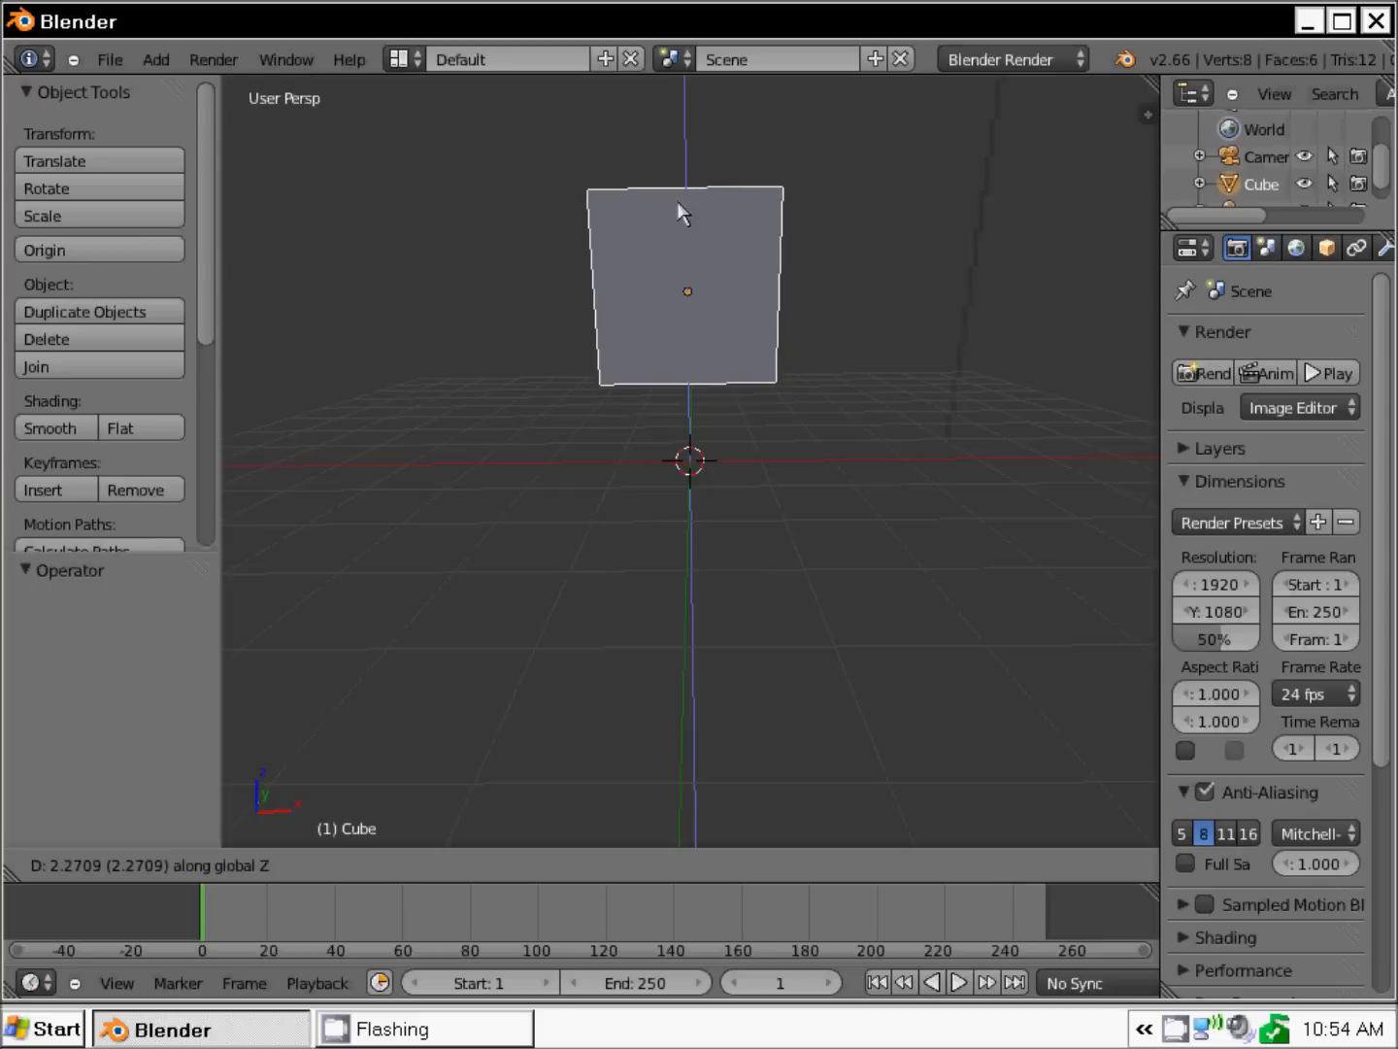
pyautogui.click(733, 351)
# Tilt the raised cube with a freehand trackball rotation of about -26°
pyautogui.moveTo(739, 340); pyautogui.dragTo(693, 350, button='middle')
pyautogui.press('r')
pyautogui.press('r')
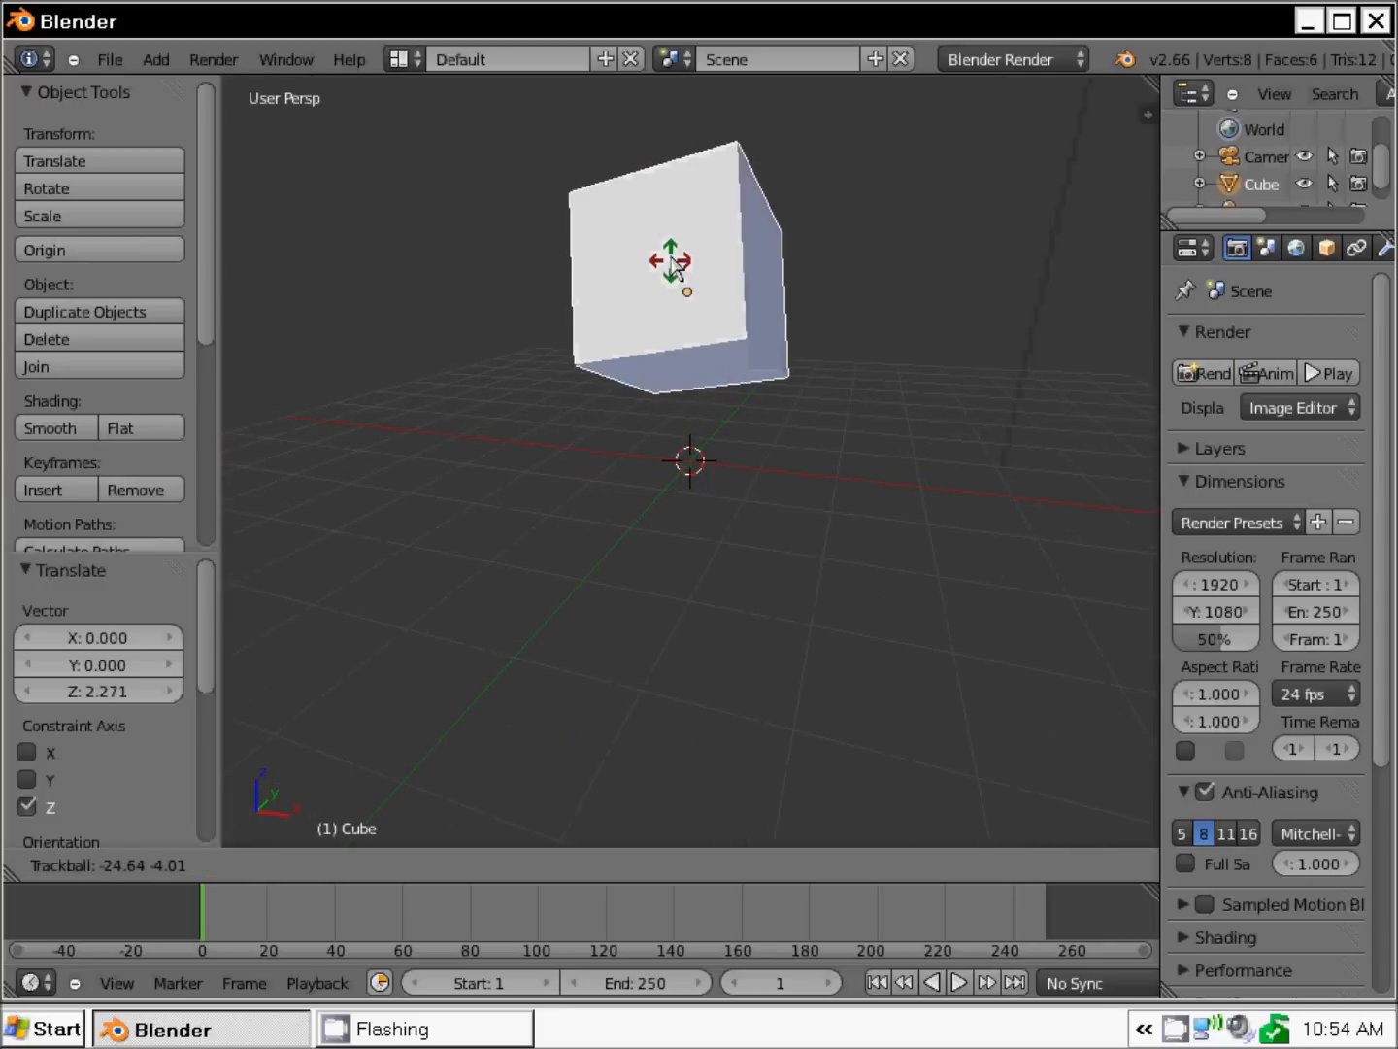
pyautogui.press('r')
pyautogui.click(660, 332)
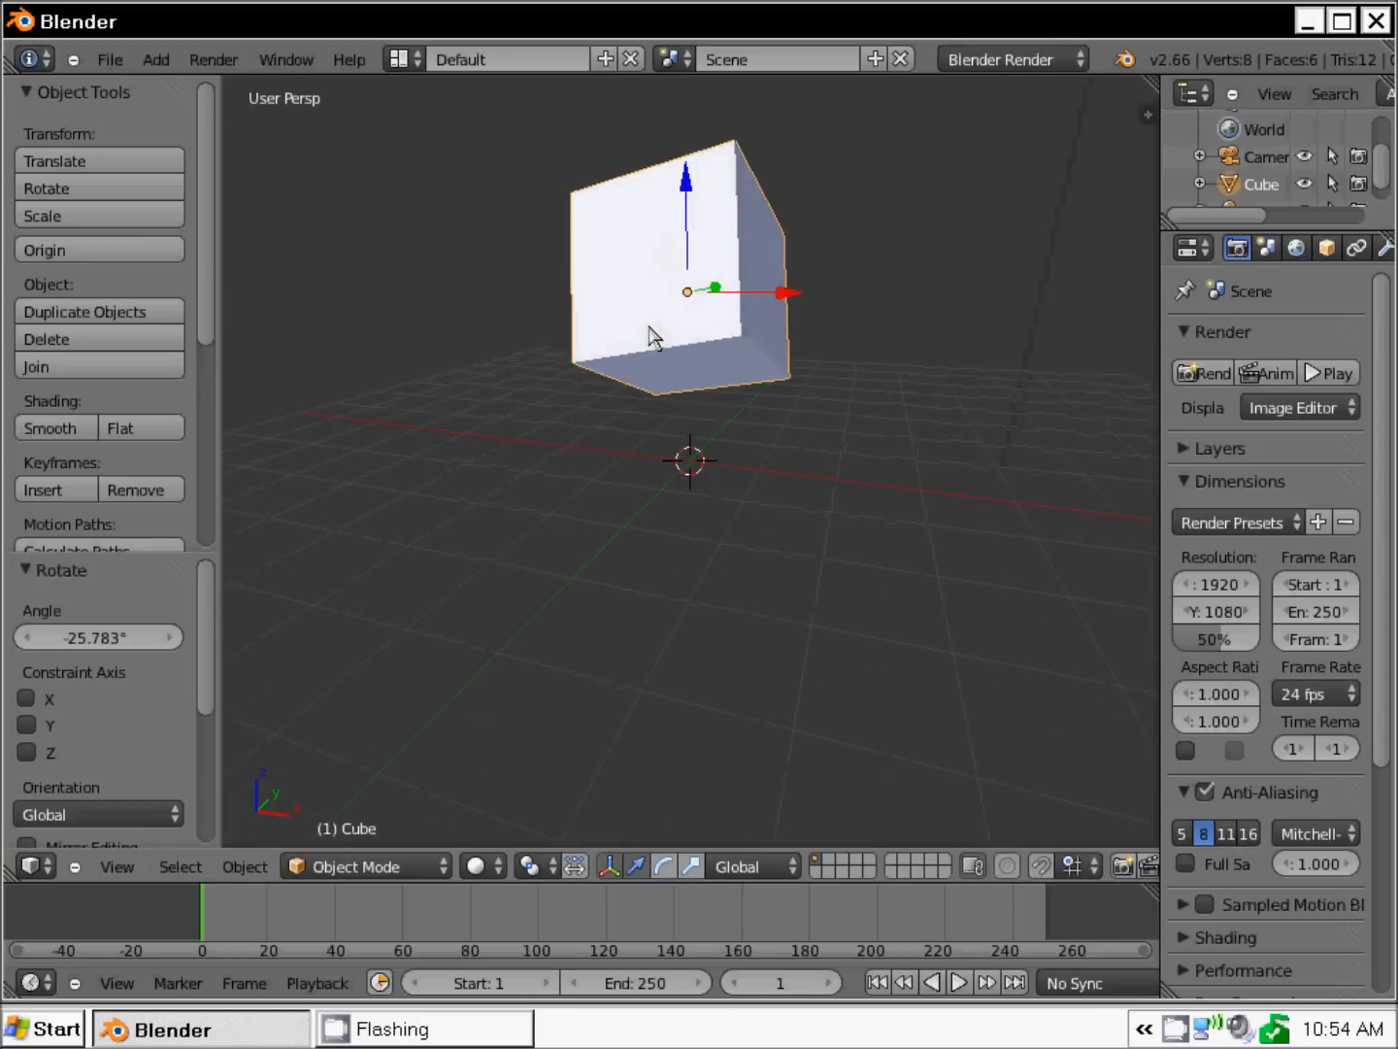
# Expand the Rigid Body Tools and make the cube an active rigid body
pyautogui.moveTo(626, 333); pyautogui.dragTo(768, 354, button='middle')
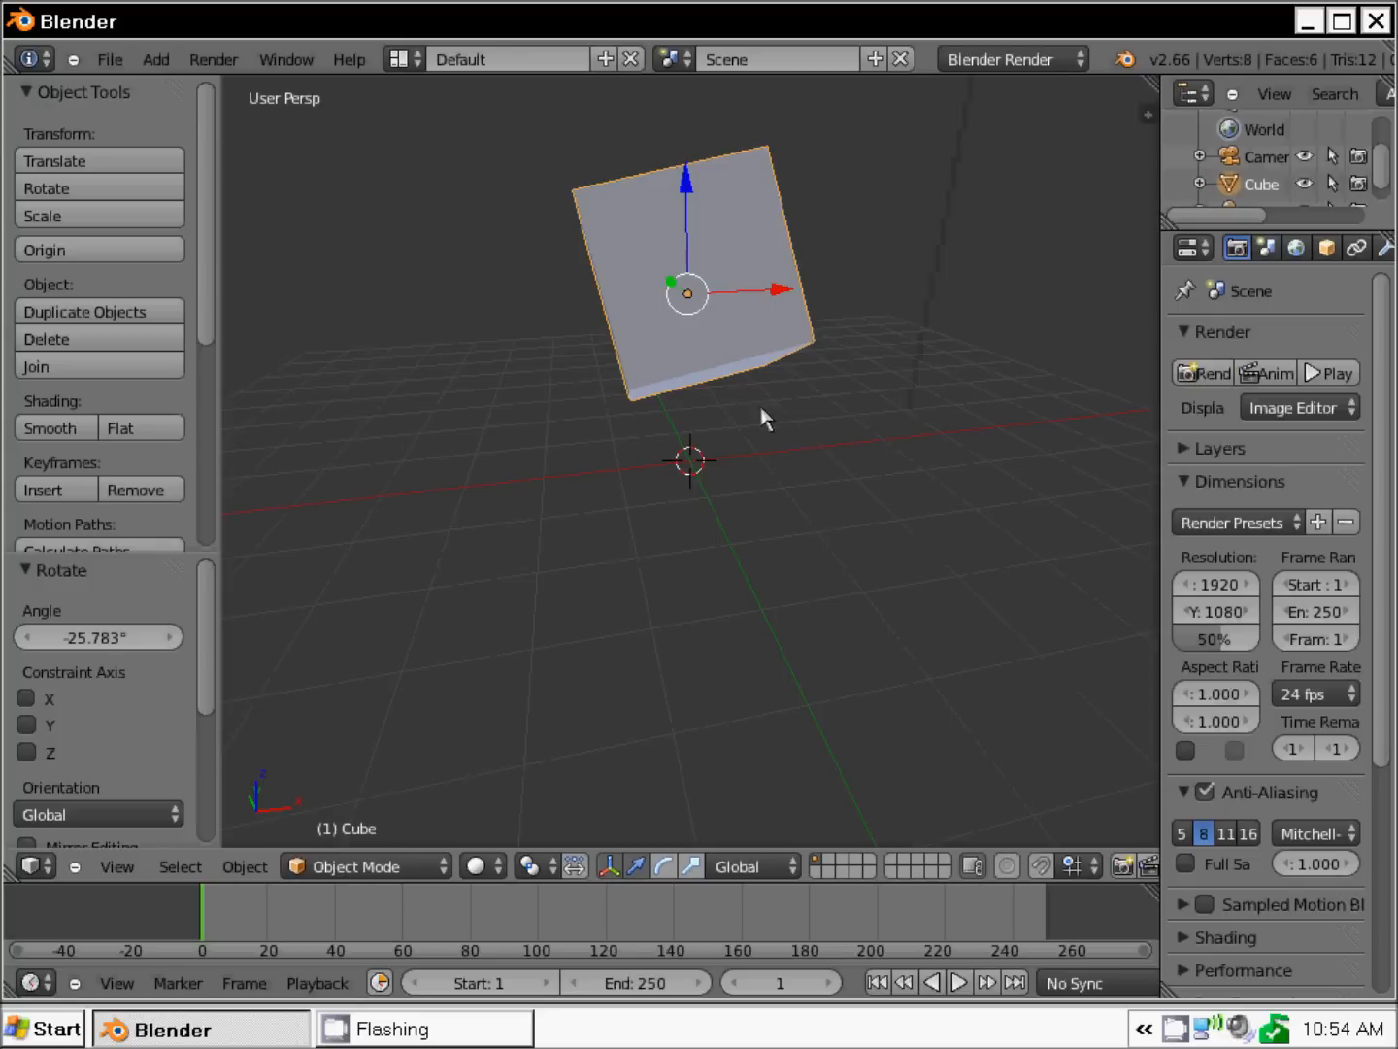
pyautogui.scroll(-2, 171, 307)
pyautogui.scroll(-11, 170, 307)
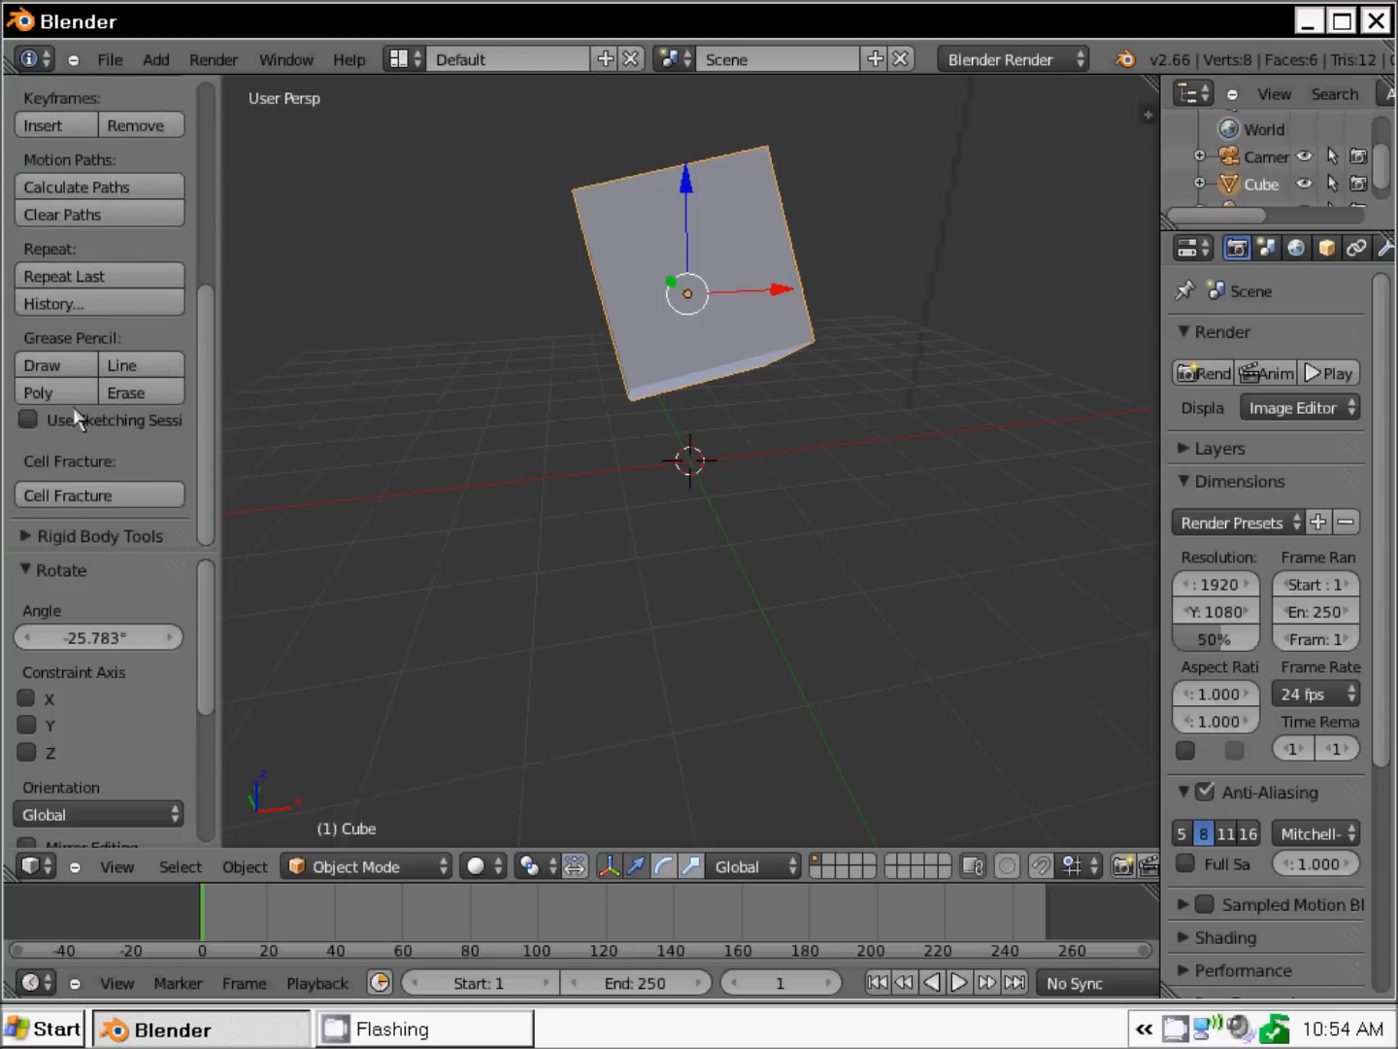
pyautogui.click(53, 539)
pyautogui.scroll(-6, 57, 528)
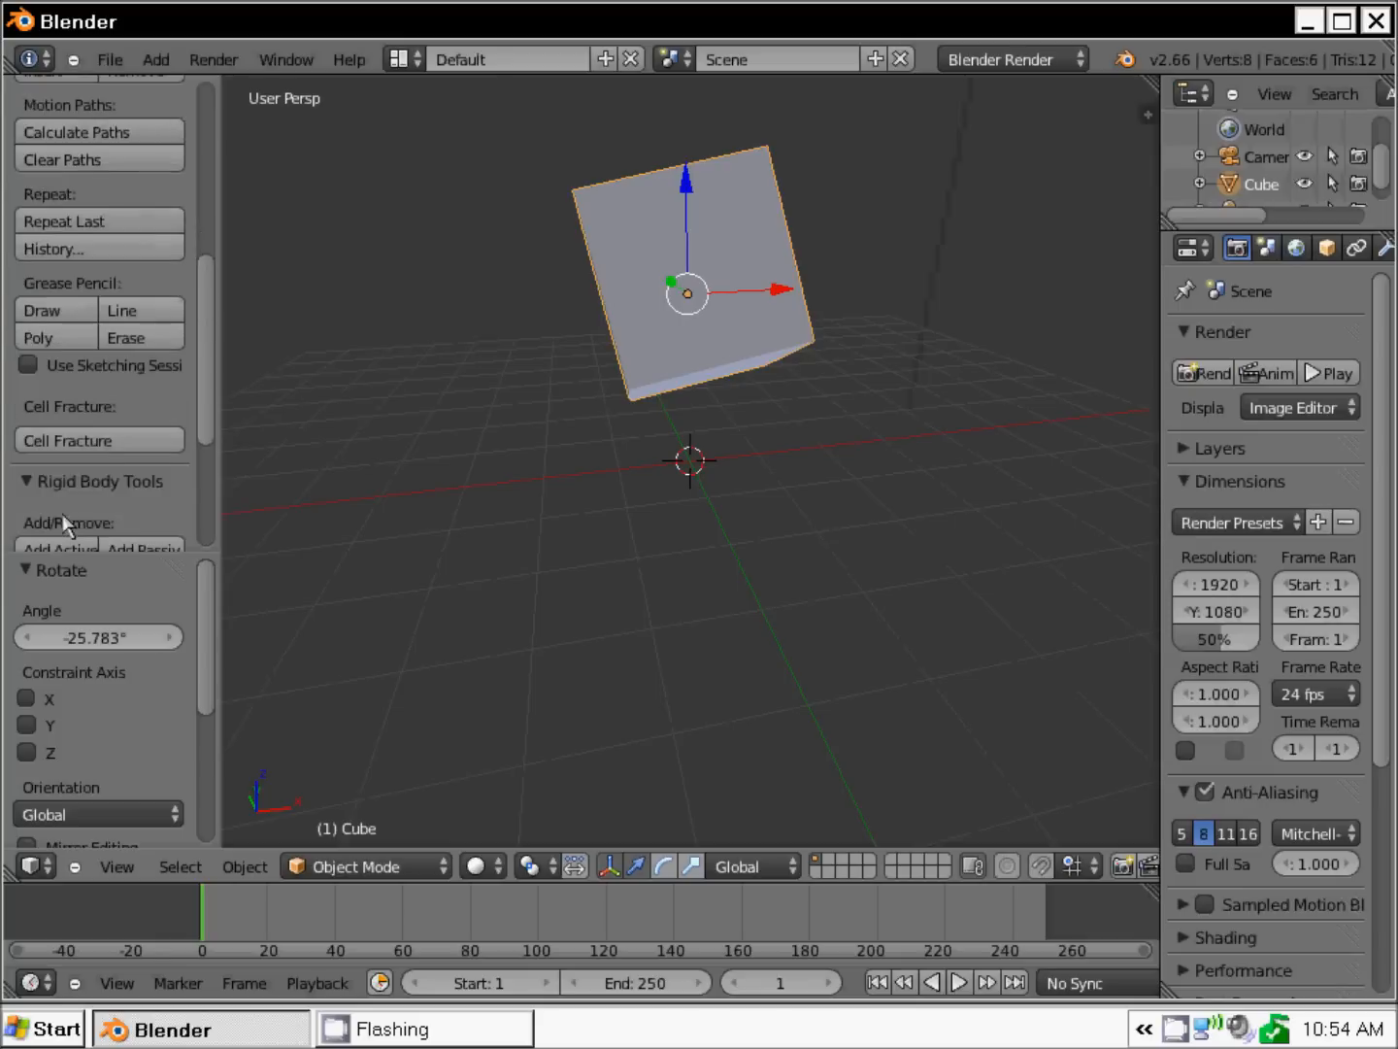
pyautogui.click(70, 444)
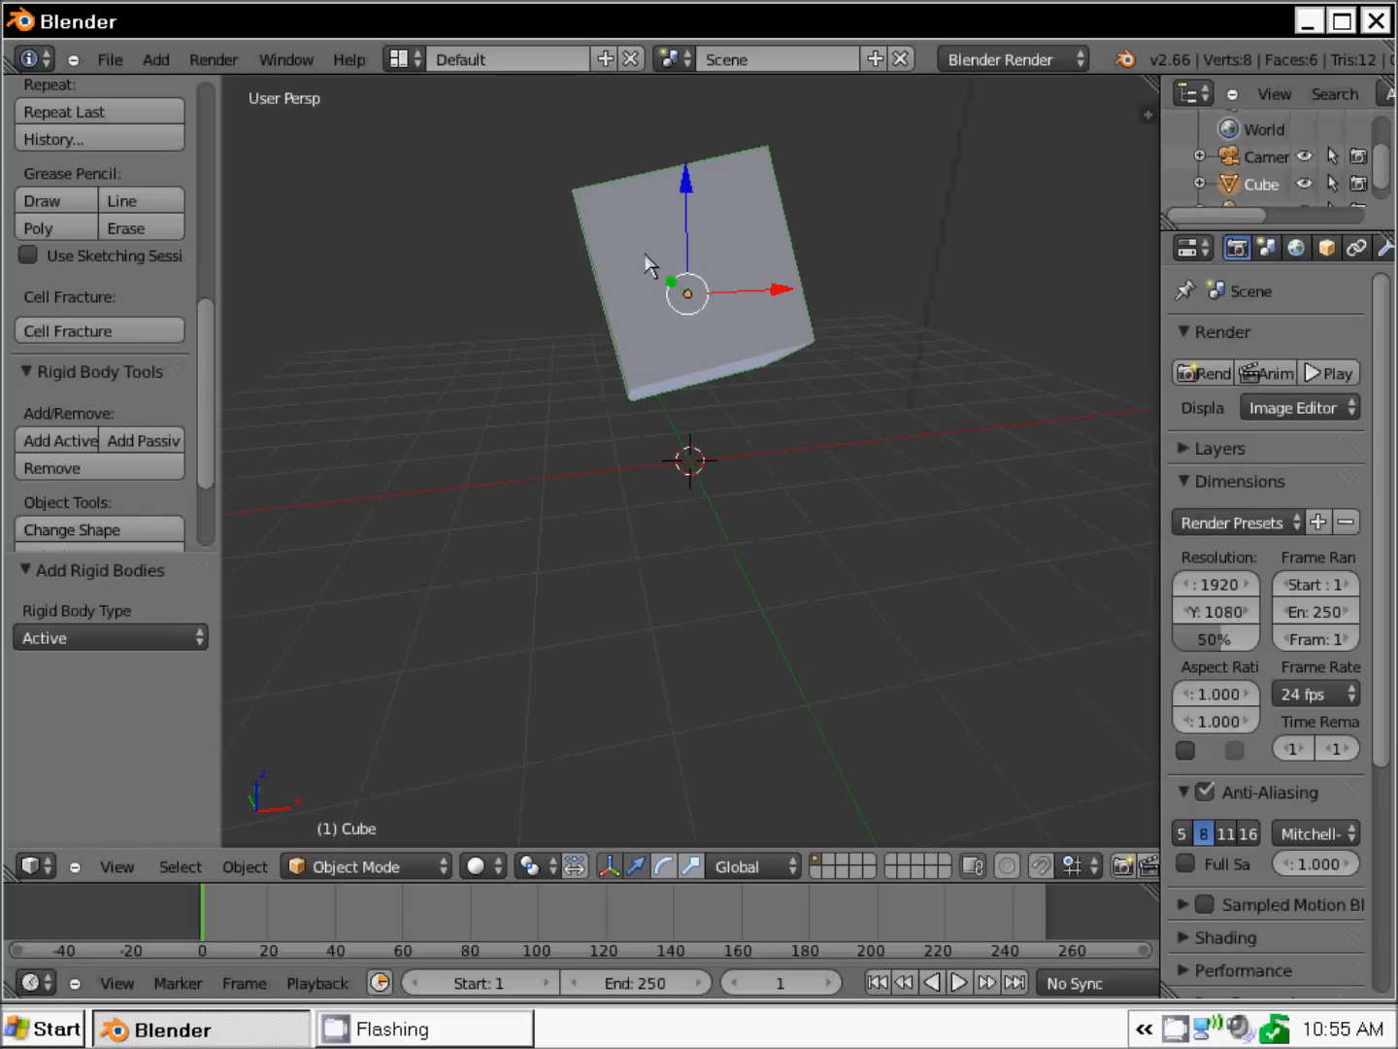
# Widen the tool shelf slightly and look over the collision shapes offered for the cube's rigid body
pyautogui.scroll(-3, 88, 273)
pyautogui.scroll(-1, 82, 270)
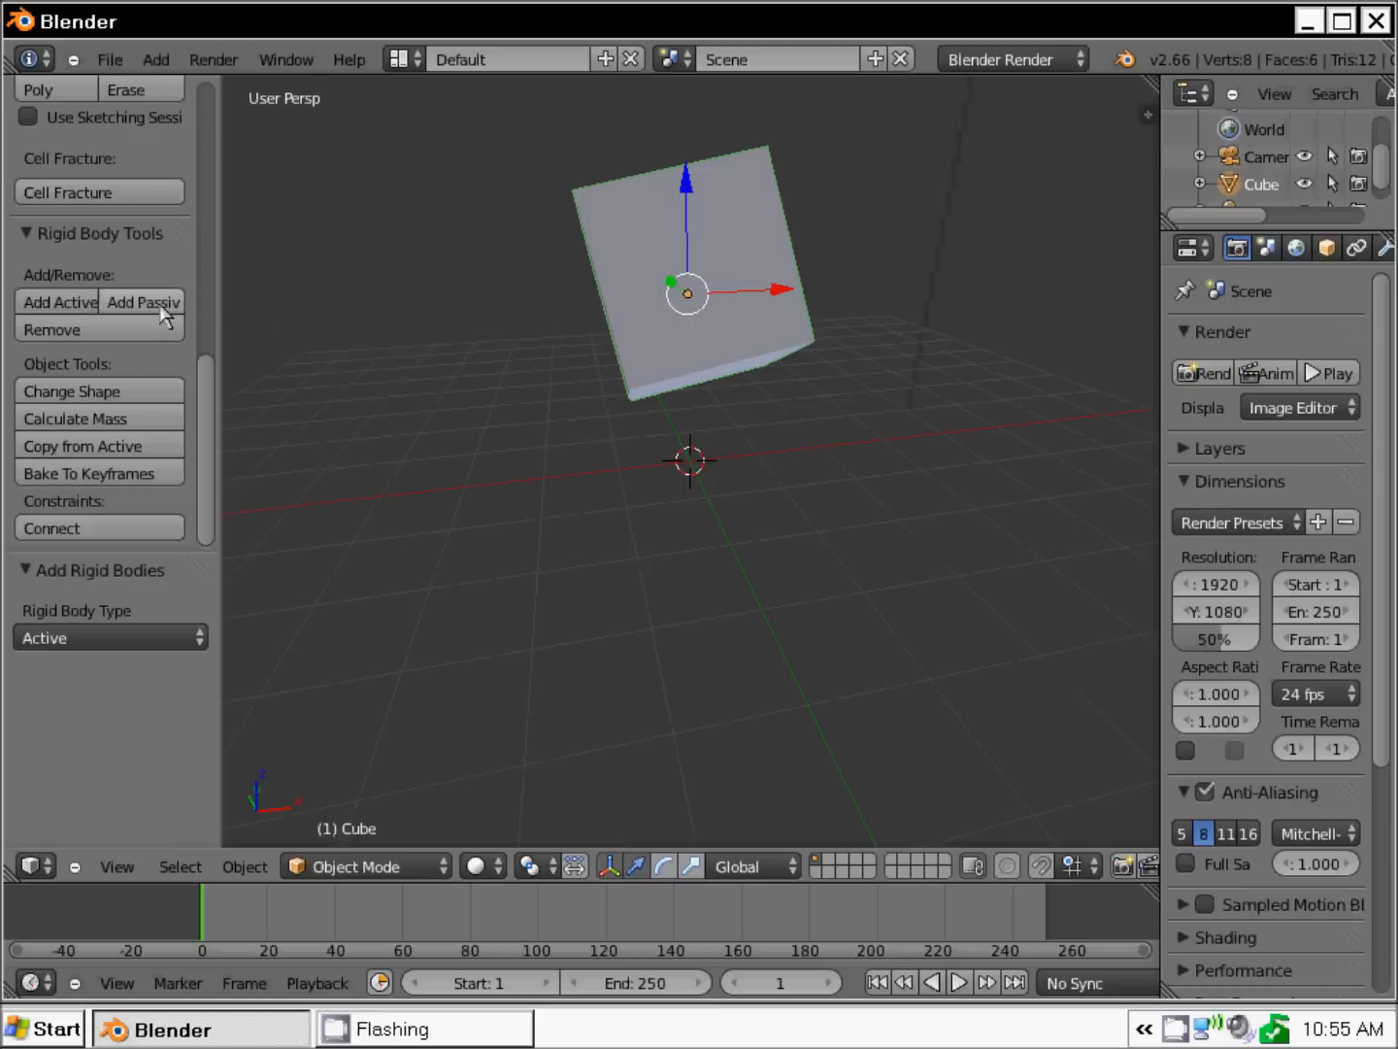
pyautogui.moveTo(228, 309); pyautogui.dragTo(232, 311)
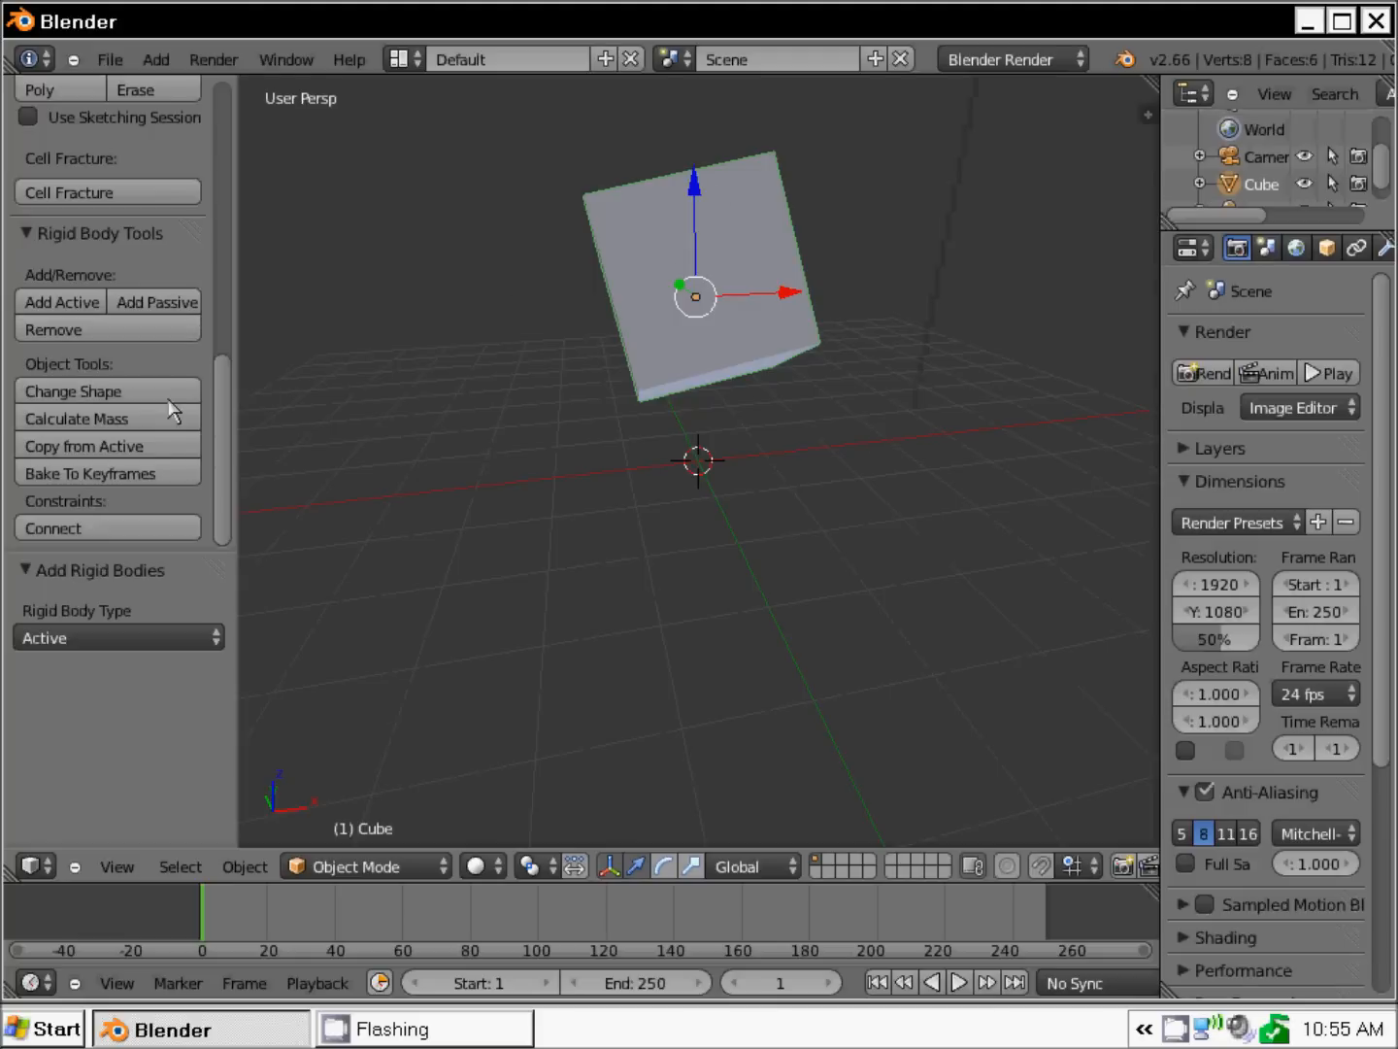
pyautogui.click(97, 398)
pyautogui.click(111, 393)
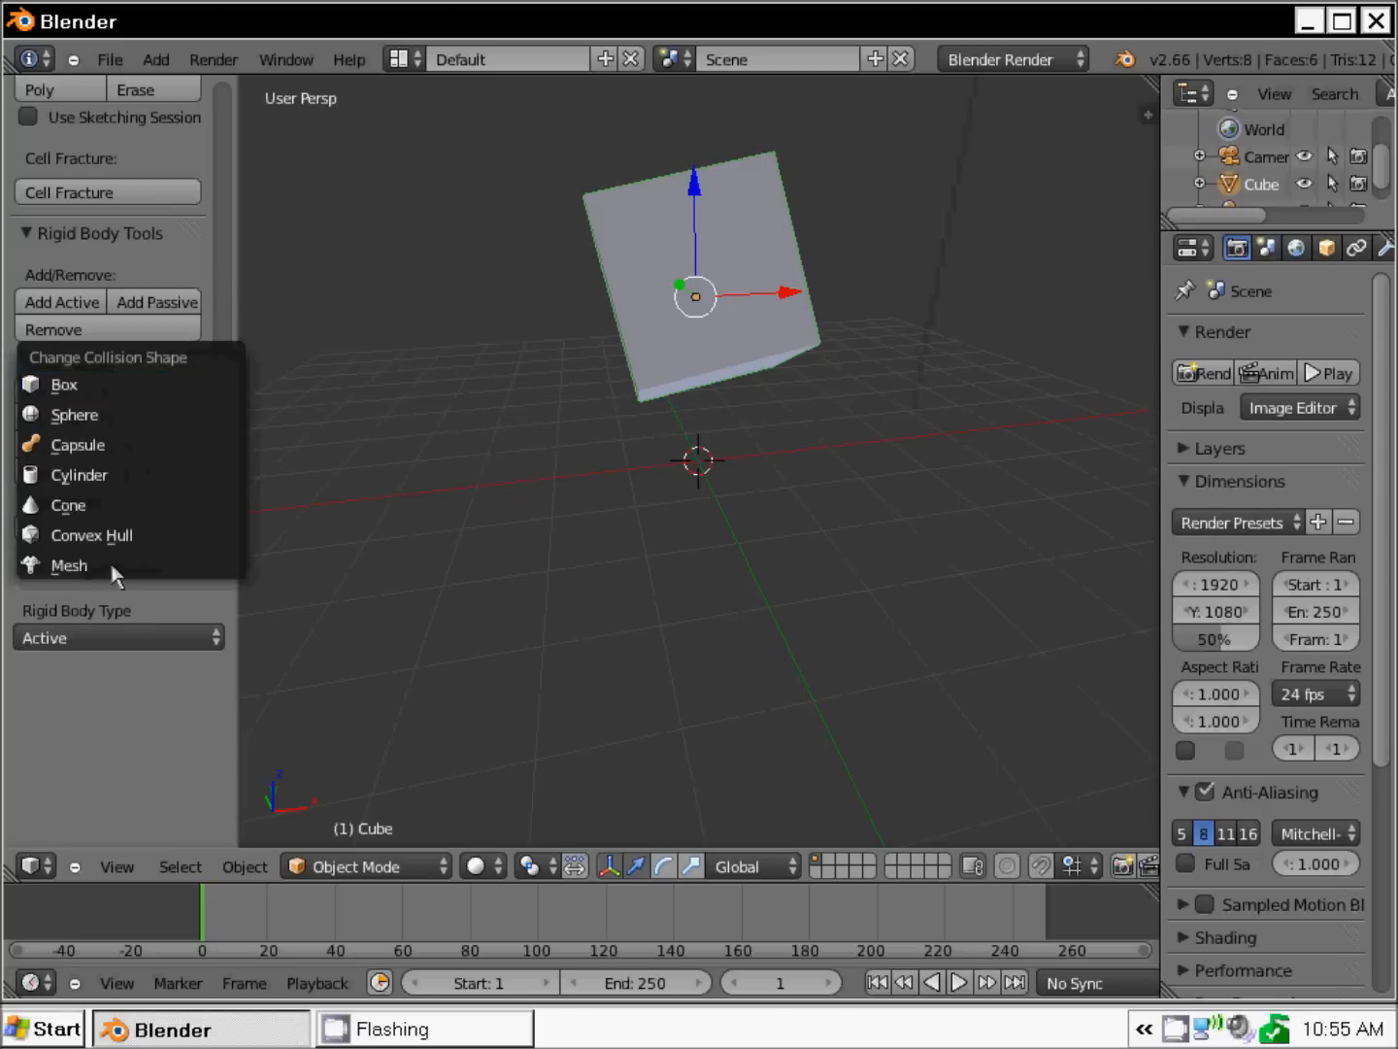
pyautogui.click(64, 567)
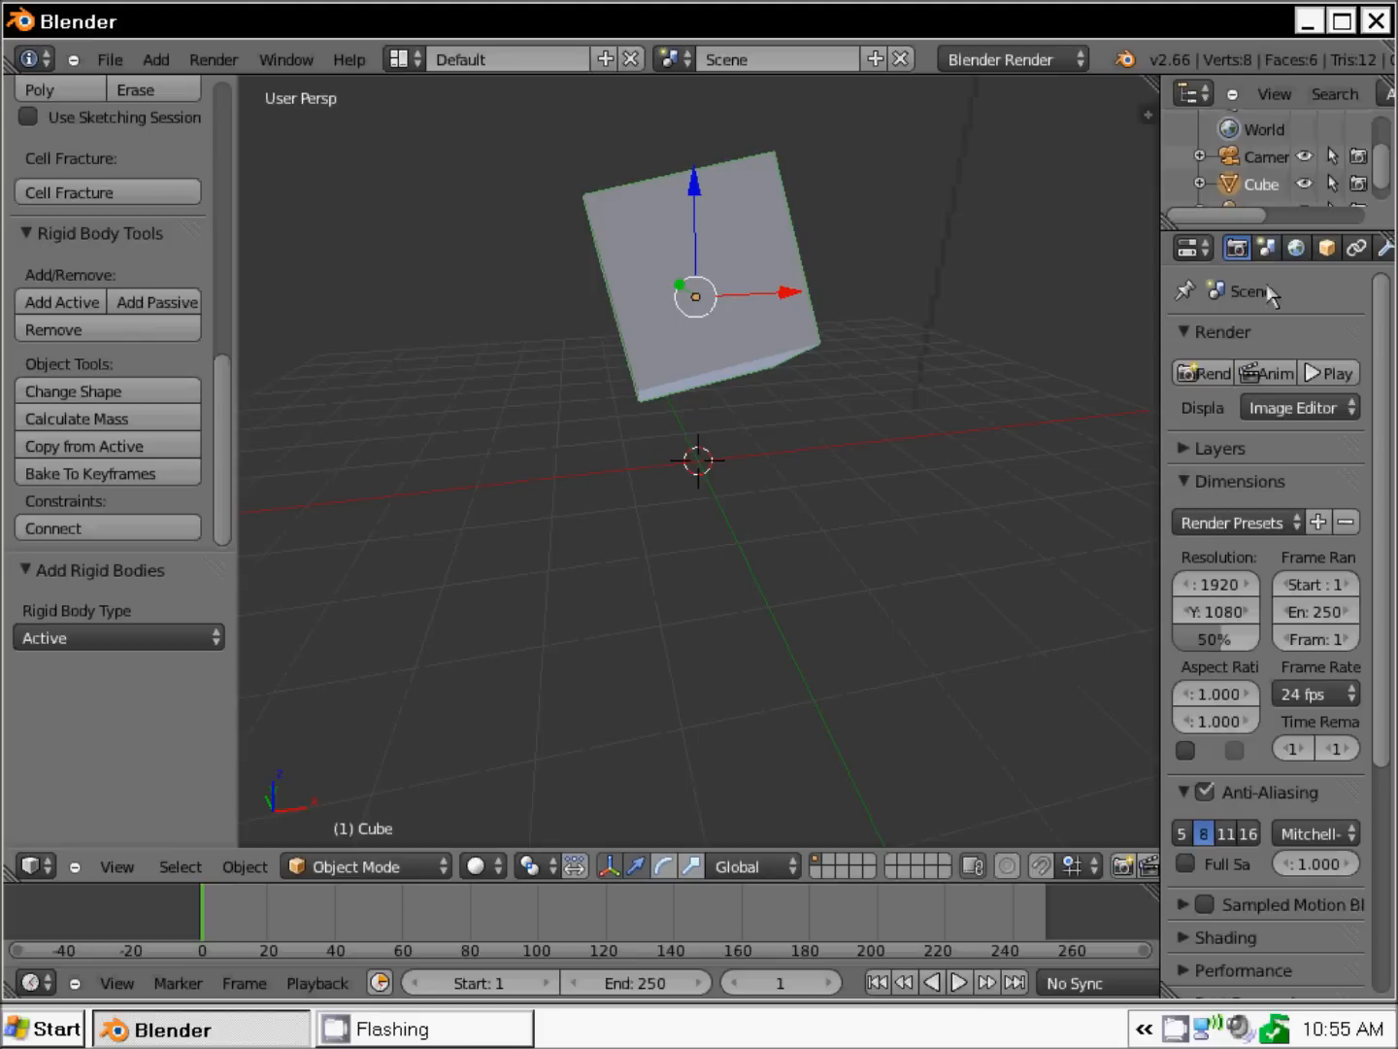
# Display the cube's physics settings and calculate its mass from the Brick (Pressed) material preset
pyautogui.scroll(-6, 1341, 212)
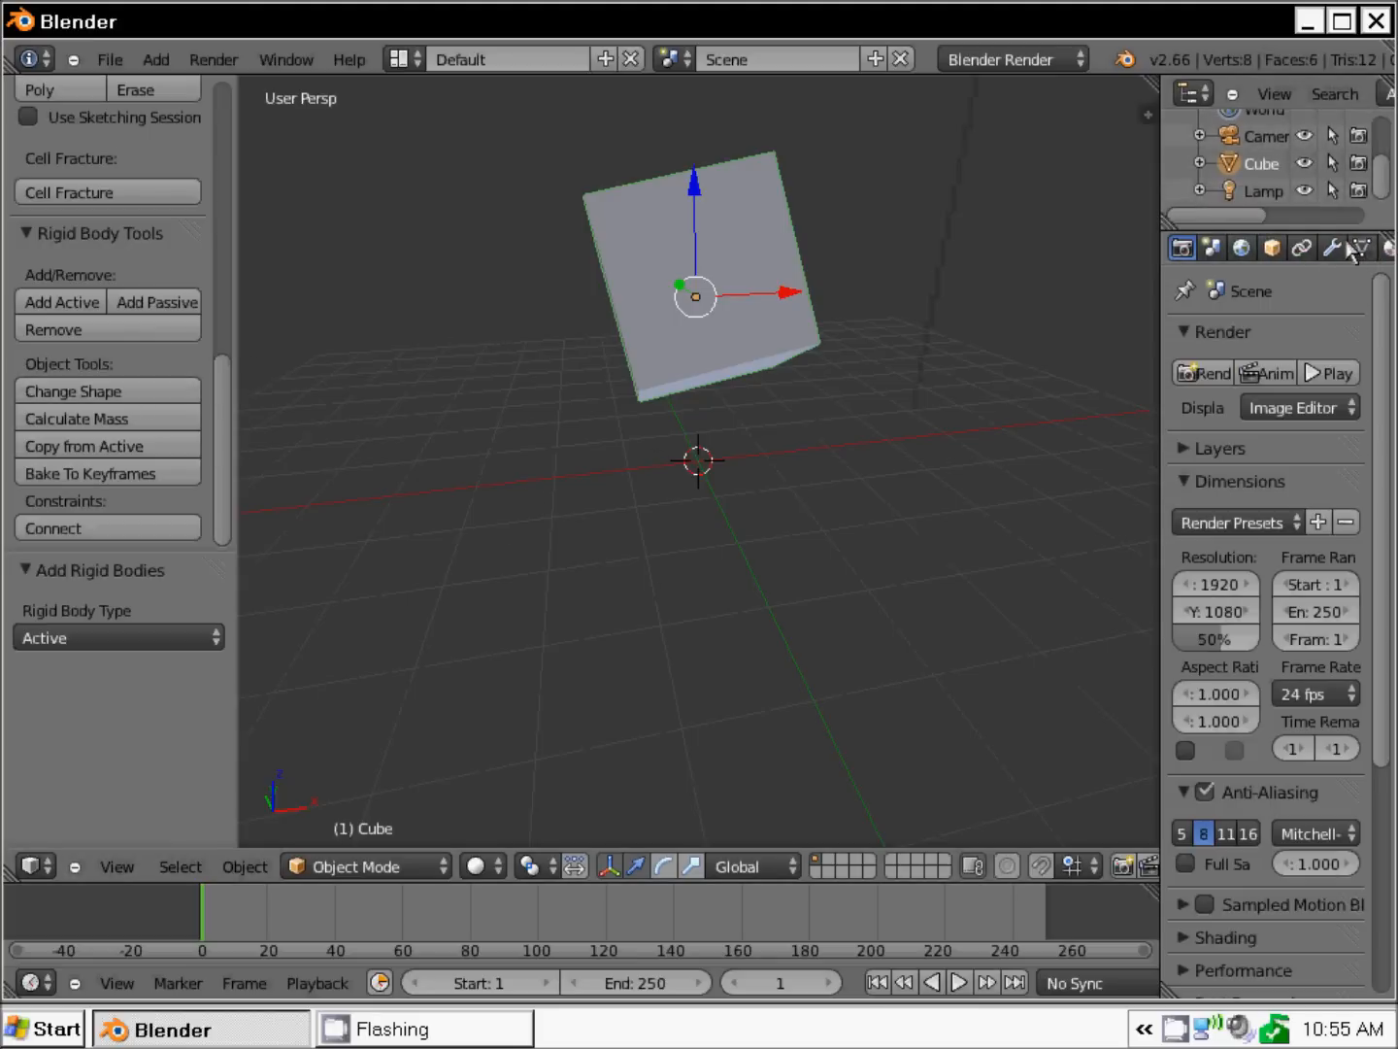
pyautogui.scroll(-2, 1368, 253)
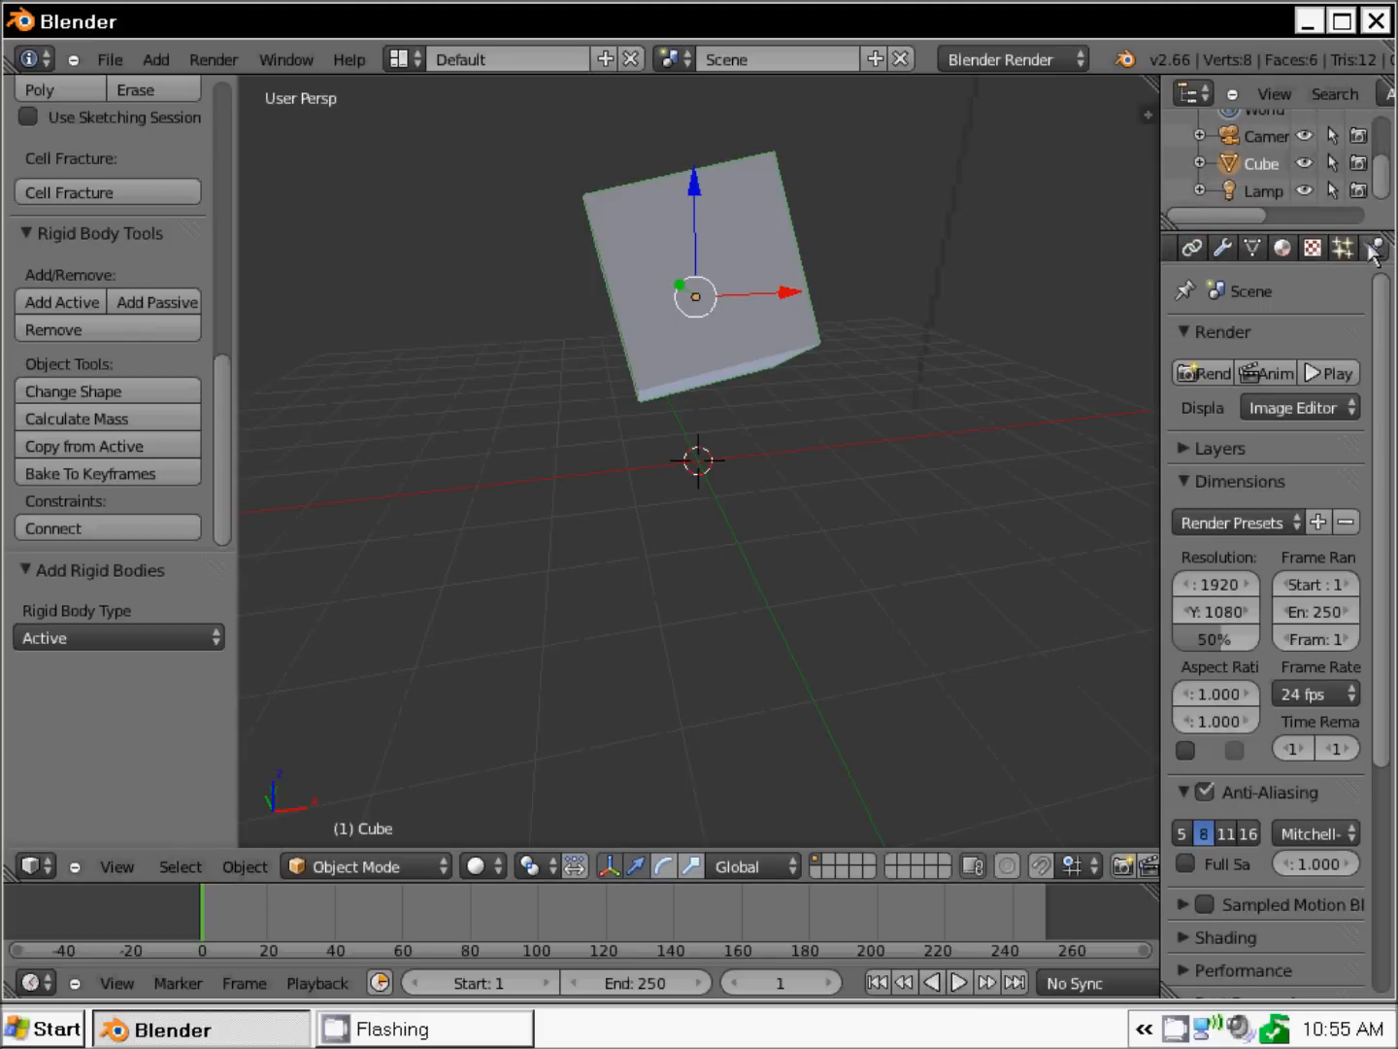
pyautogui.click(1373, 248)
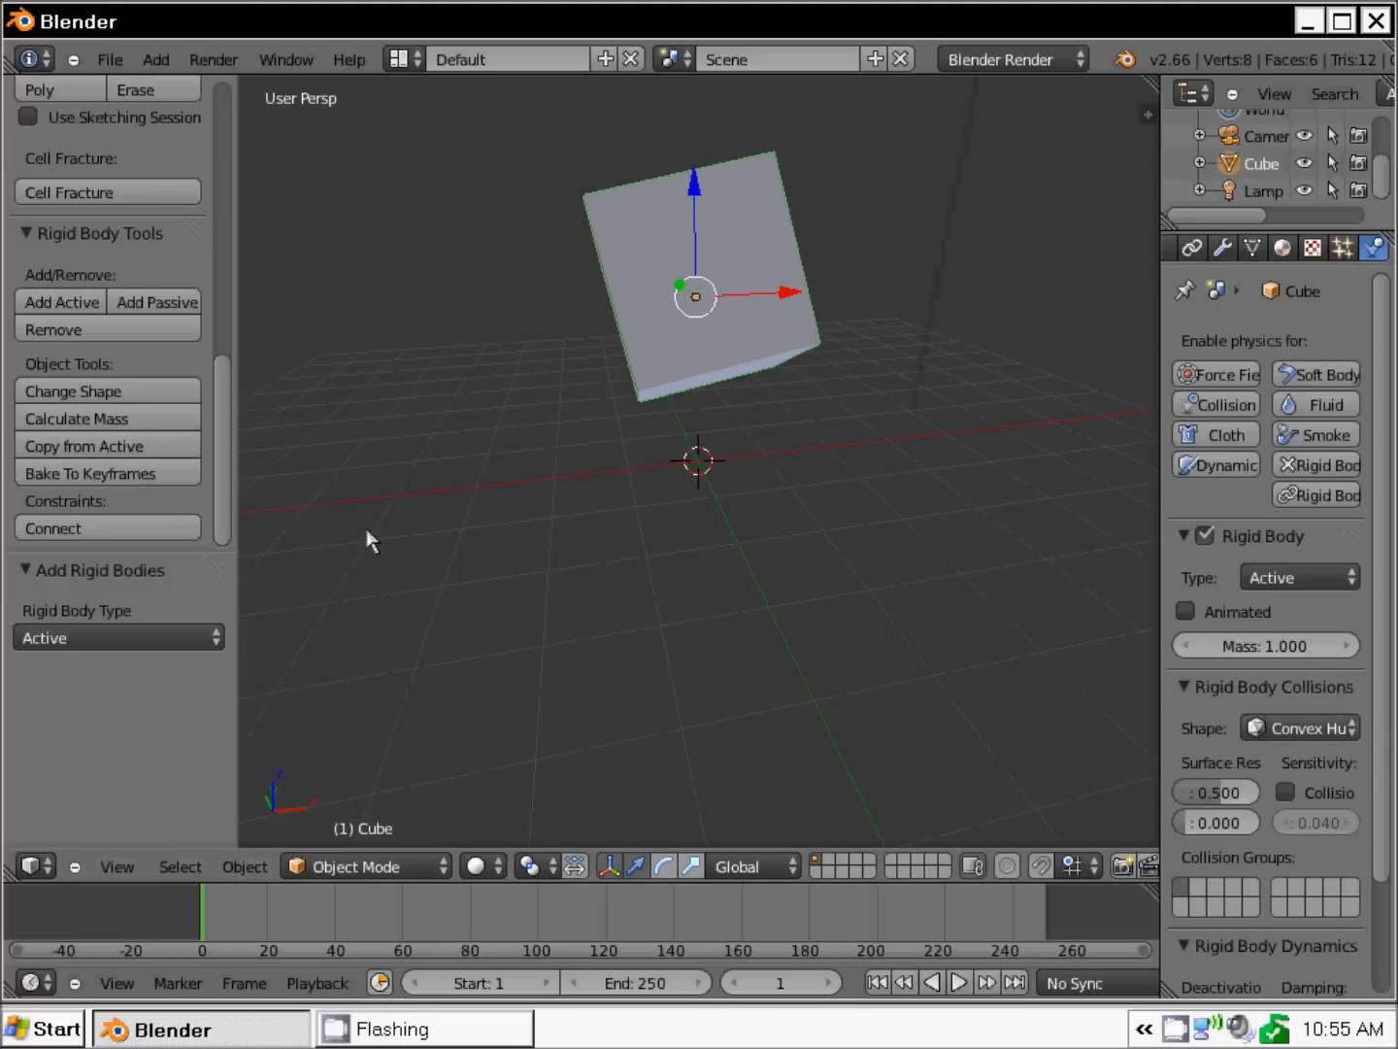
pyautogui.click(105, 420)
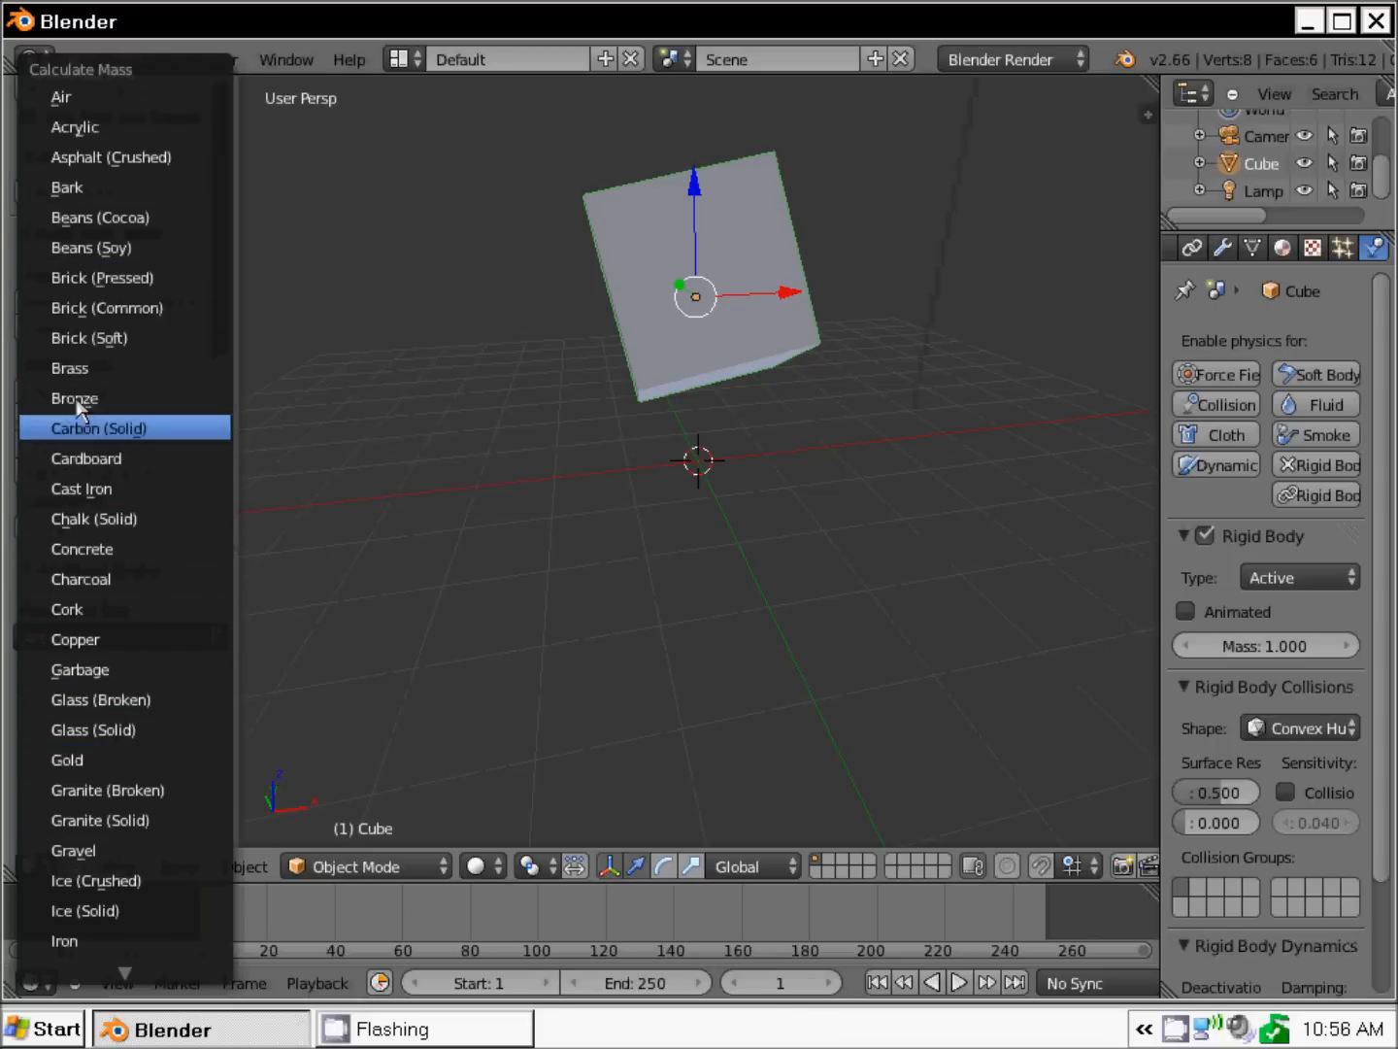
pyautogui.click(122, 278)
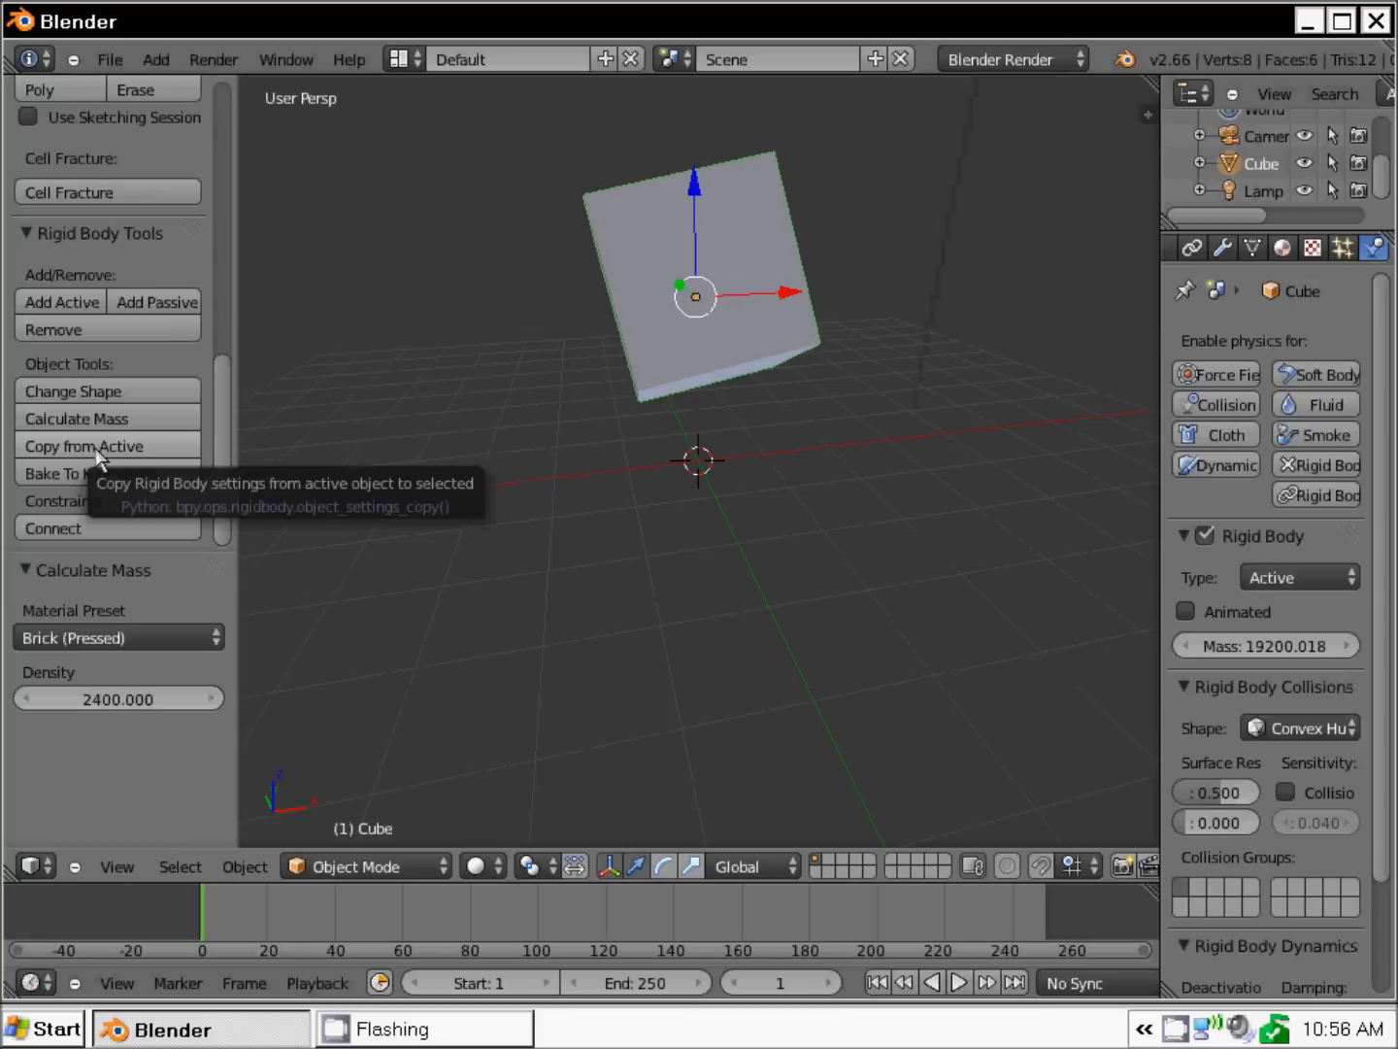
# Add a mesh plane beneath the cube and scale it up to a ground about 22.4 units square
pyautogui.scroll(-1, 592, 336)
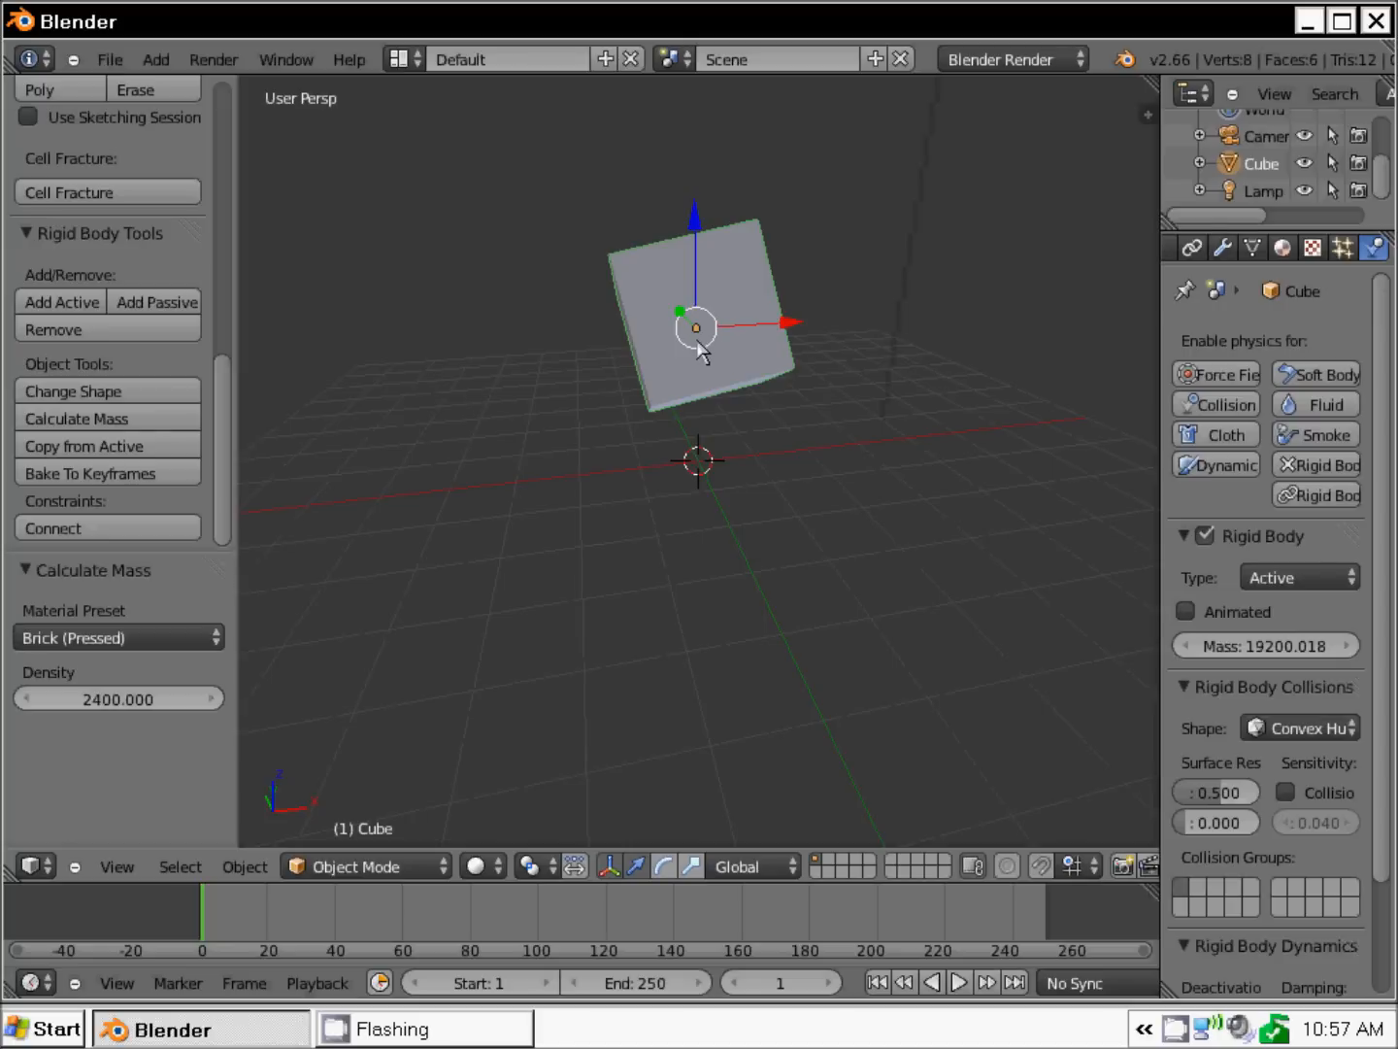
pyautogui.hotkey('shift', 'a')
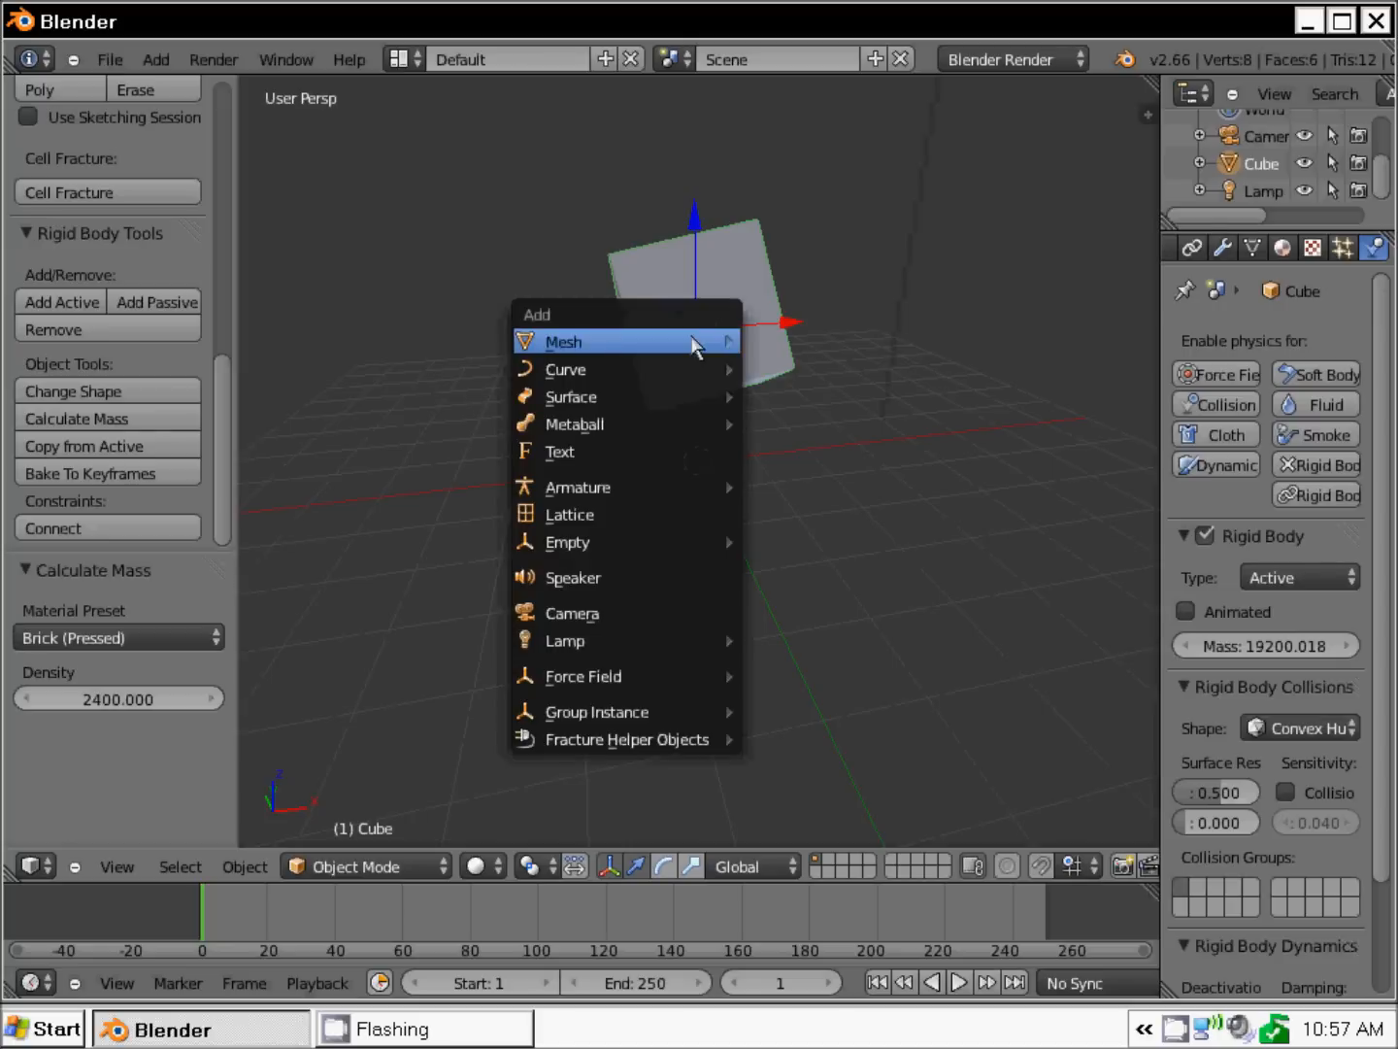
pyautogui.moveTo(692, 343)
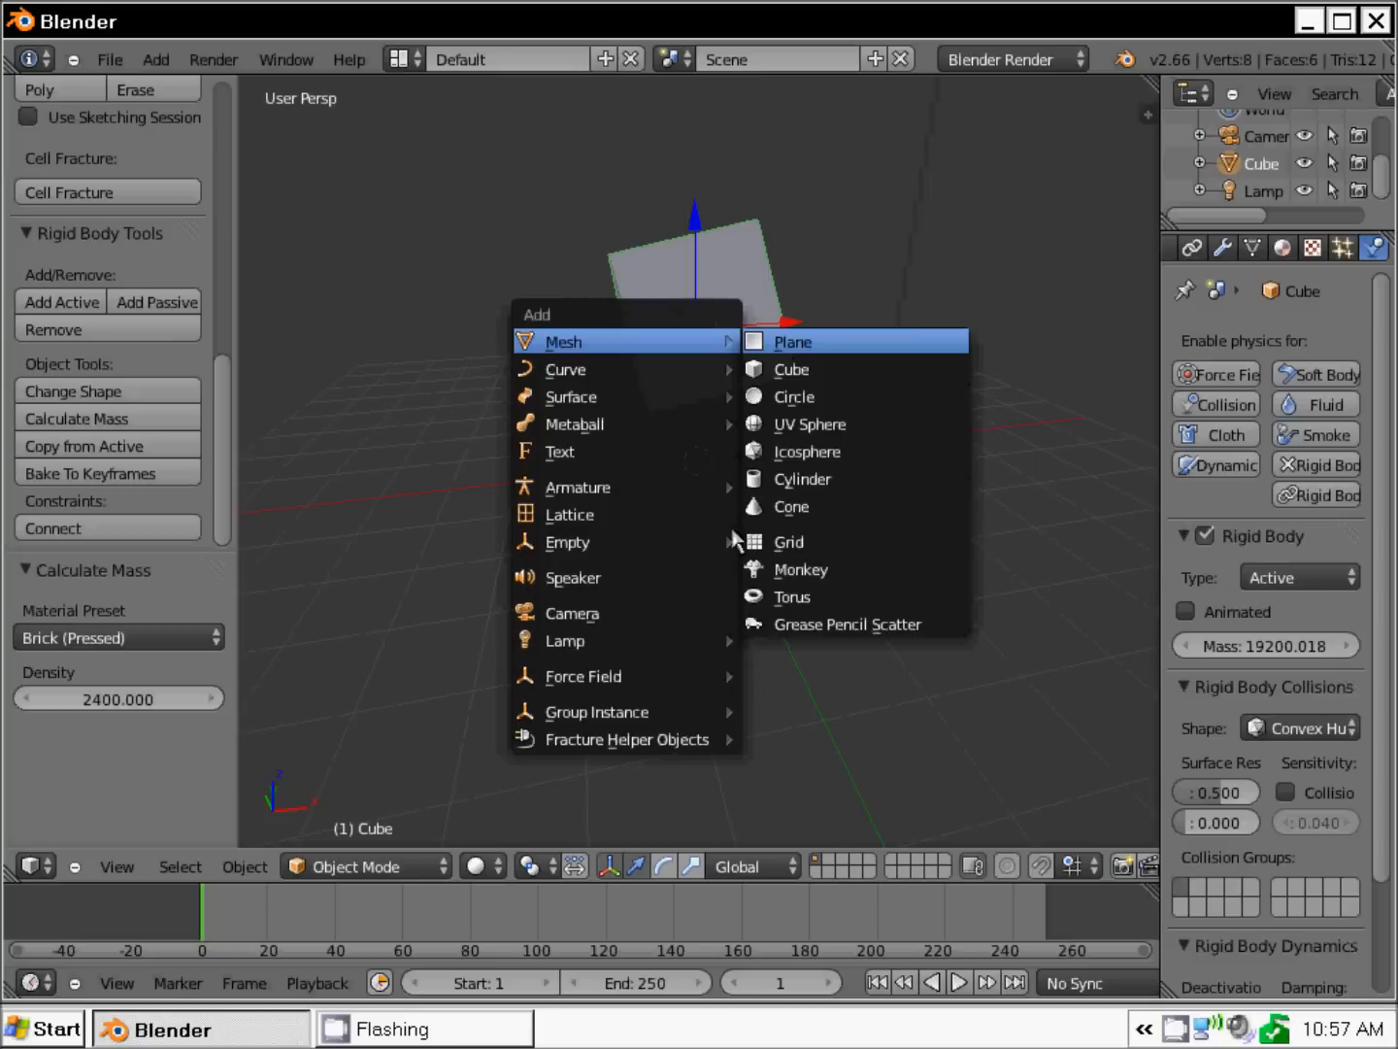
pyautogui.press('Return')
pyautogui.press('s')
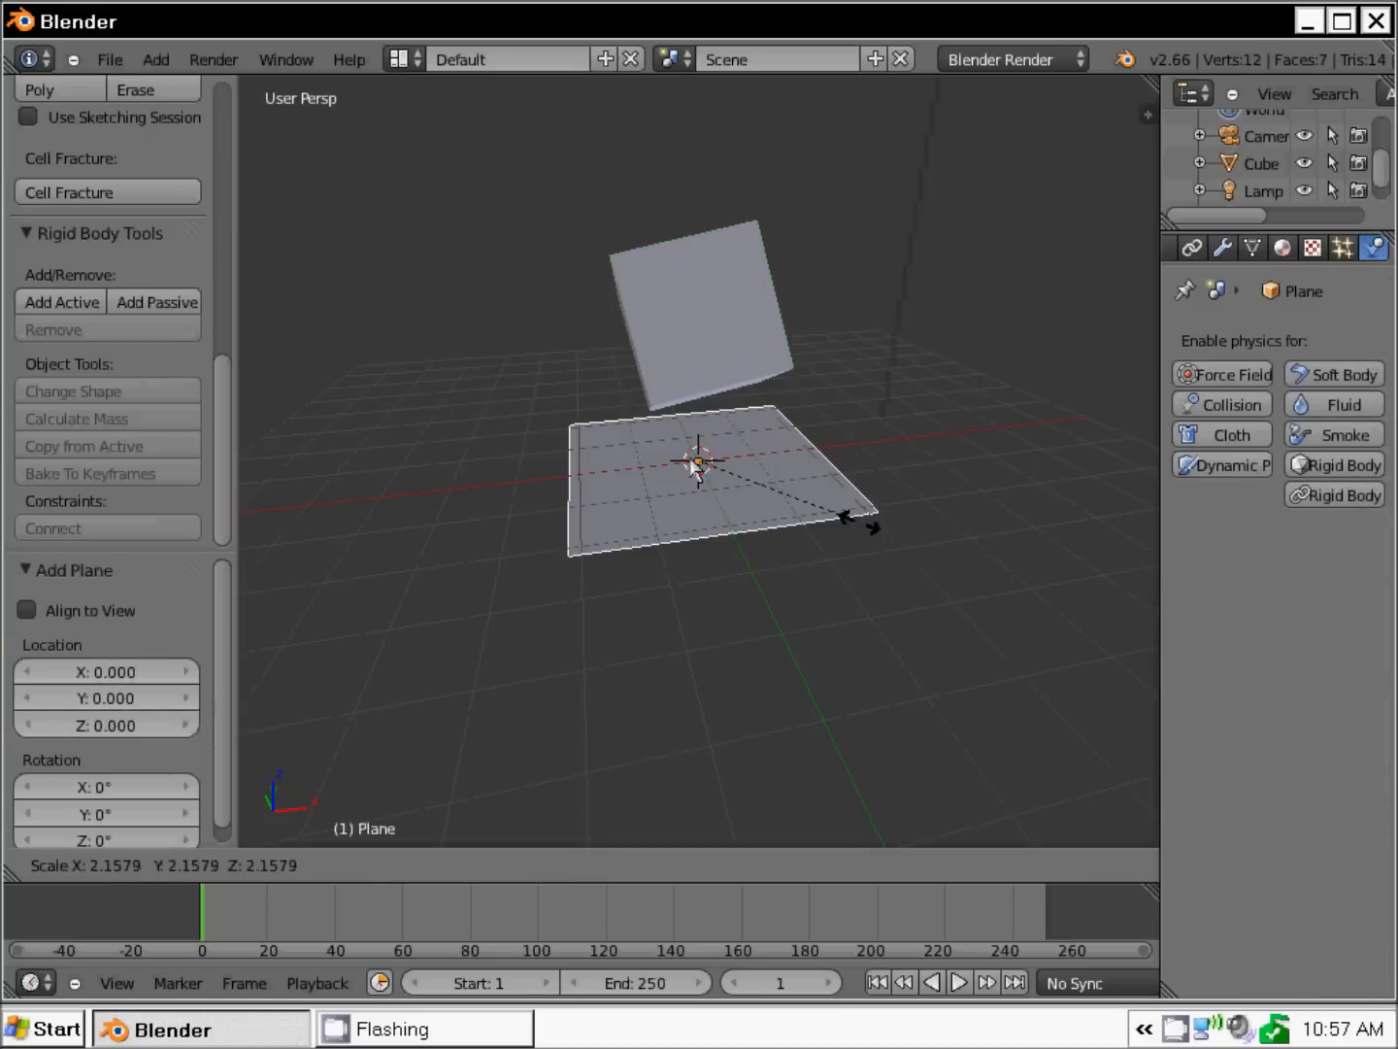
pyautogui.click(739, 476)
pyautogui.press('s')
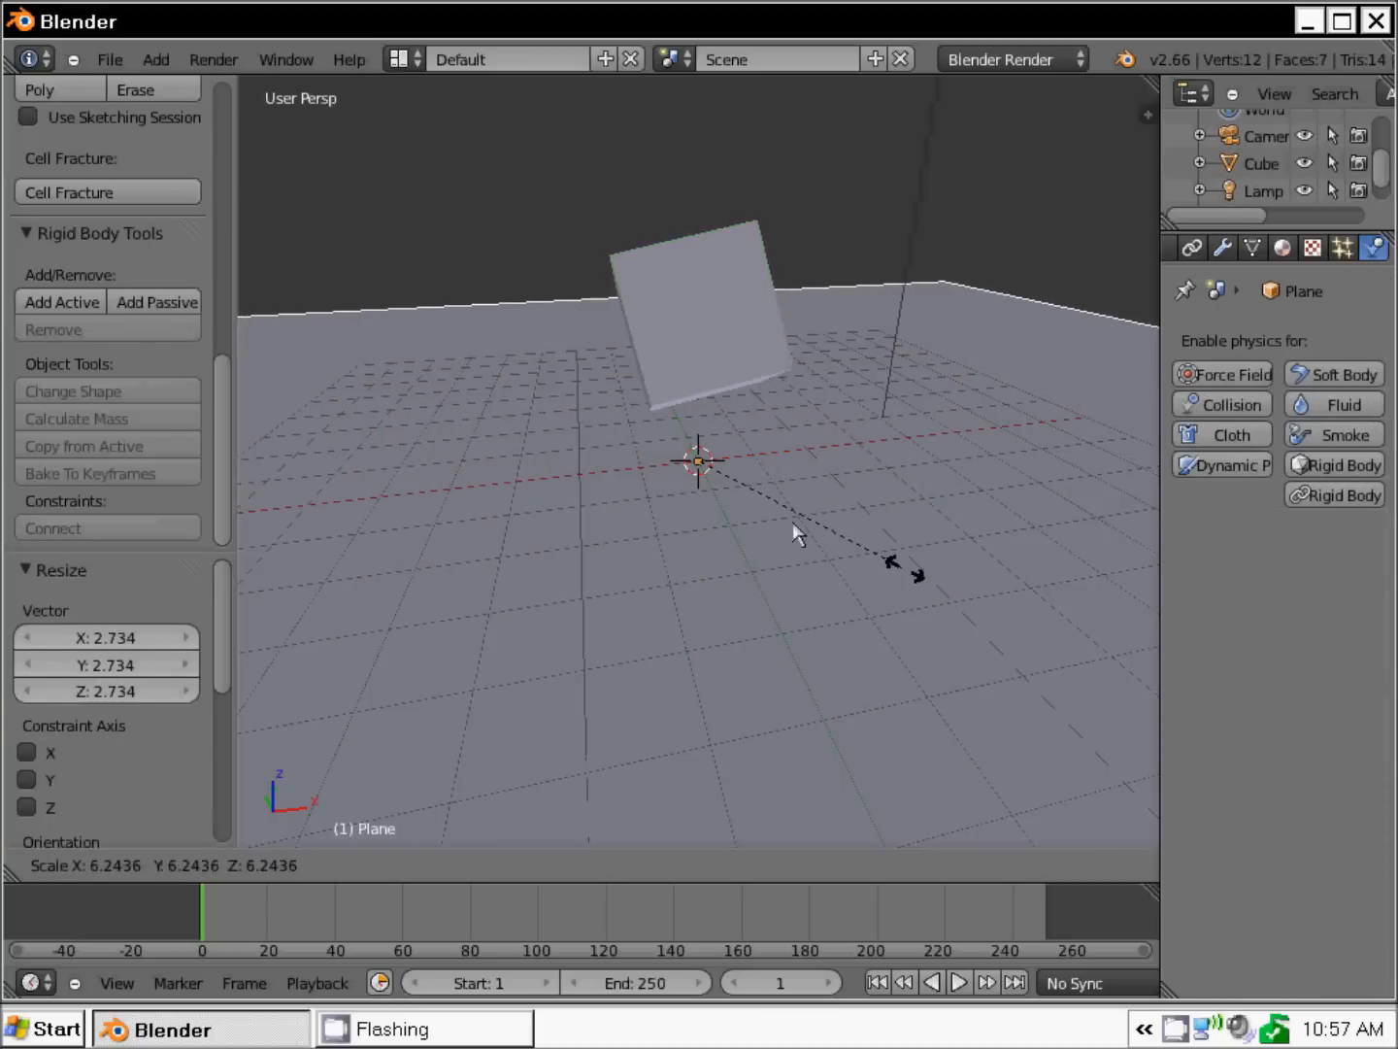
pyautogui.click(532, 316)
# Apply the ground plane's scale and check its transform values in the object properties
pyautogui.moveTo(489, 342); pyautogui.dragTo(629, 347, button='middle')
pyautogui.scroll(5, 698, 457)
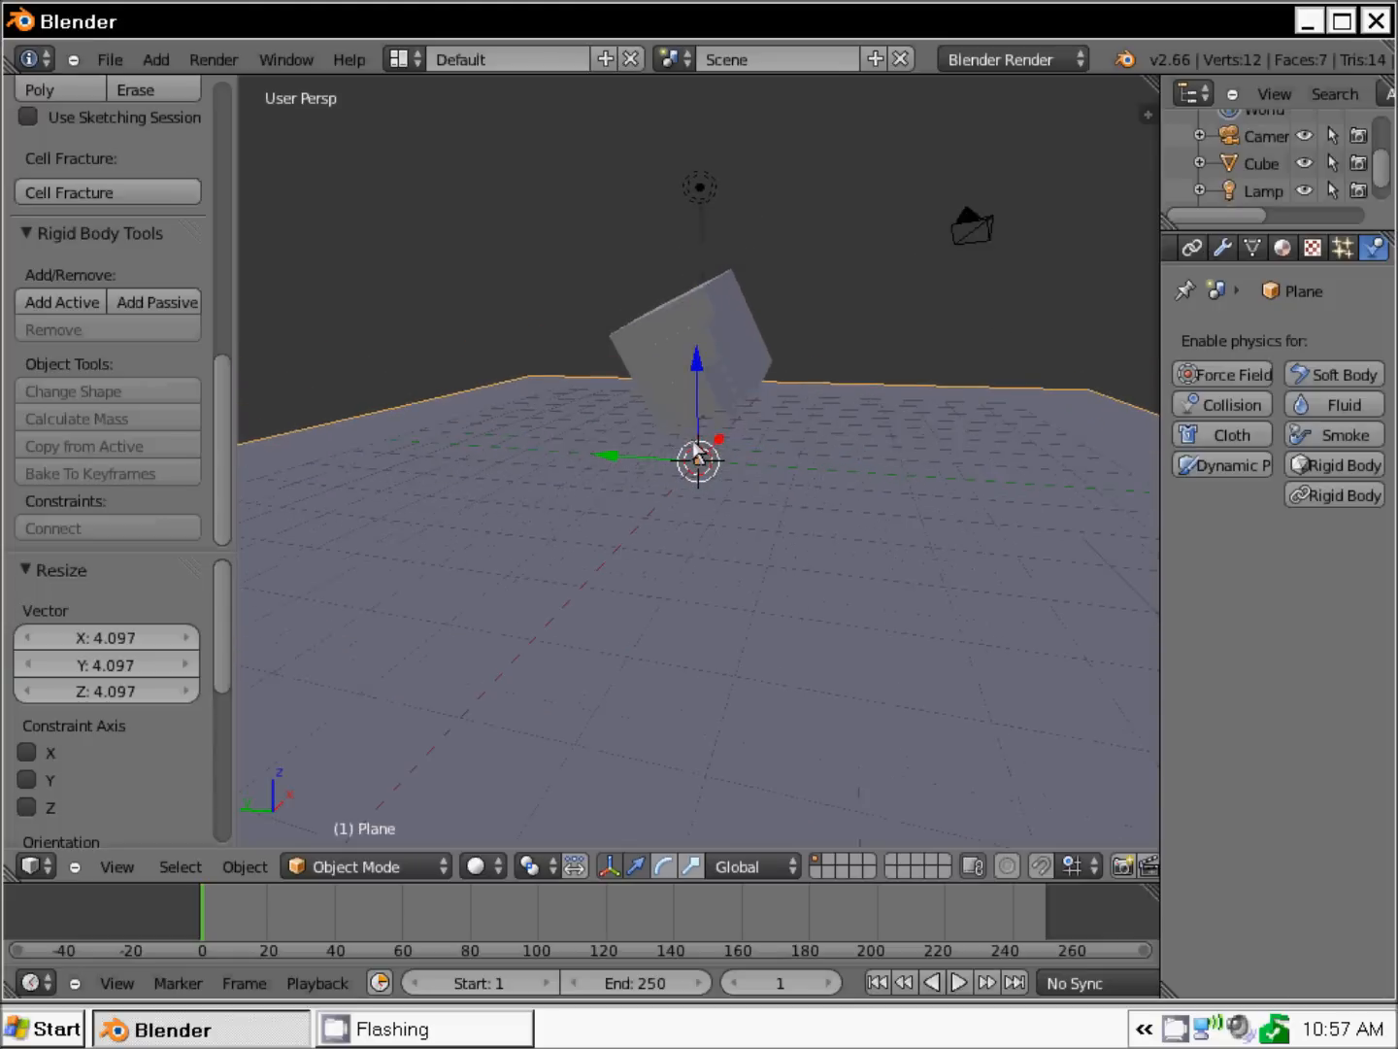
pyautogui.hotkey('ctrl', 'a')
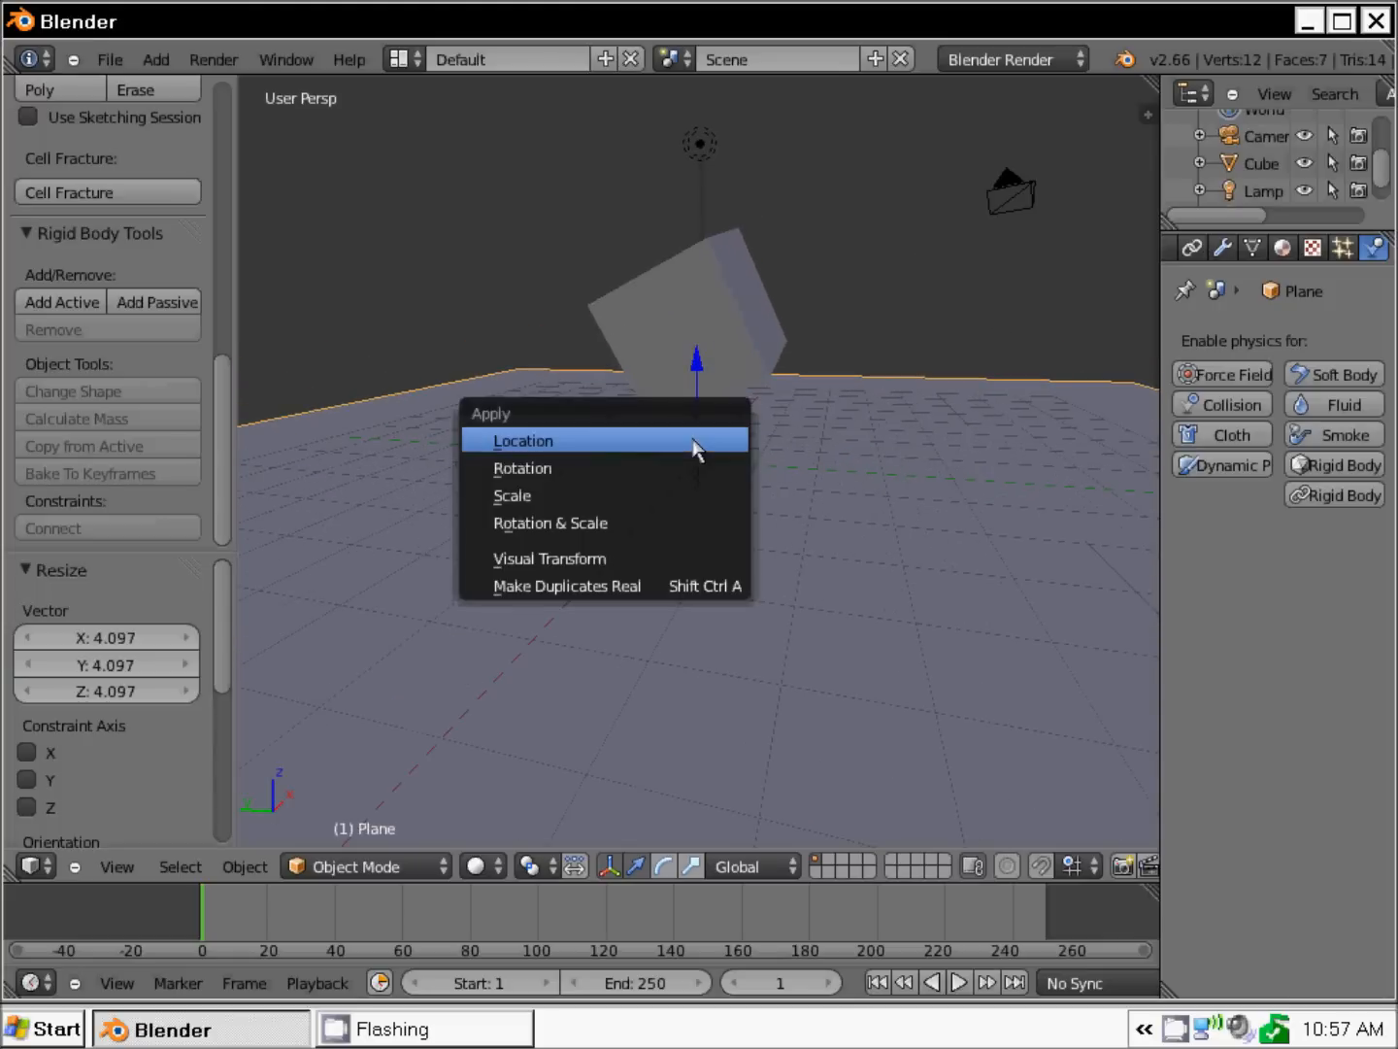
pyautogui.click(574, 503)
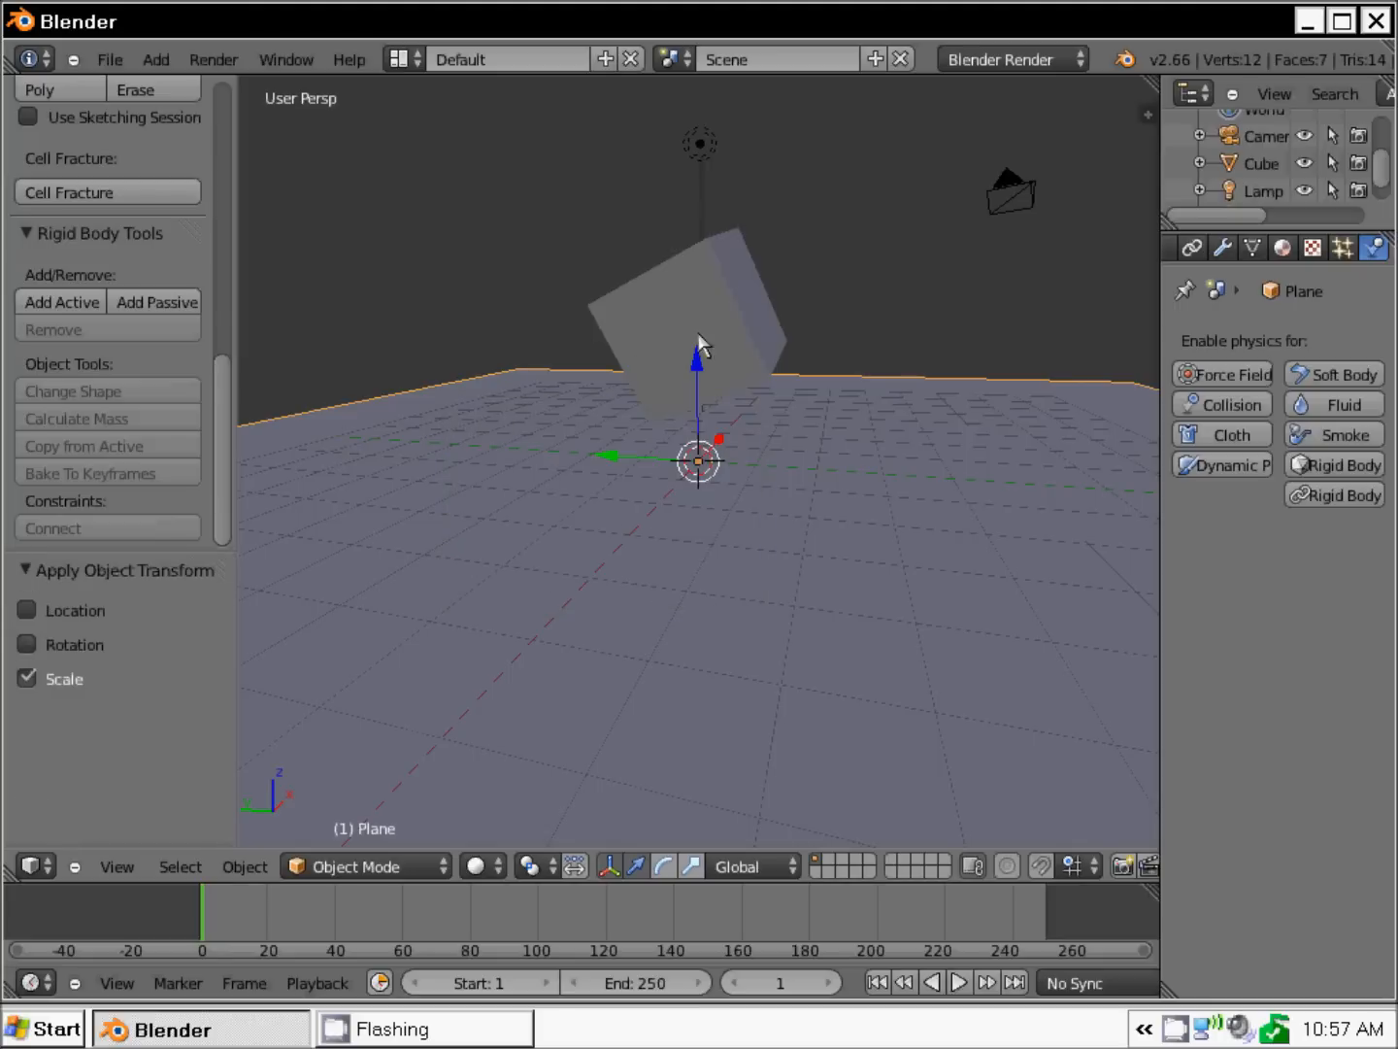
pyautogui.press('n')
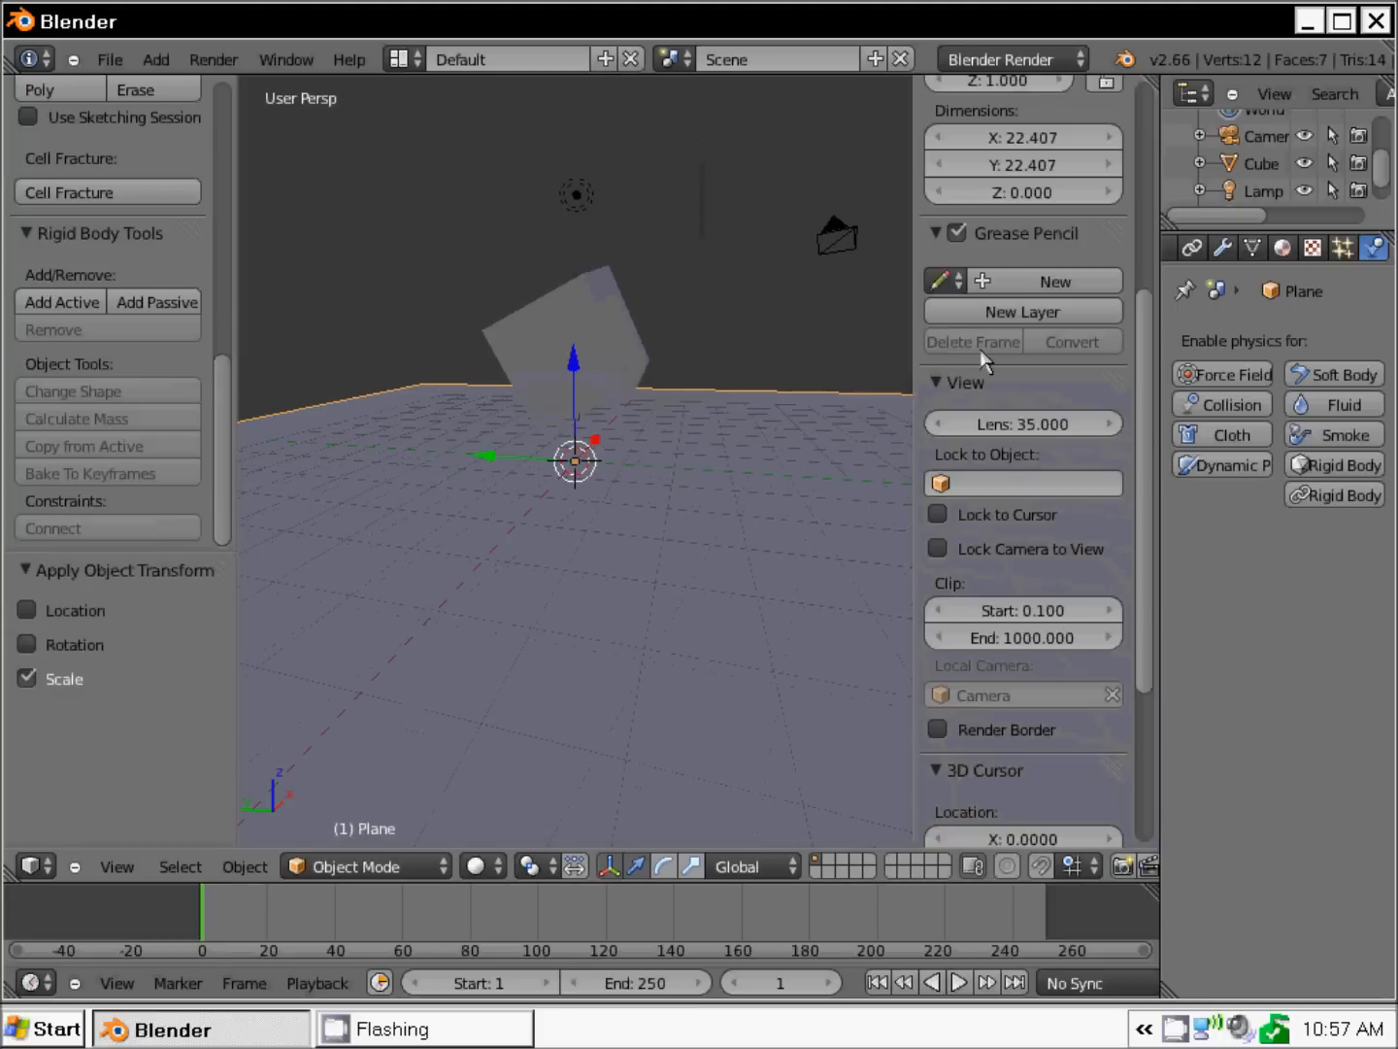
pyautogui.scroll(5, 1031, 368)
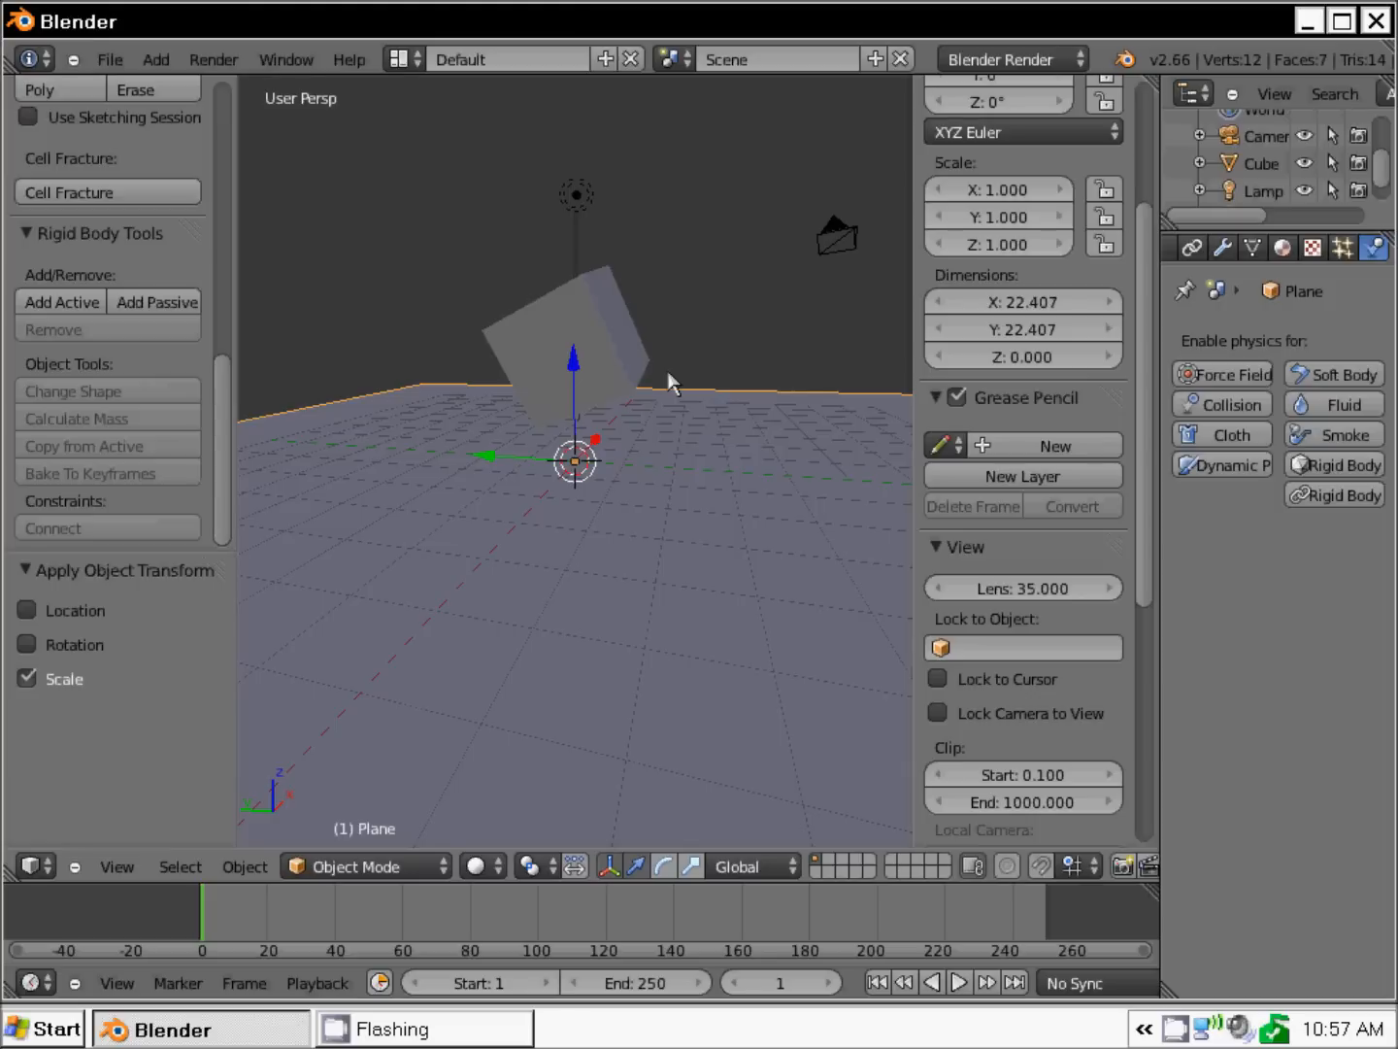
# Select the cube, apply its scale as well, and hide the transform properties
pyautogui.rightClick(588, 310)
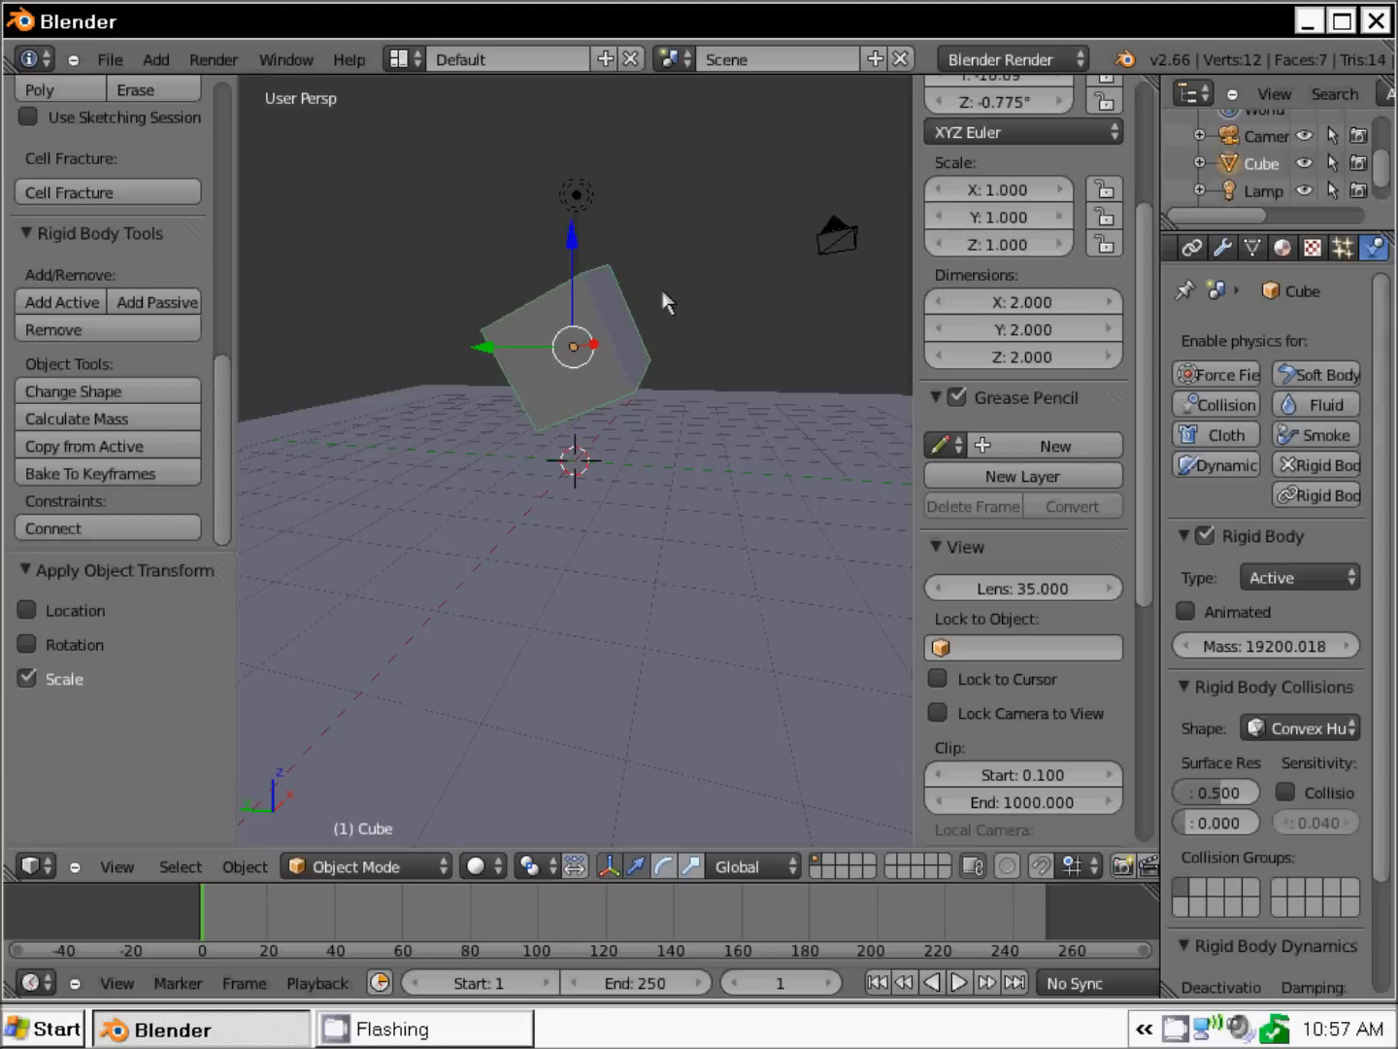
pyautogui.press('g')
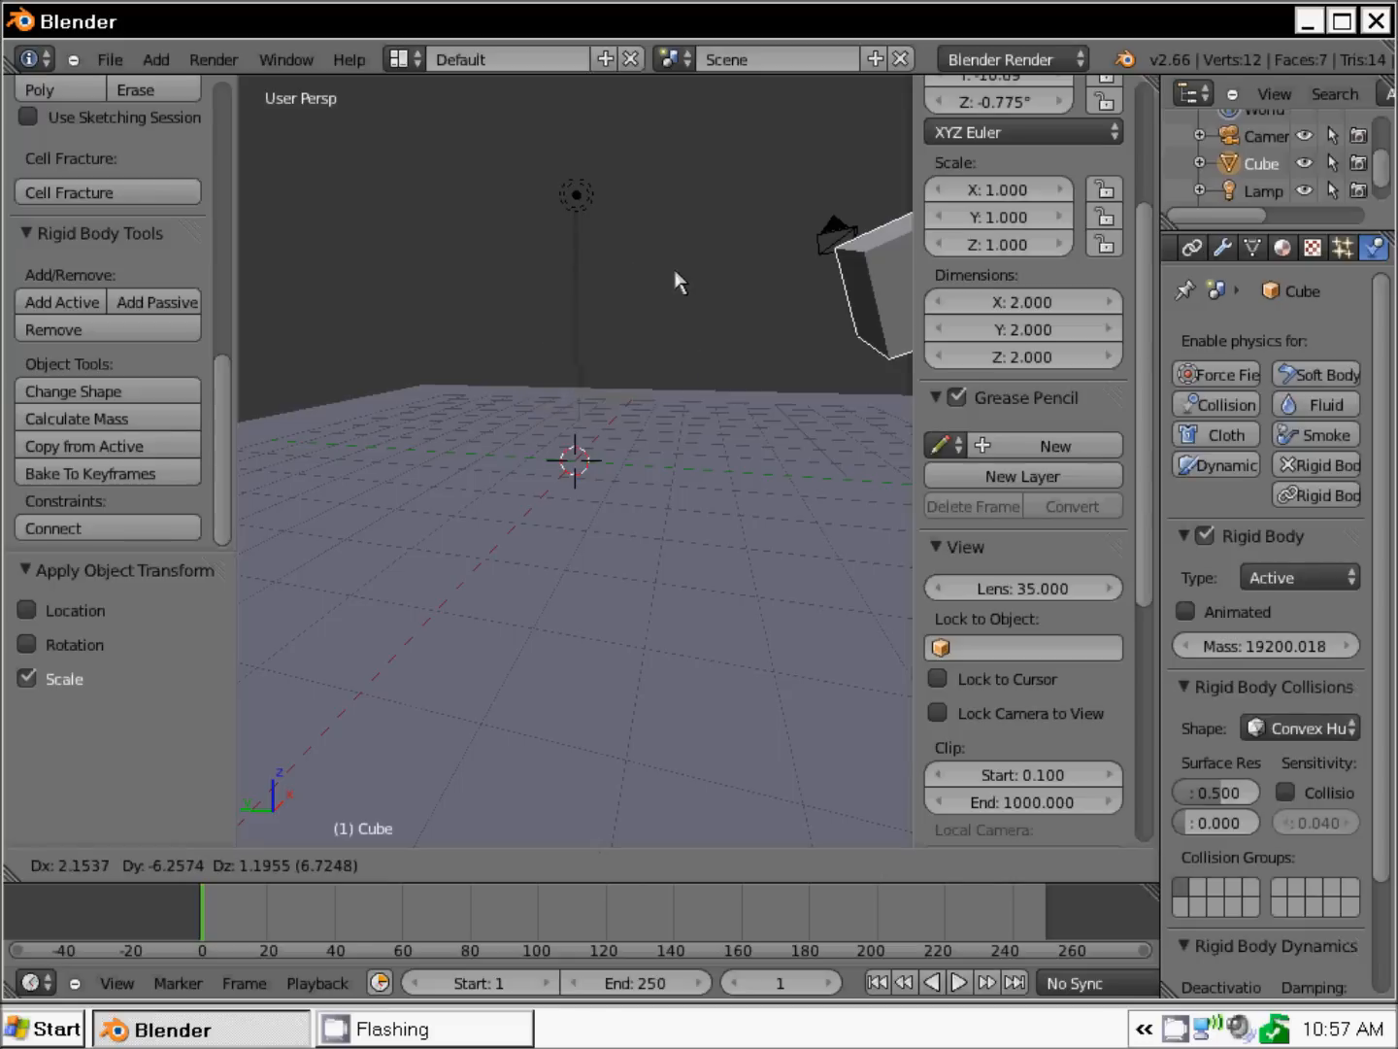
pyautogui.rightClick(586, 340)
pyautogui.hotkey('ctrl', 'a')
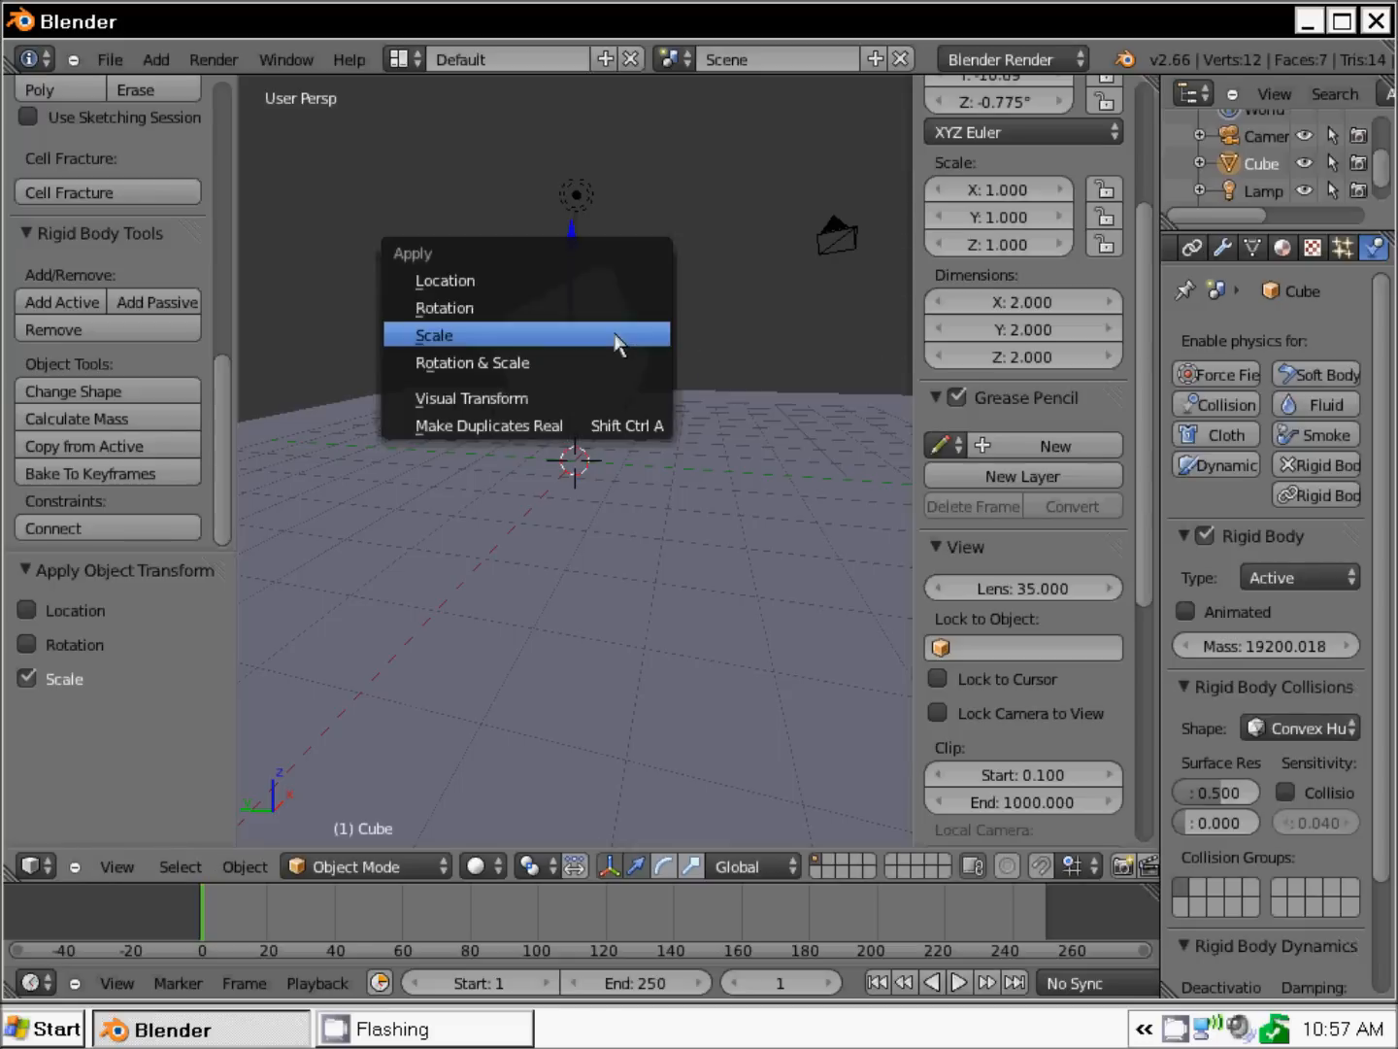
pyautogui.click(619, 340)
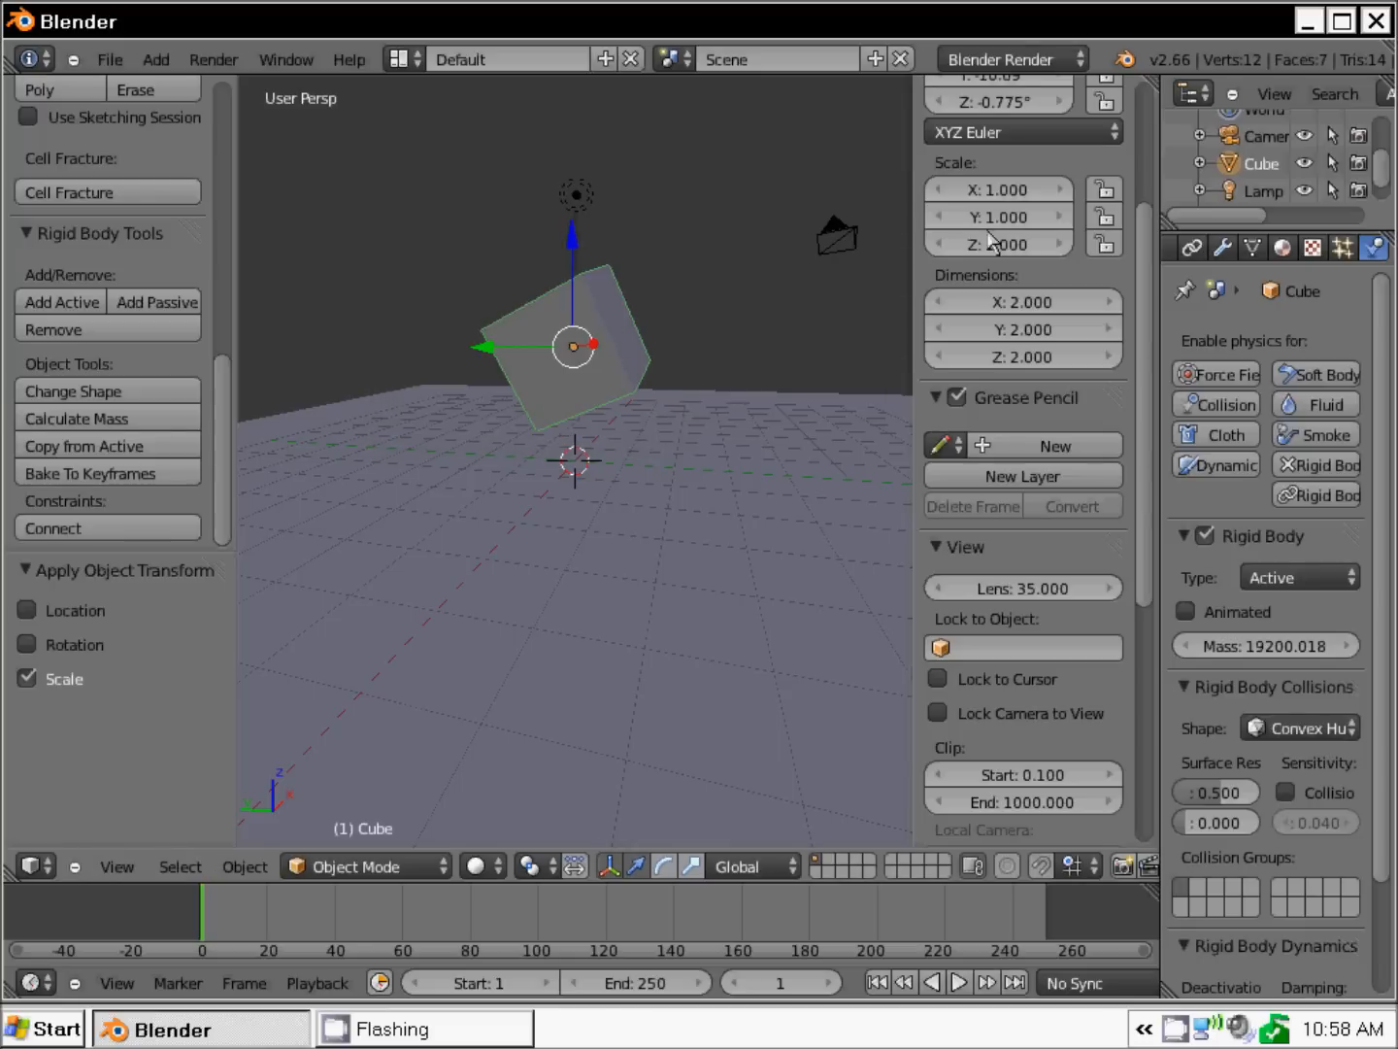
pyautogui.press('n')
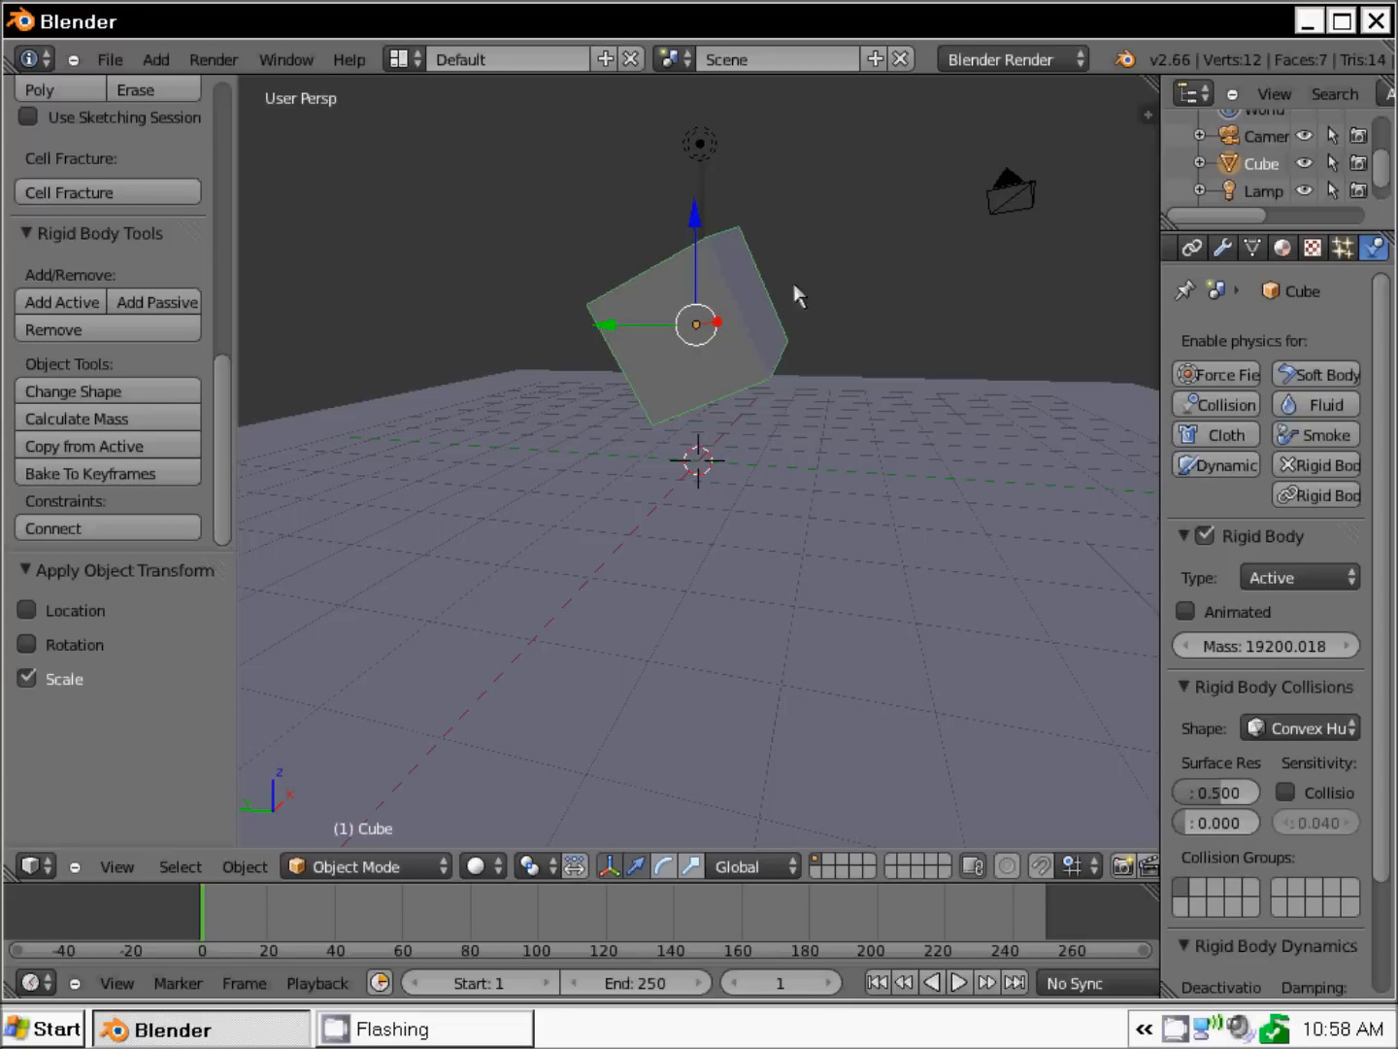
# Add the ground plane to the simulation as a passive rigid body and widen the properties area to show its physics settings
pyautogui.rightClick(389, 461)
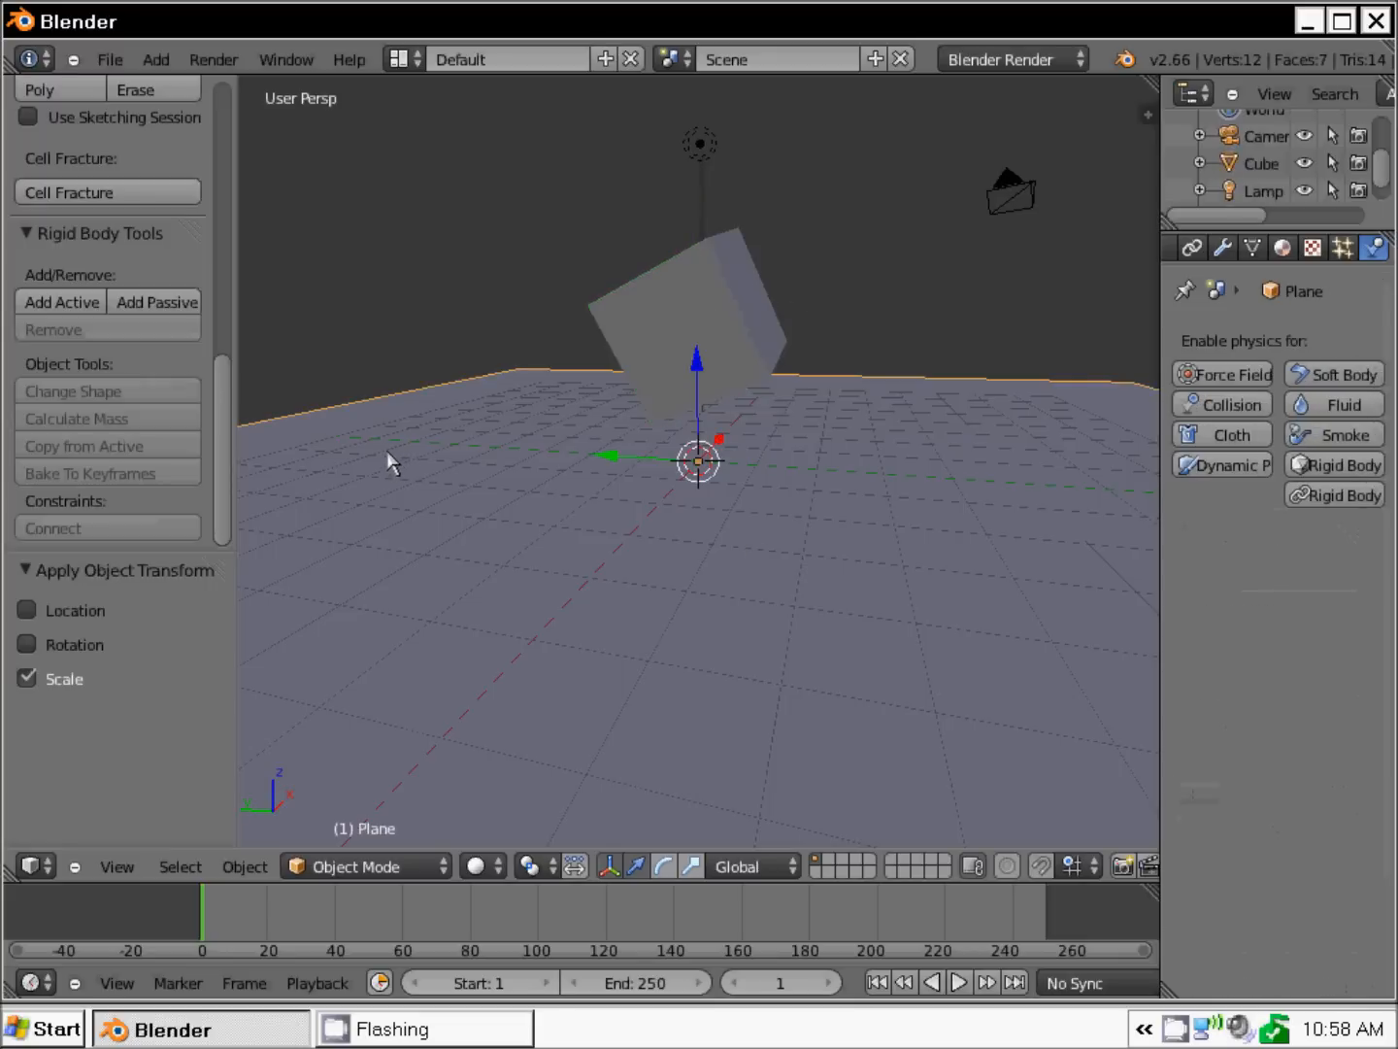
pyautogui.press('g')
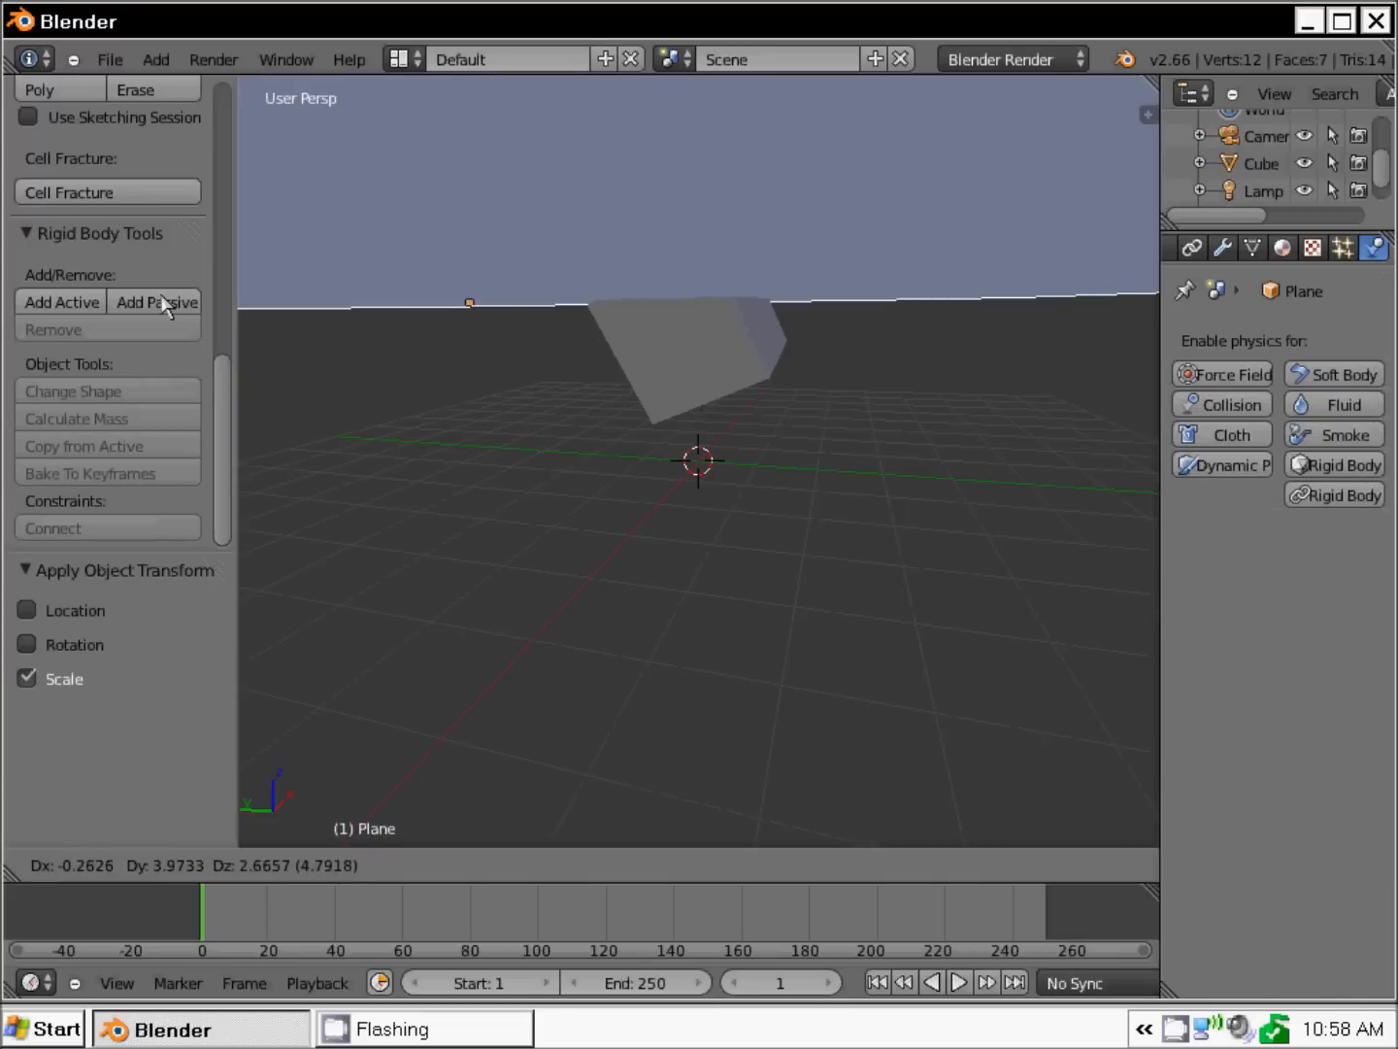
pyautogui.rightClick(528, 420)
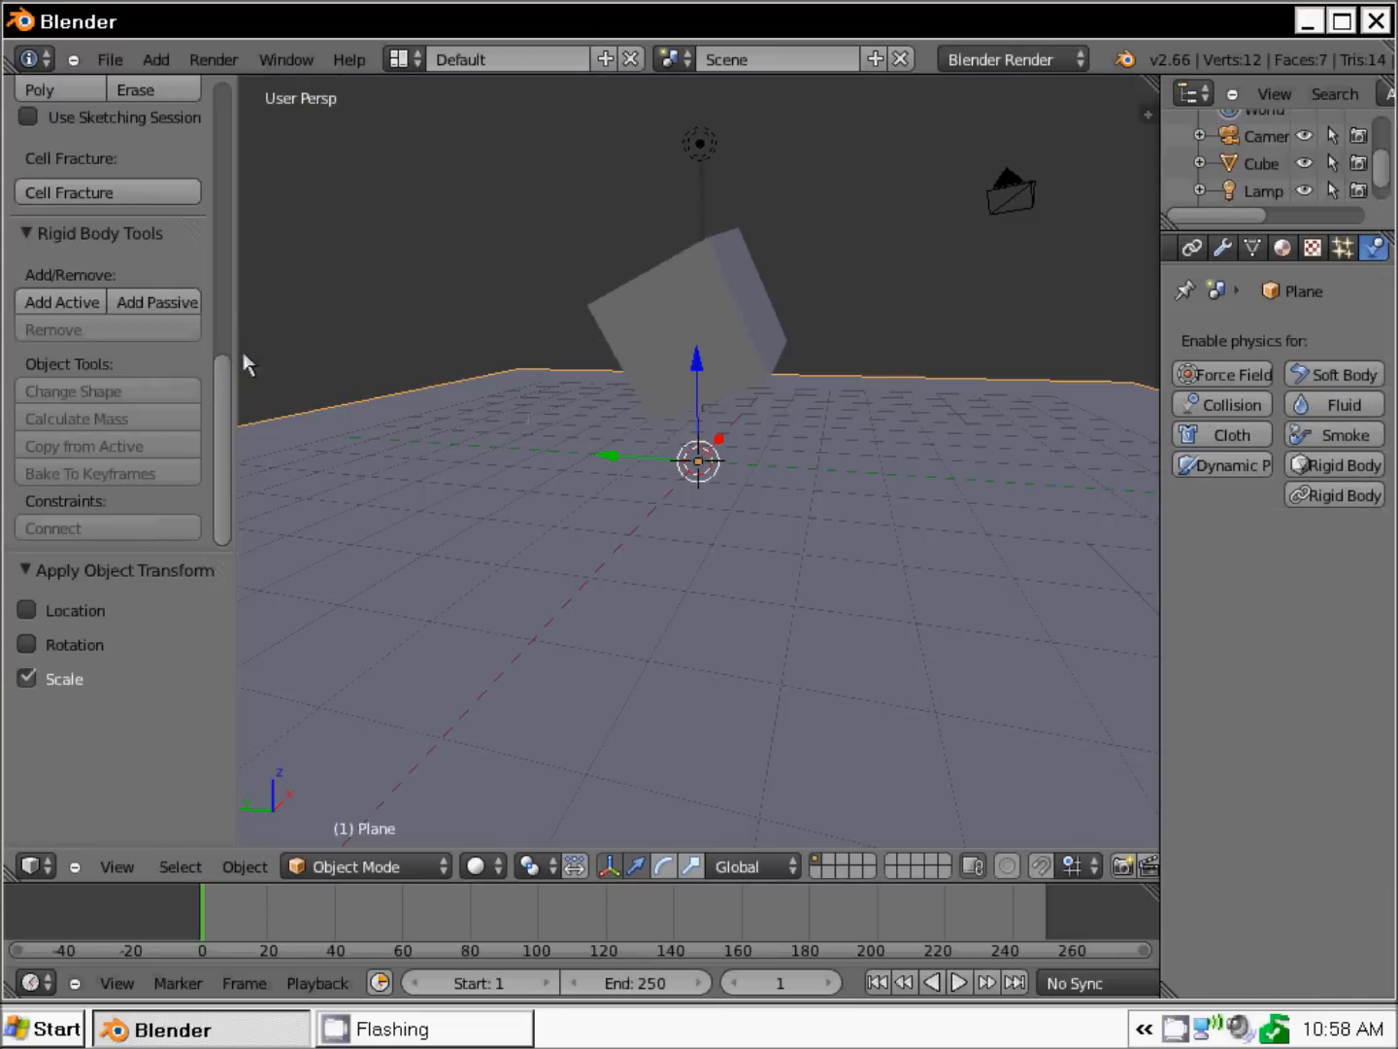
pyautogui.click(175, 305)
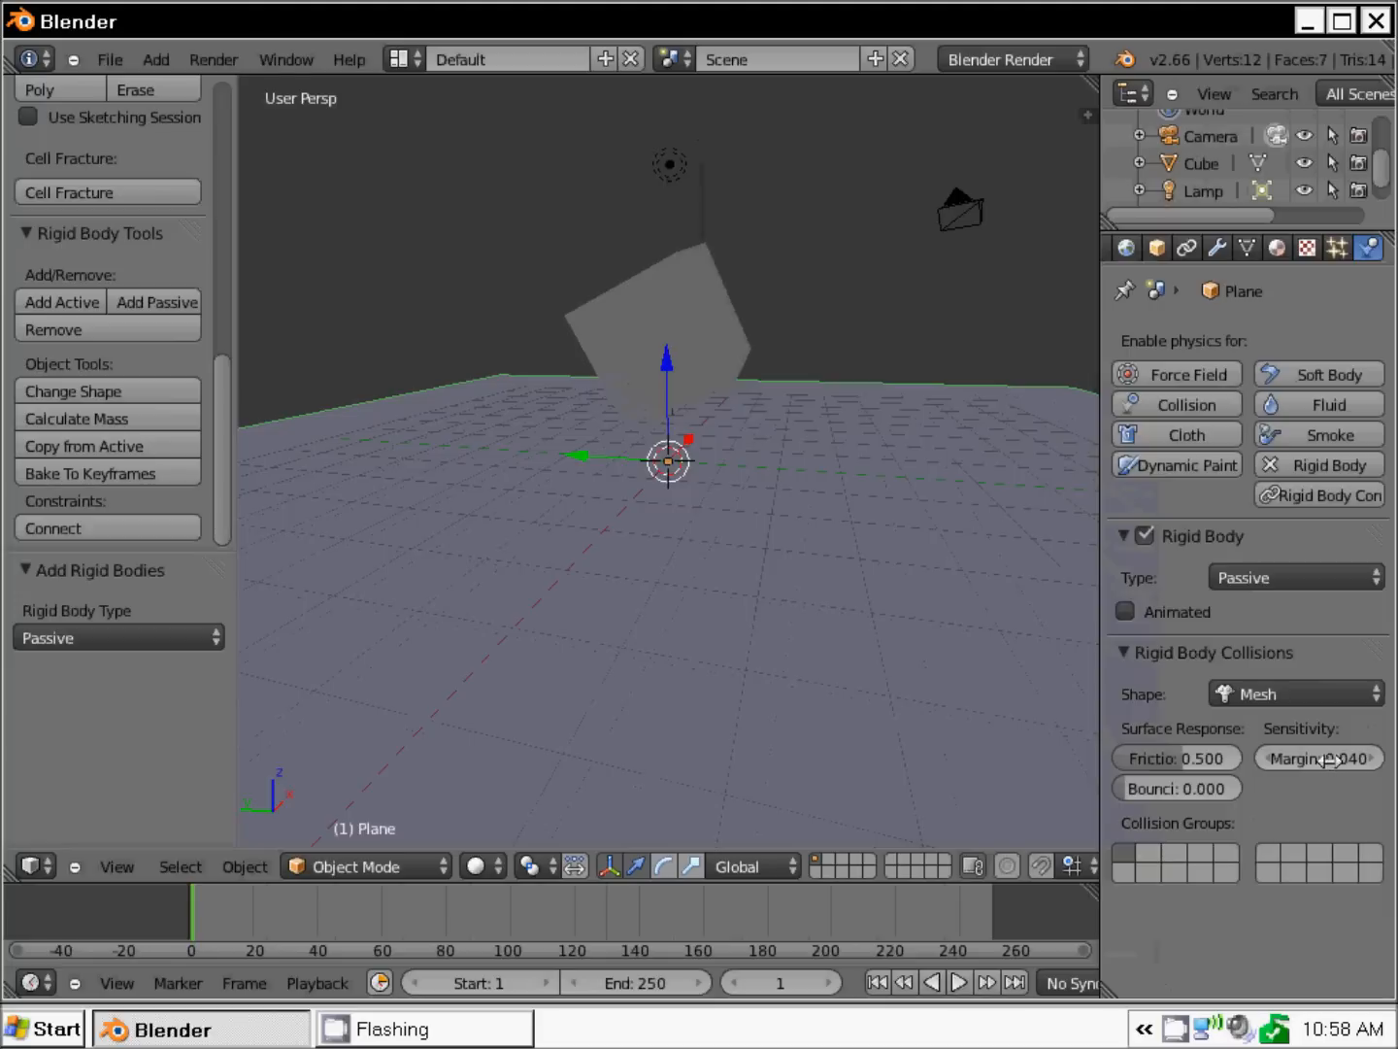
pyautogui.moveTo(1104, 743); pyautogui.dragTo(1336, 721)
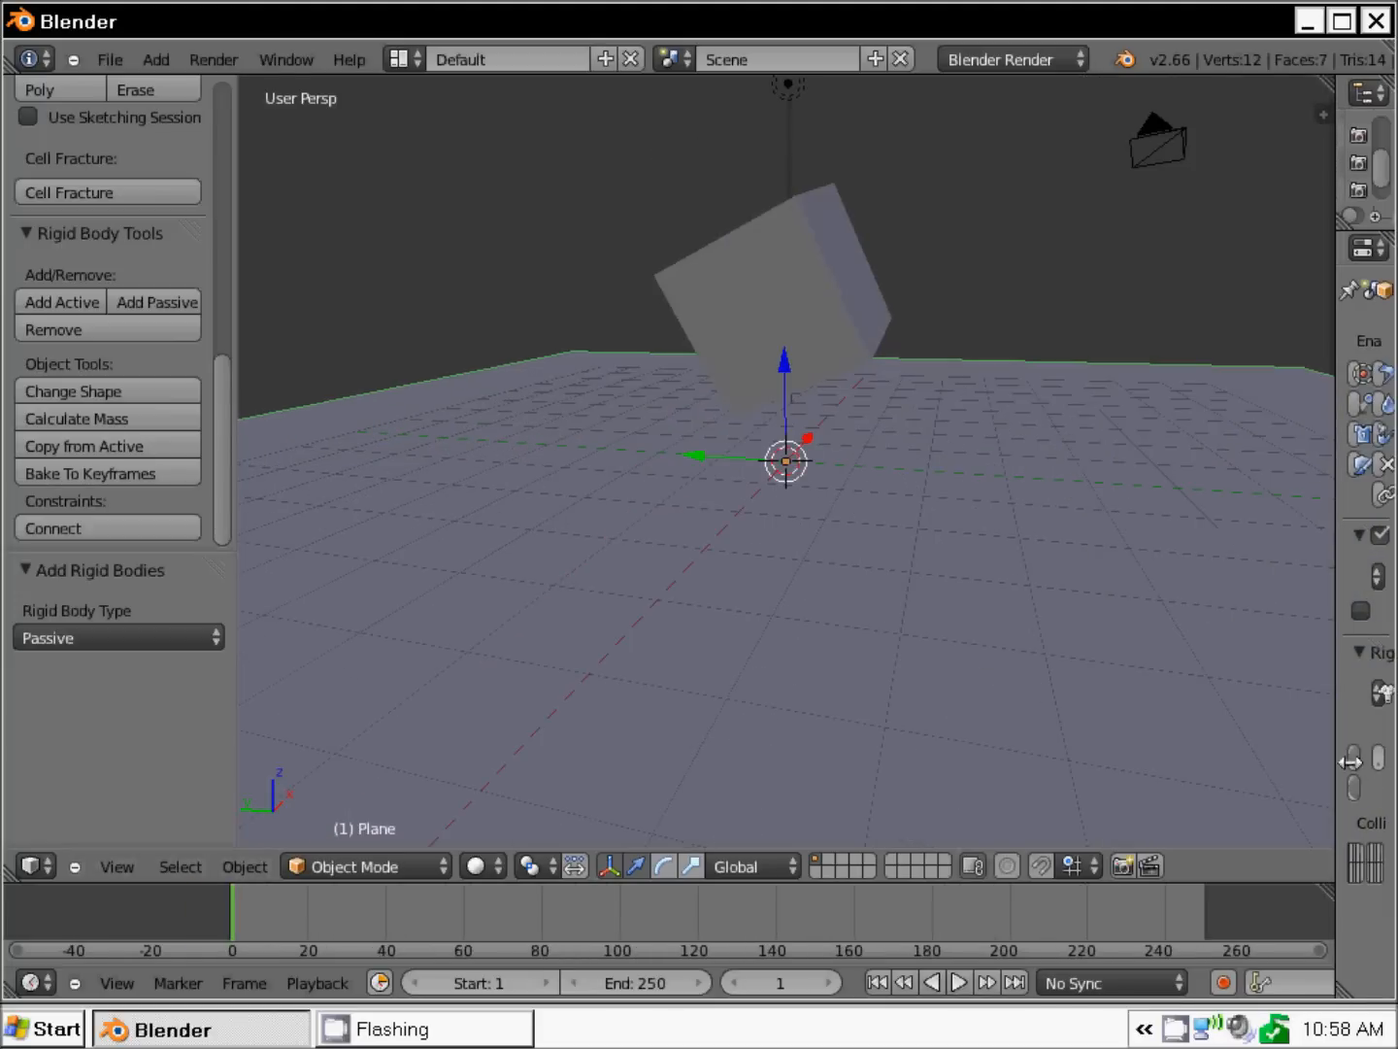
pyautogui.moveTo(1286, 732); pyautogui.dragTo(1144, 733)
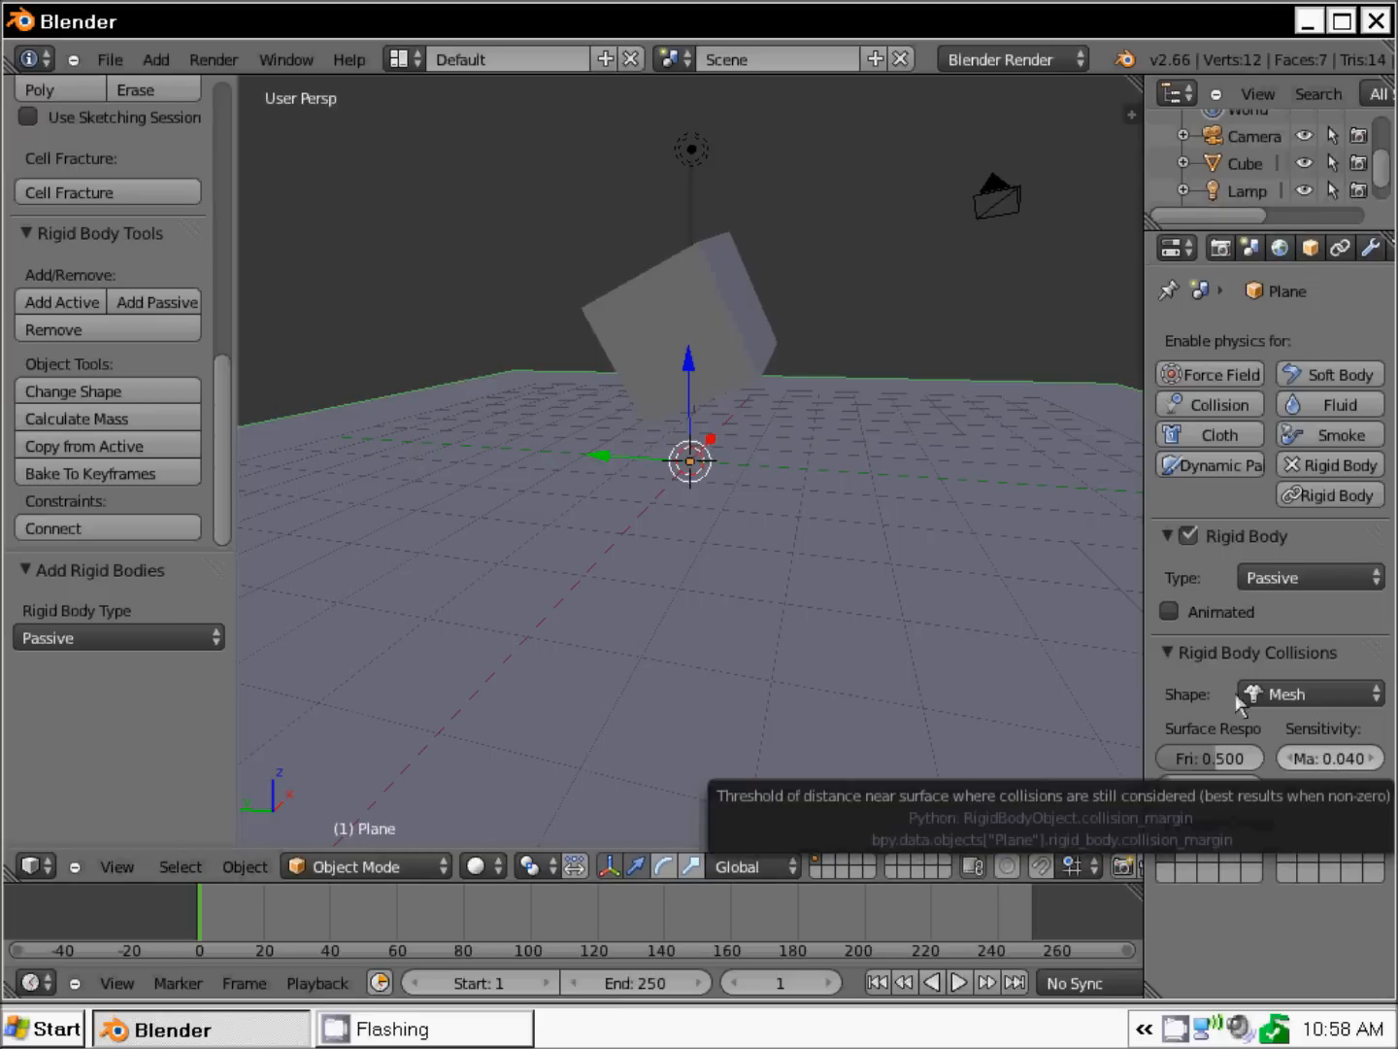
# Play the simulation to watch the cube fall onto the ground plane, and return to the first frame
pyautogui.moveTo(745, 546); pyautogui.dragTo(754, 509, button='middle')
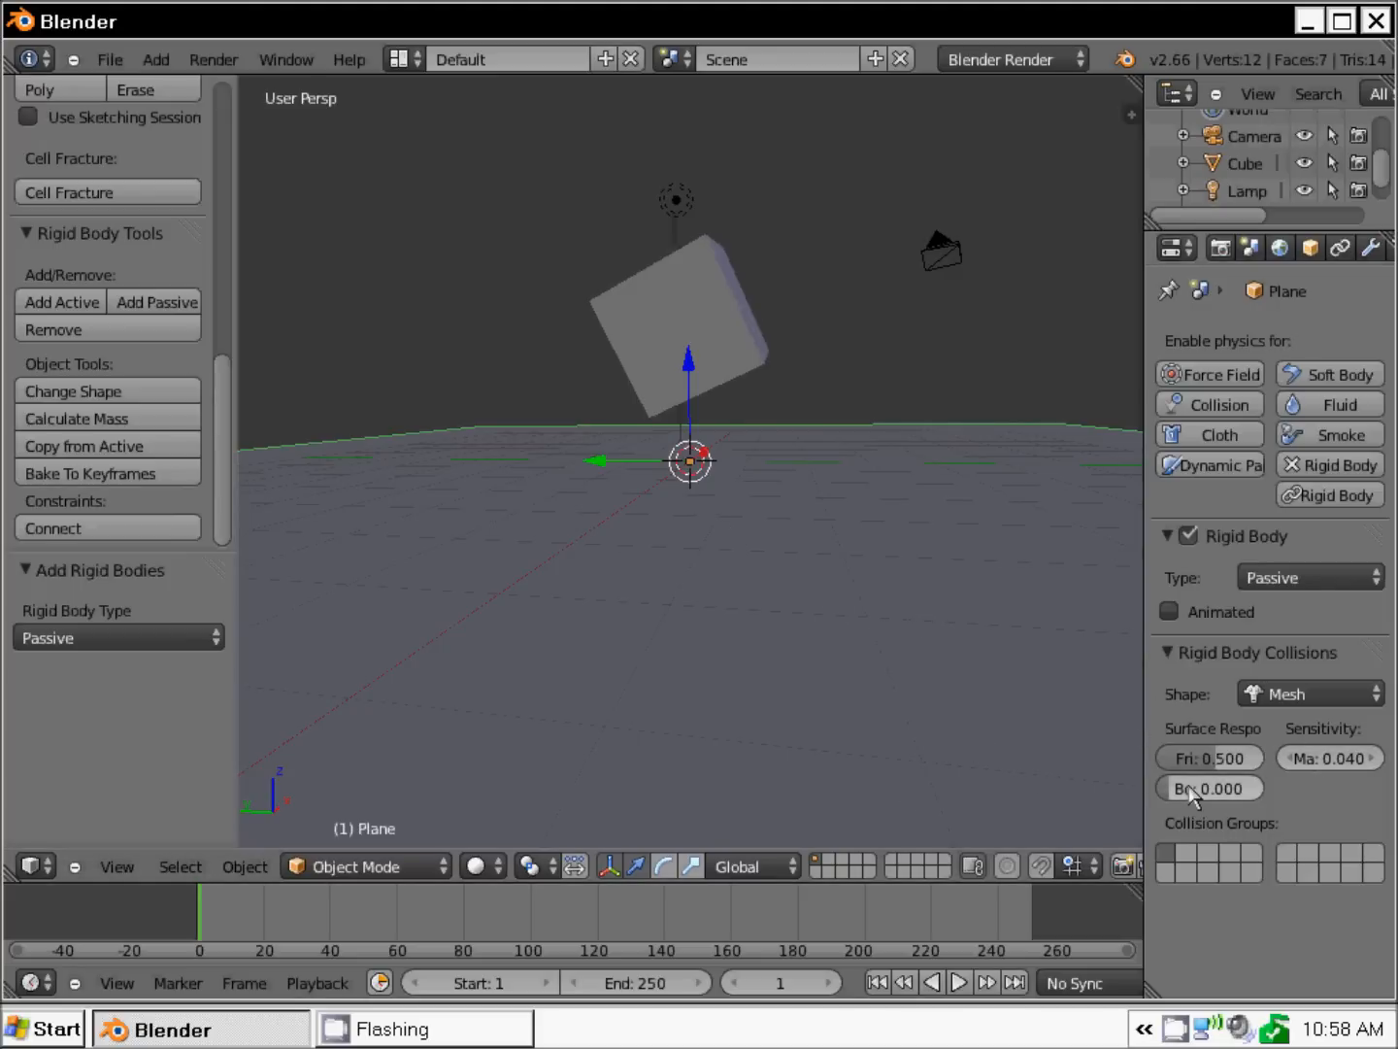
pyautogui.moveTo(805, 440)
pyautogui.mouseDown(button='middle')
pyautogui.moveTo(830, 475)
pyautogui.moveTo(874, 474)
pyautogui.moveTo(889, 437)
pyautogui.moveTo(853, 422)
pyautogui.moveTo(798, 442)
pyautogui.mouseUp(button='middle')
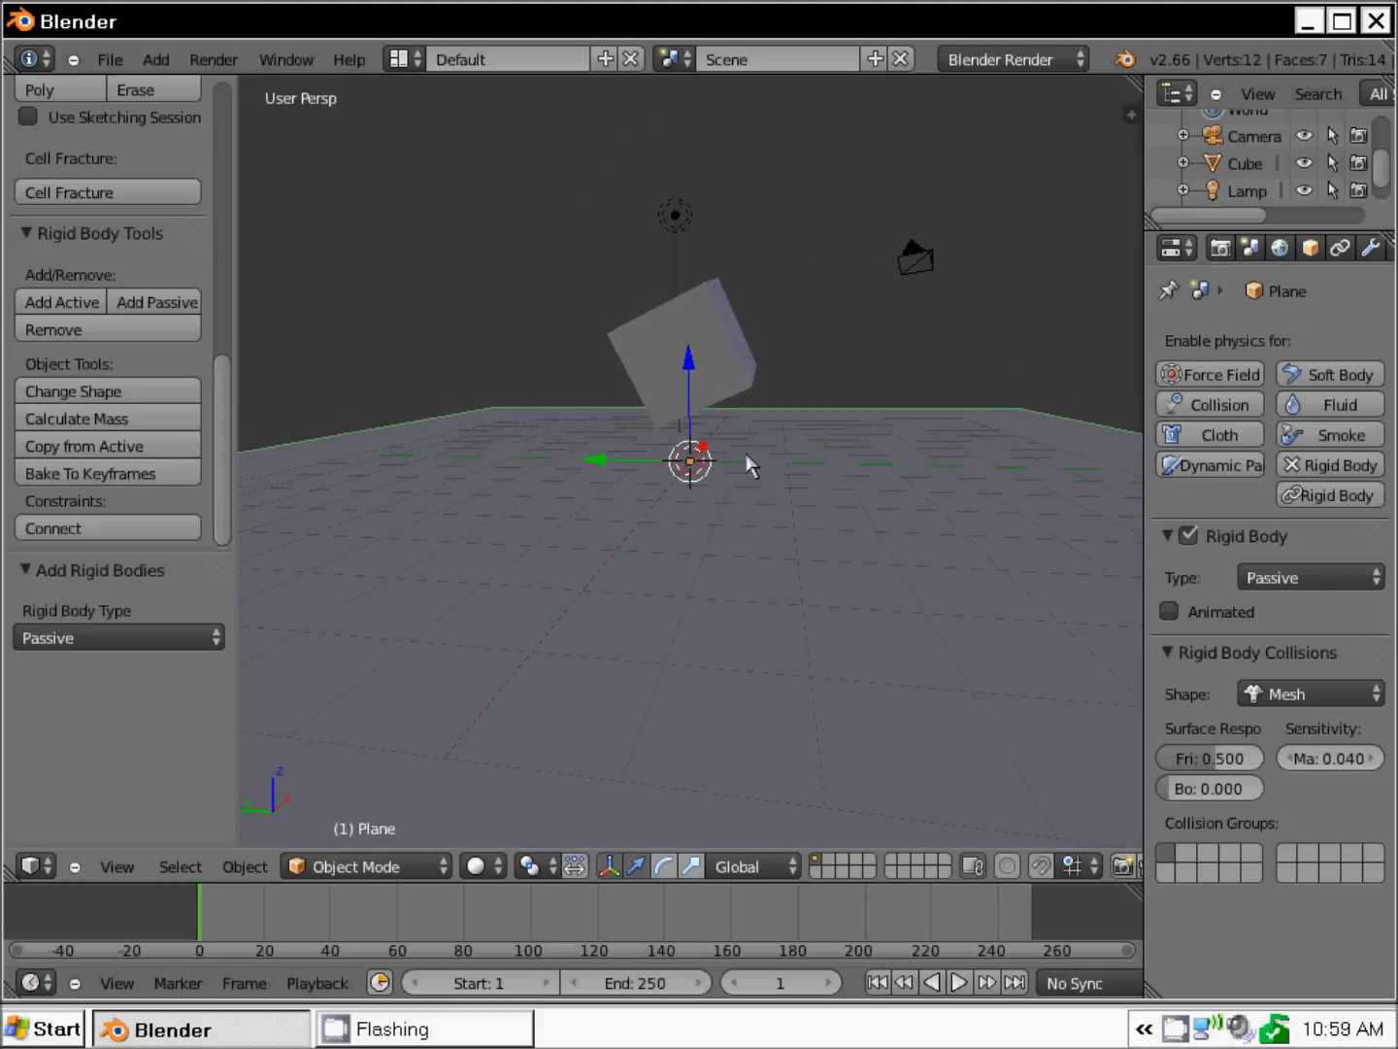
pyautogui.click(957, 982)
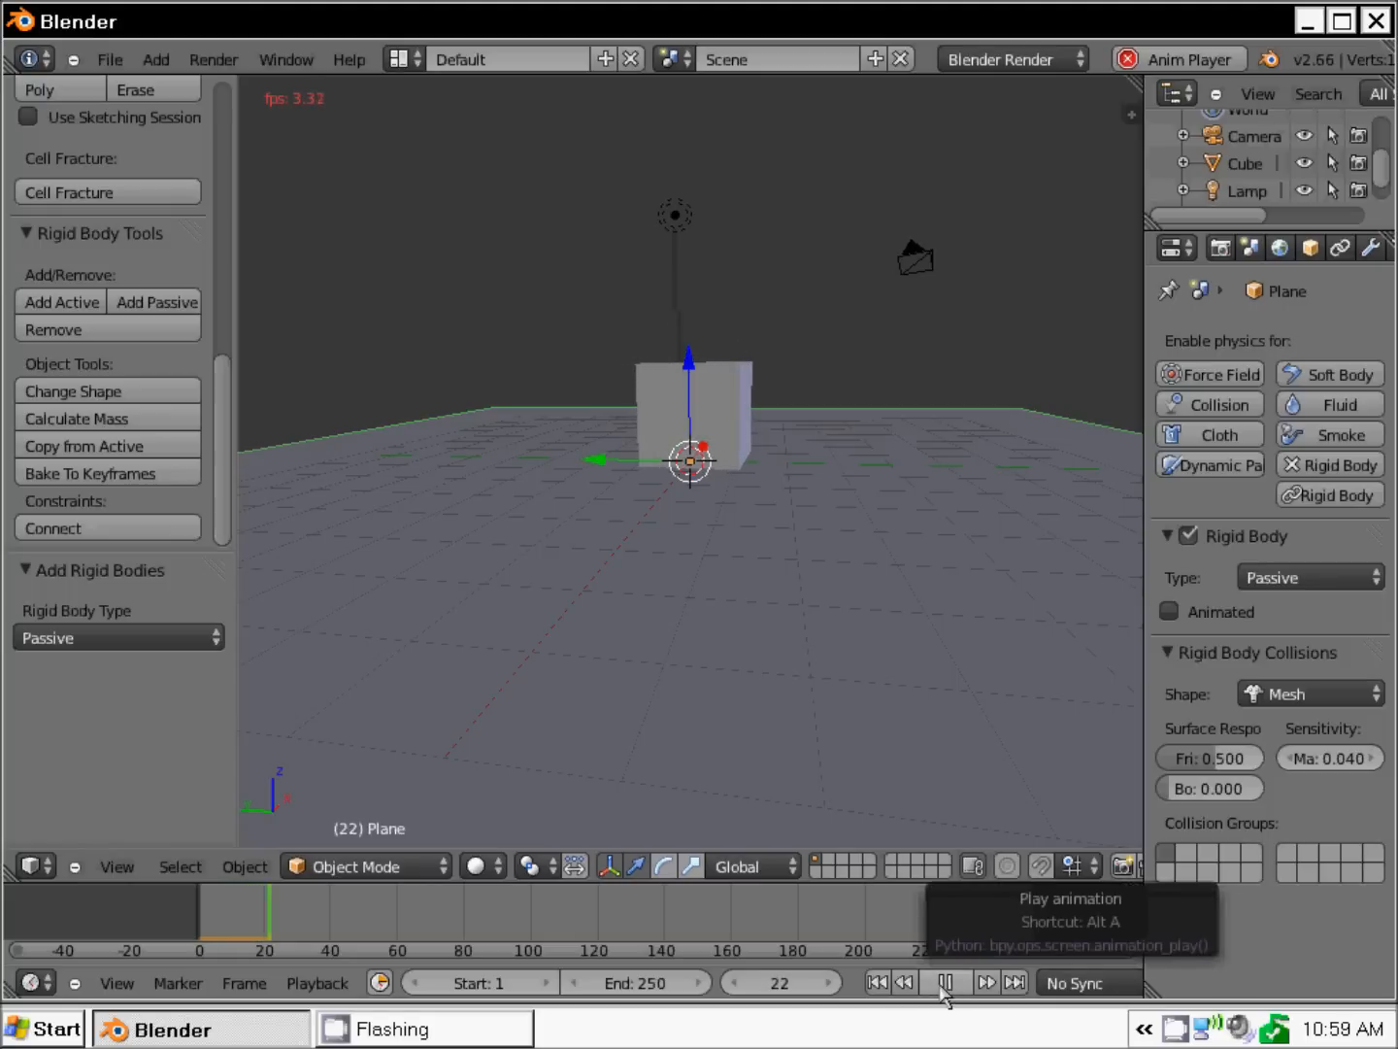
pyautogui.click(943, 984)
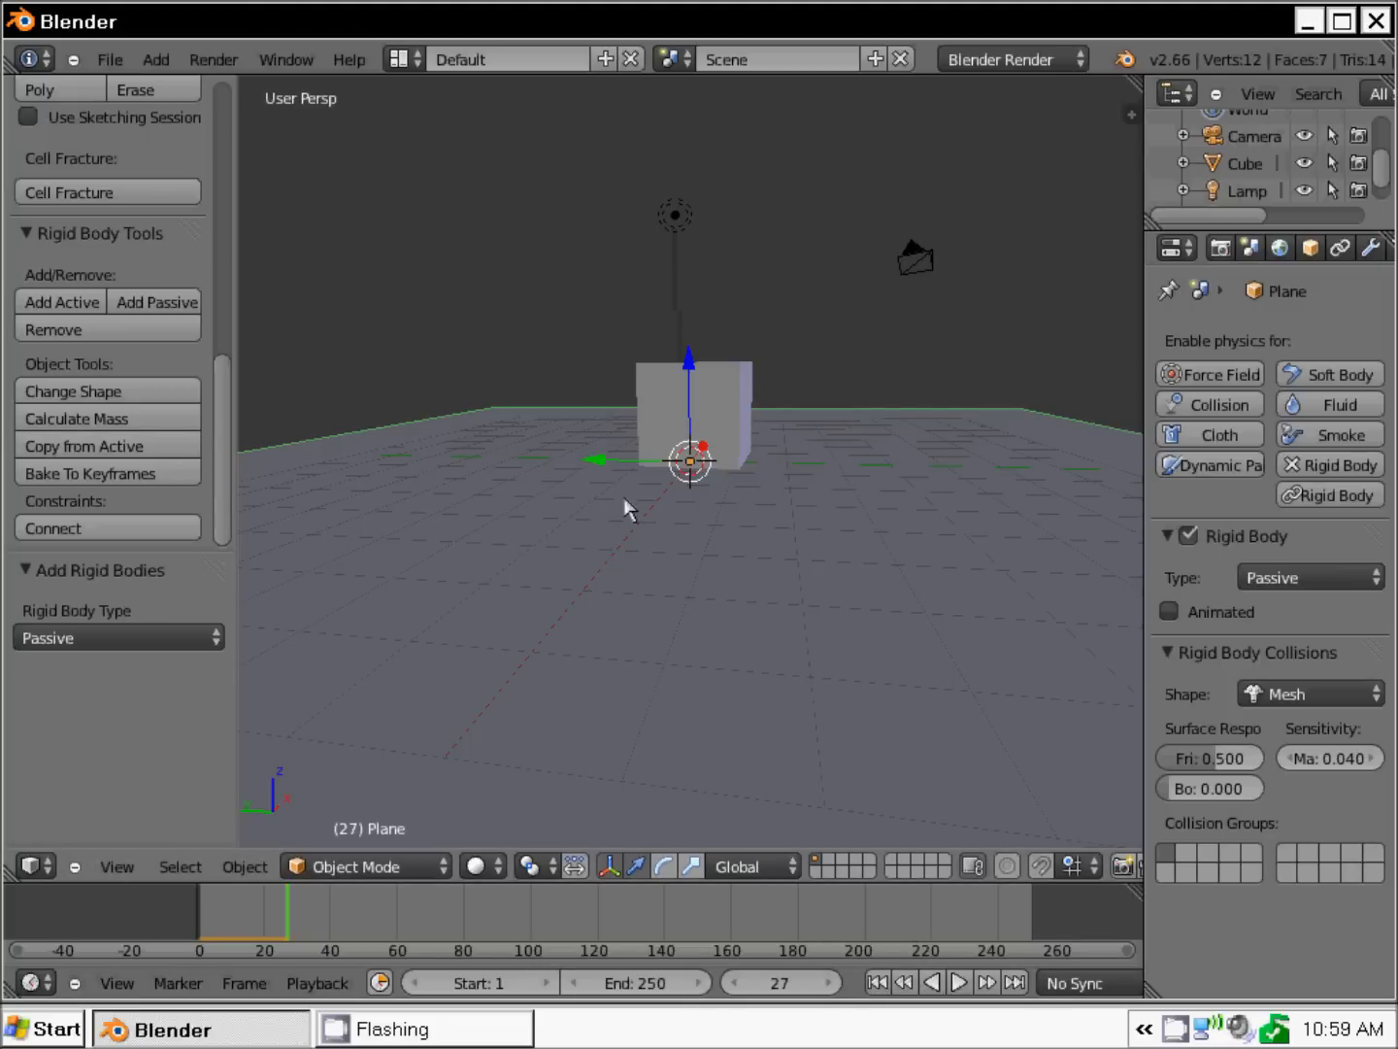
pyautogui.click(878, 983)
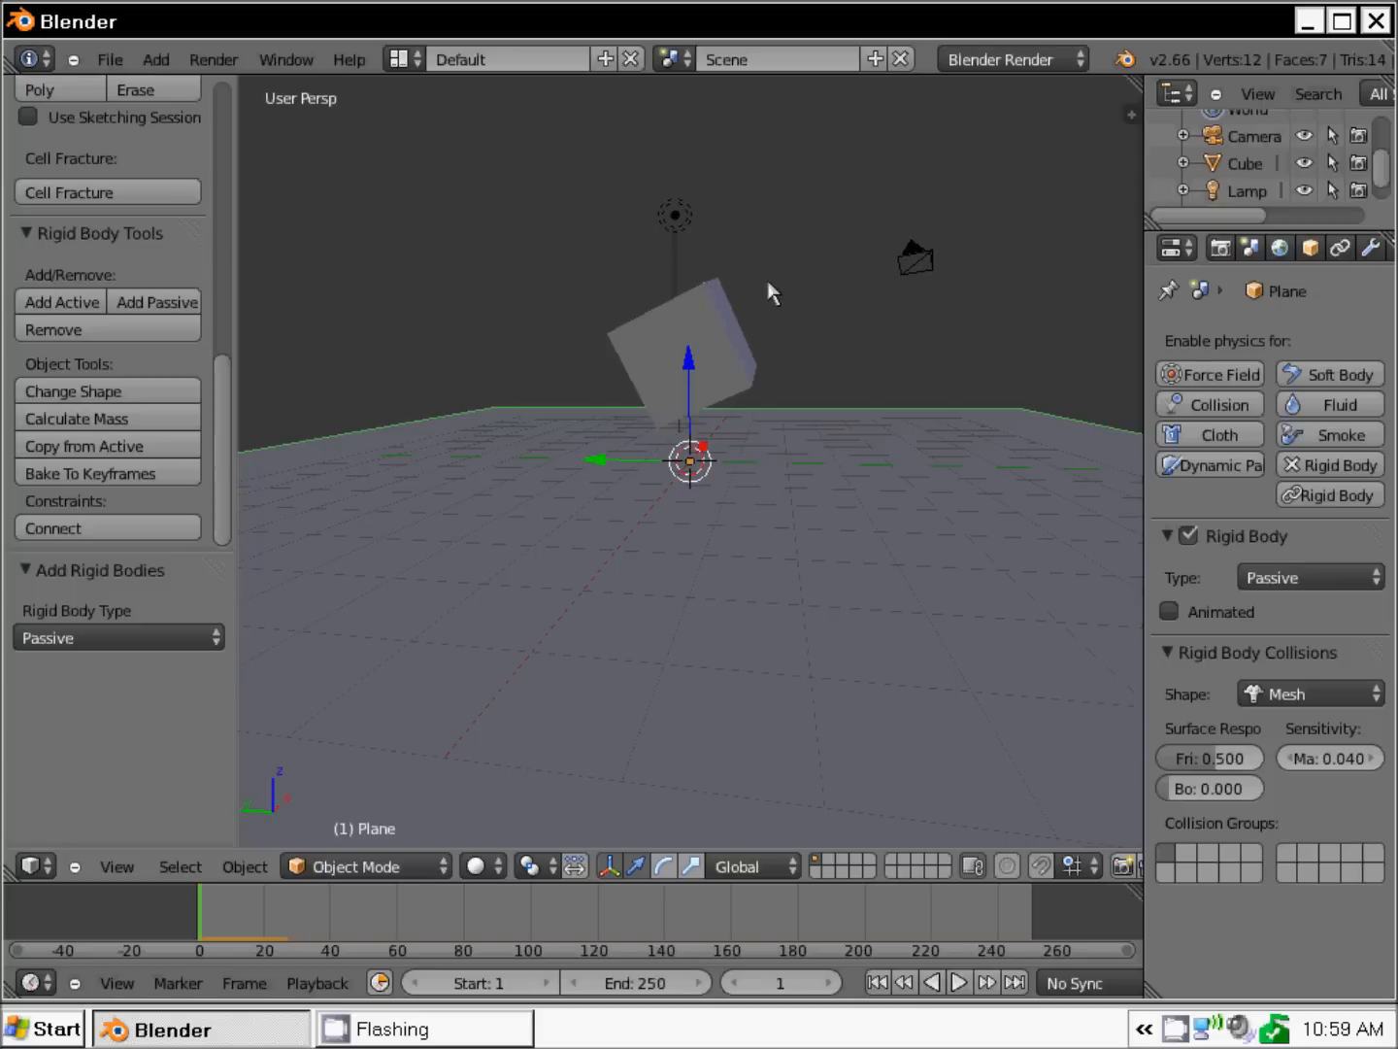
# Select the cube and run Cell Fracture on it from its own particles with noise set to 0.3
pyautogui.press('a')
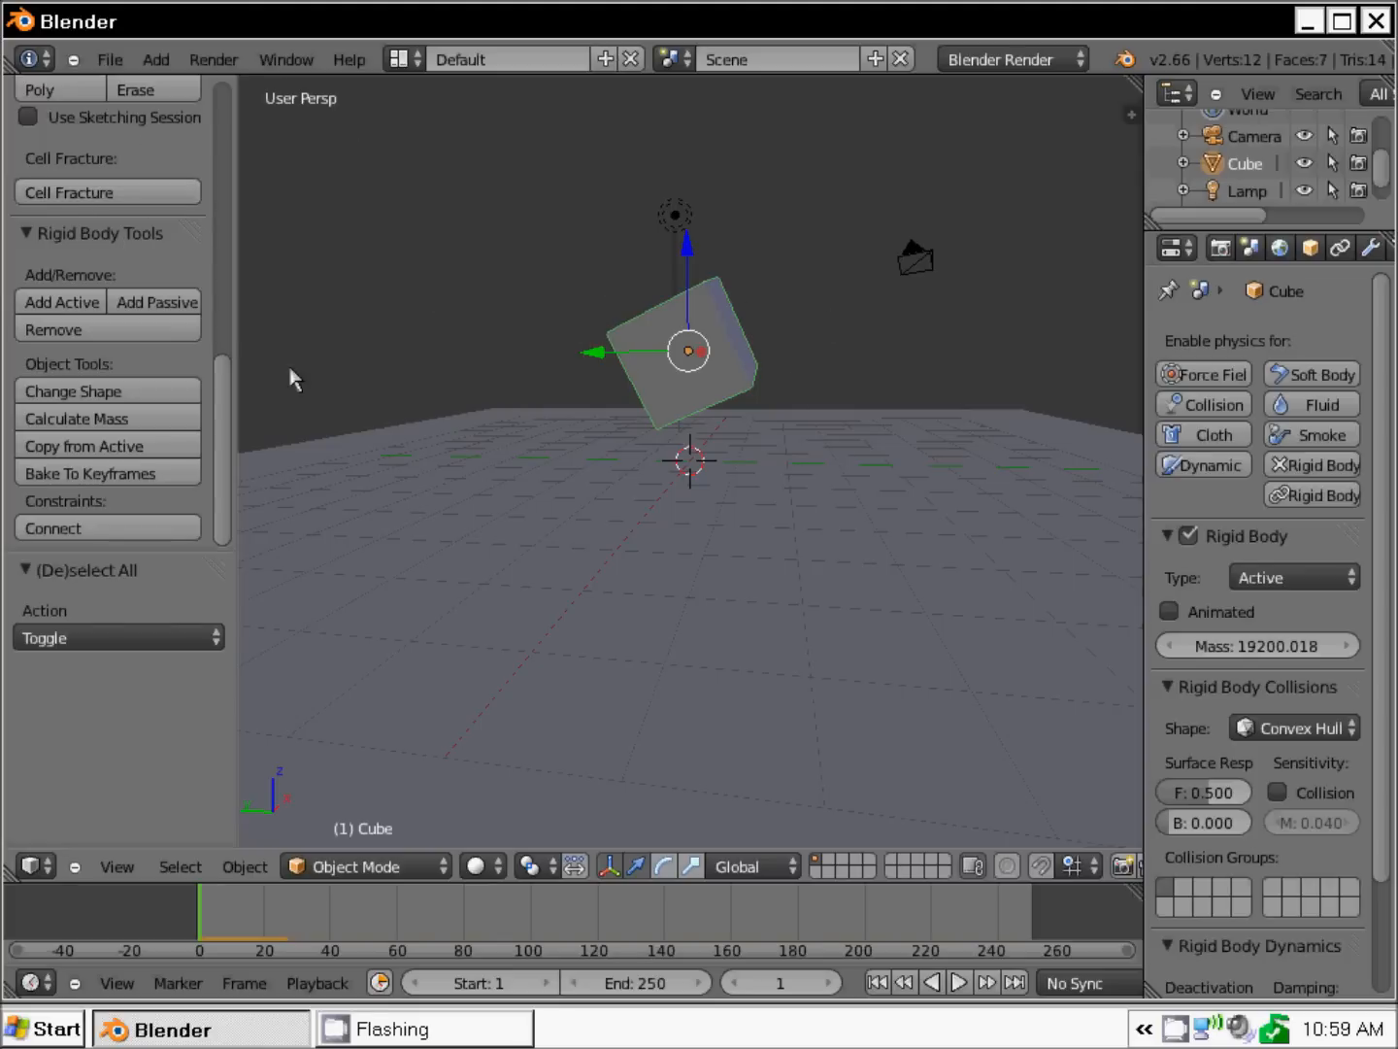
pyautogui.scroll(2, 148, 199)
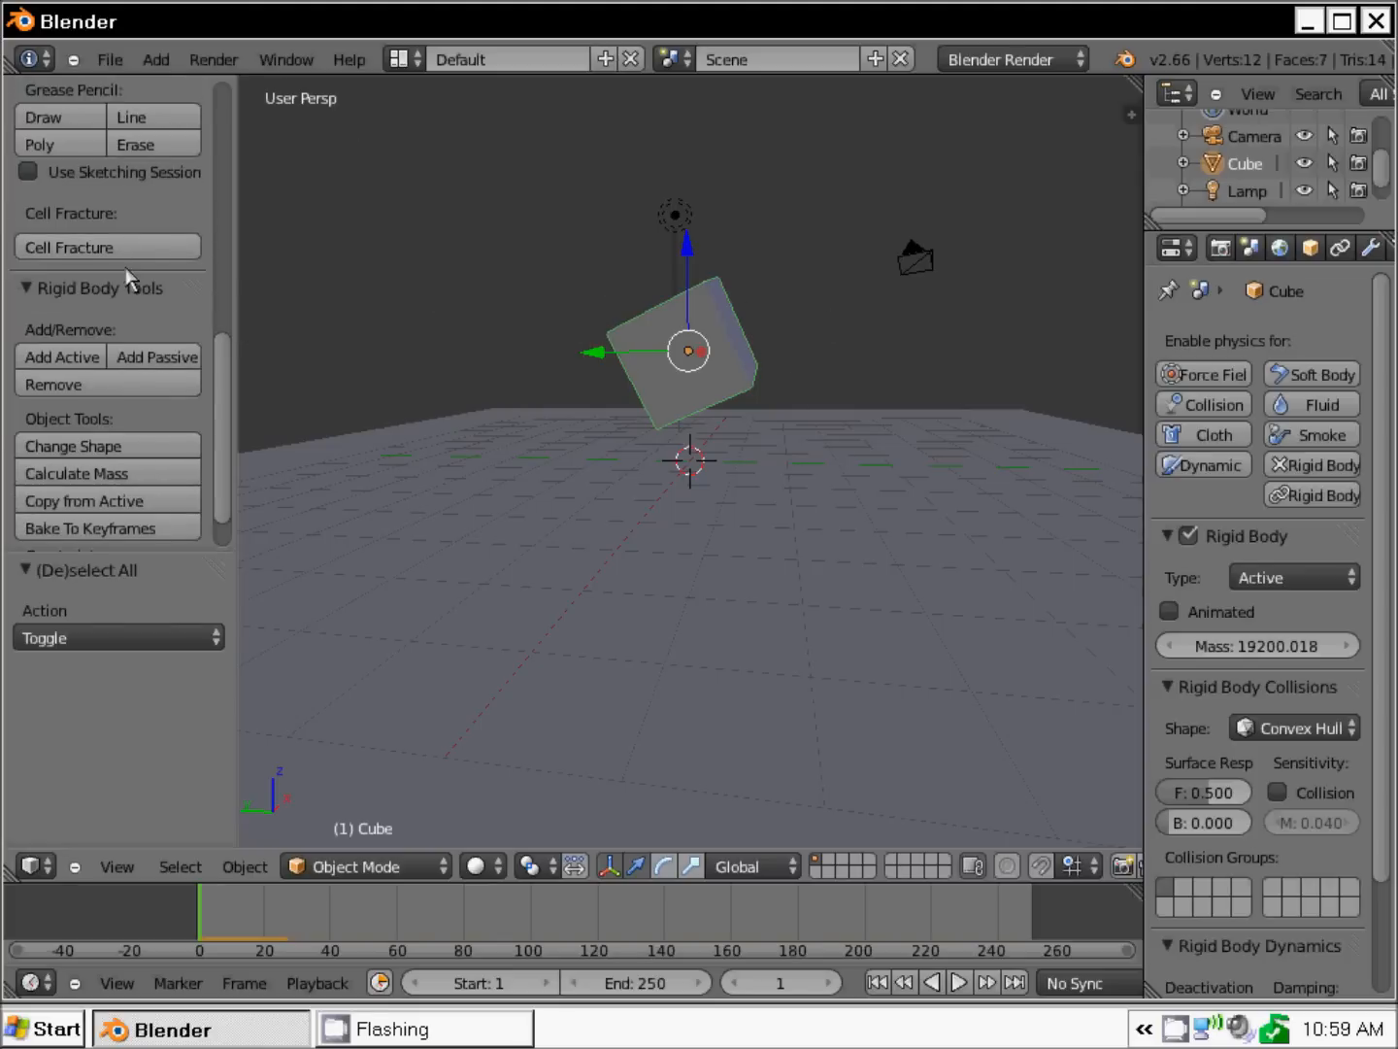
pyautogui.click(128, 250)
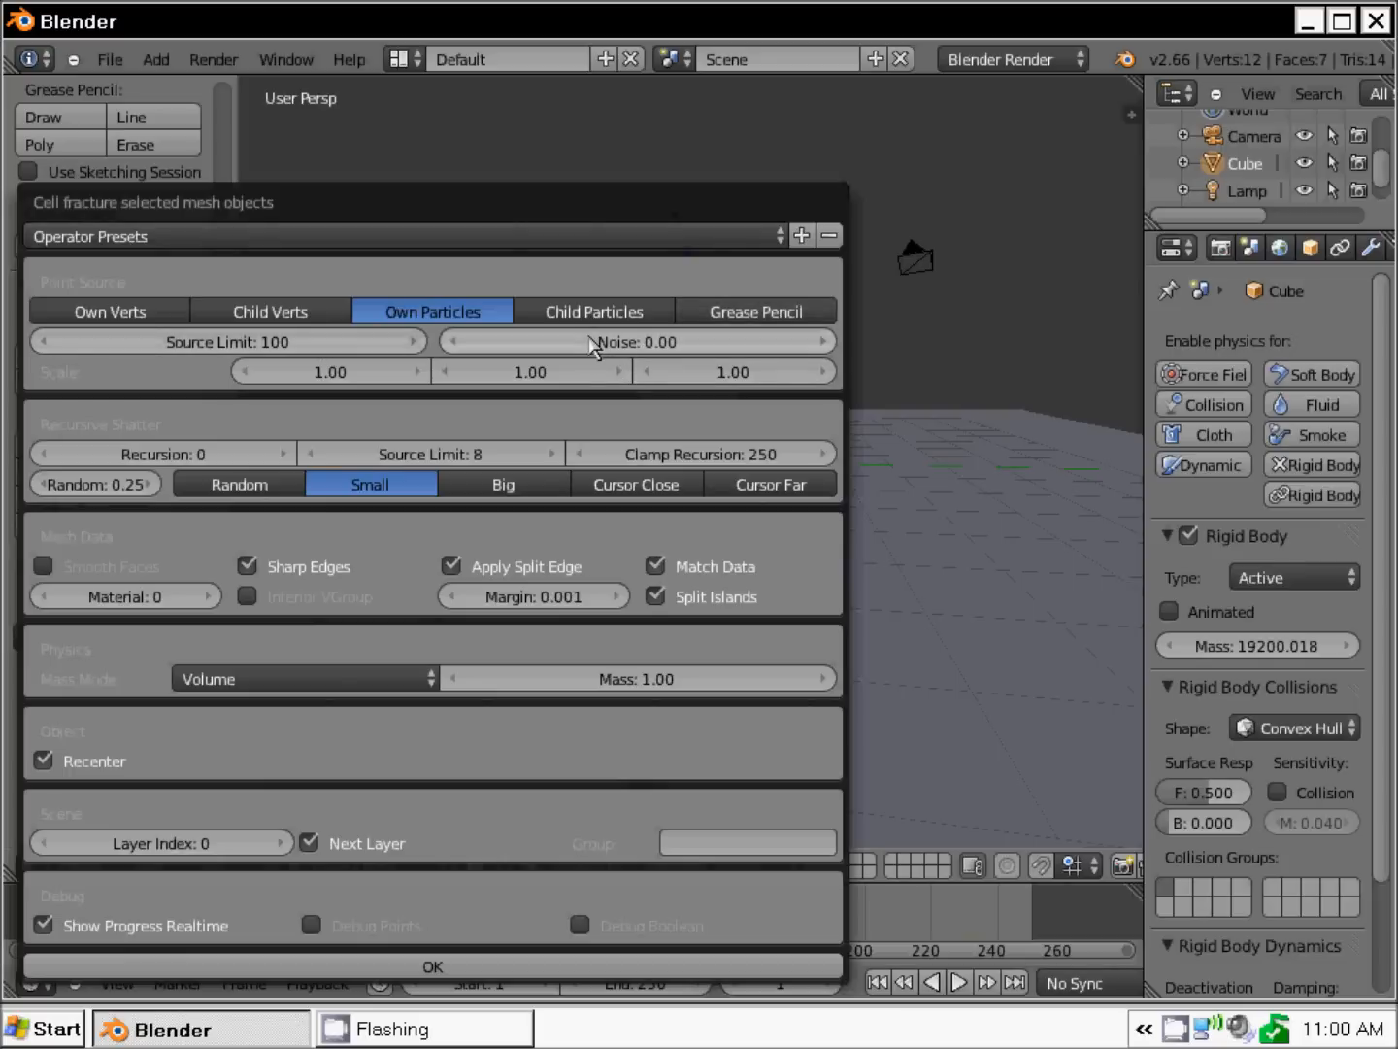
pyautogui.click(657, 345)
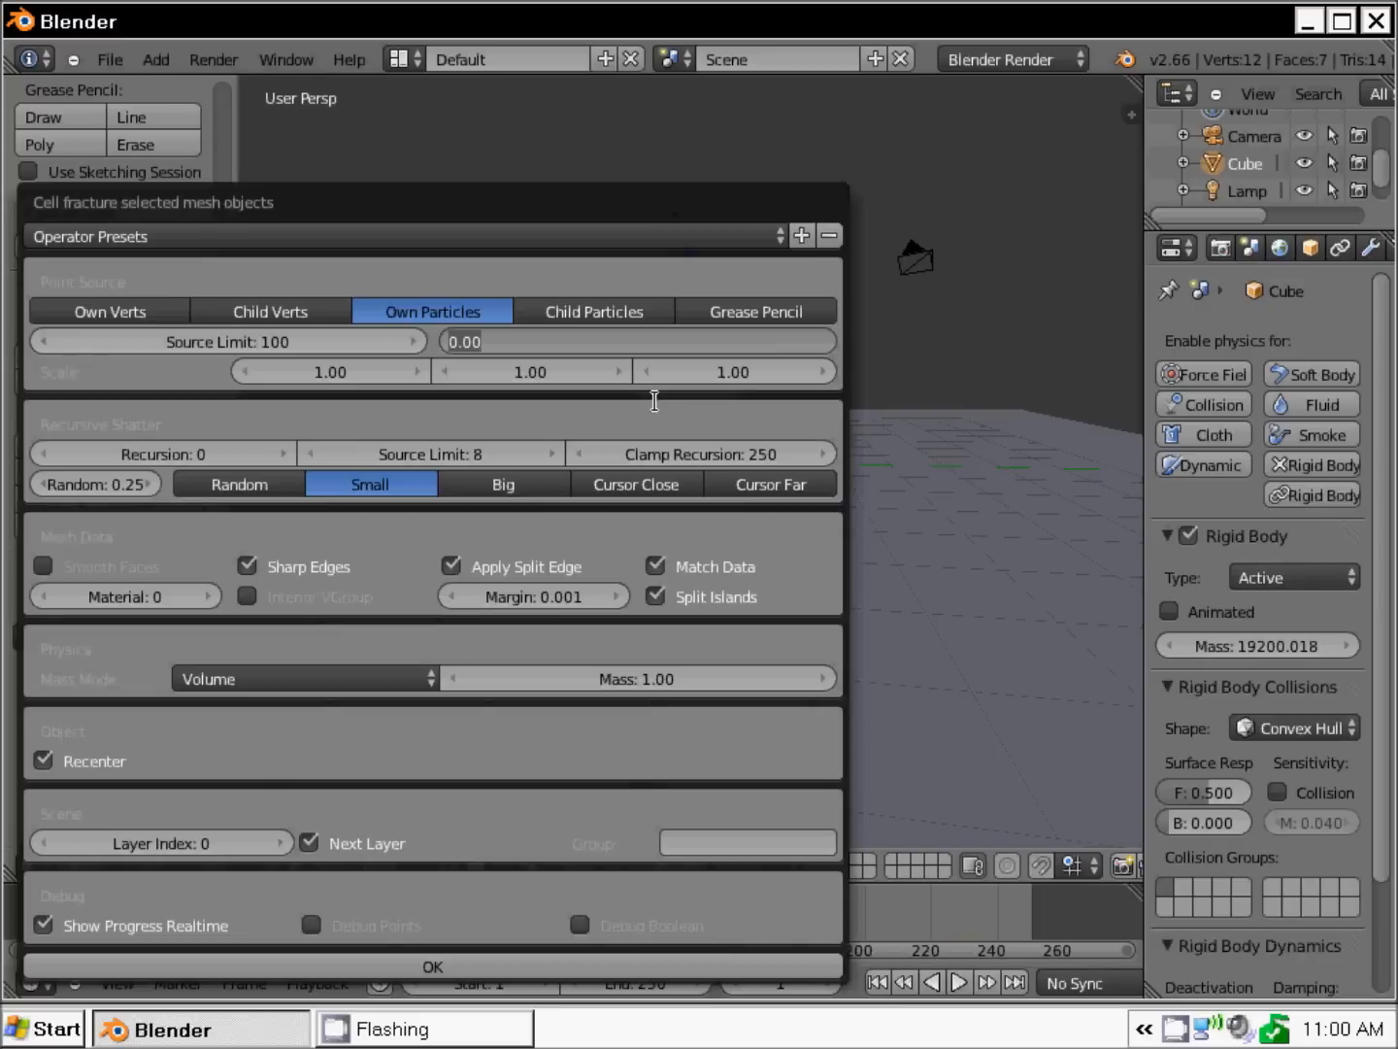
pyautogui.write('.3')
pyautogui.press('Return')
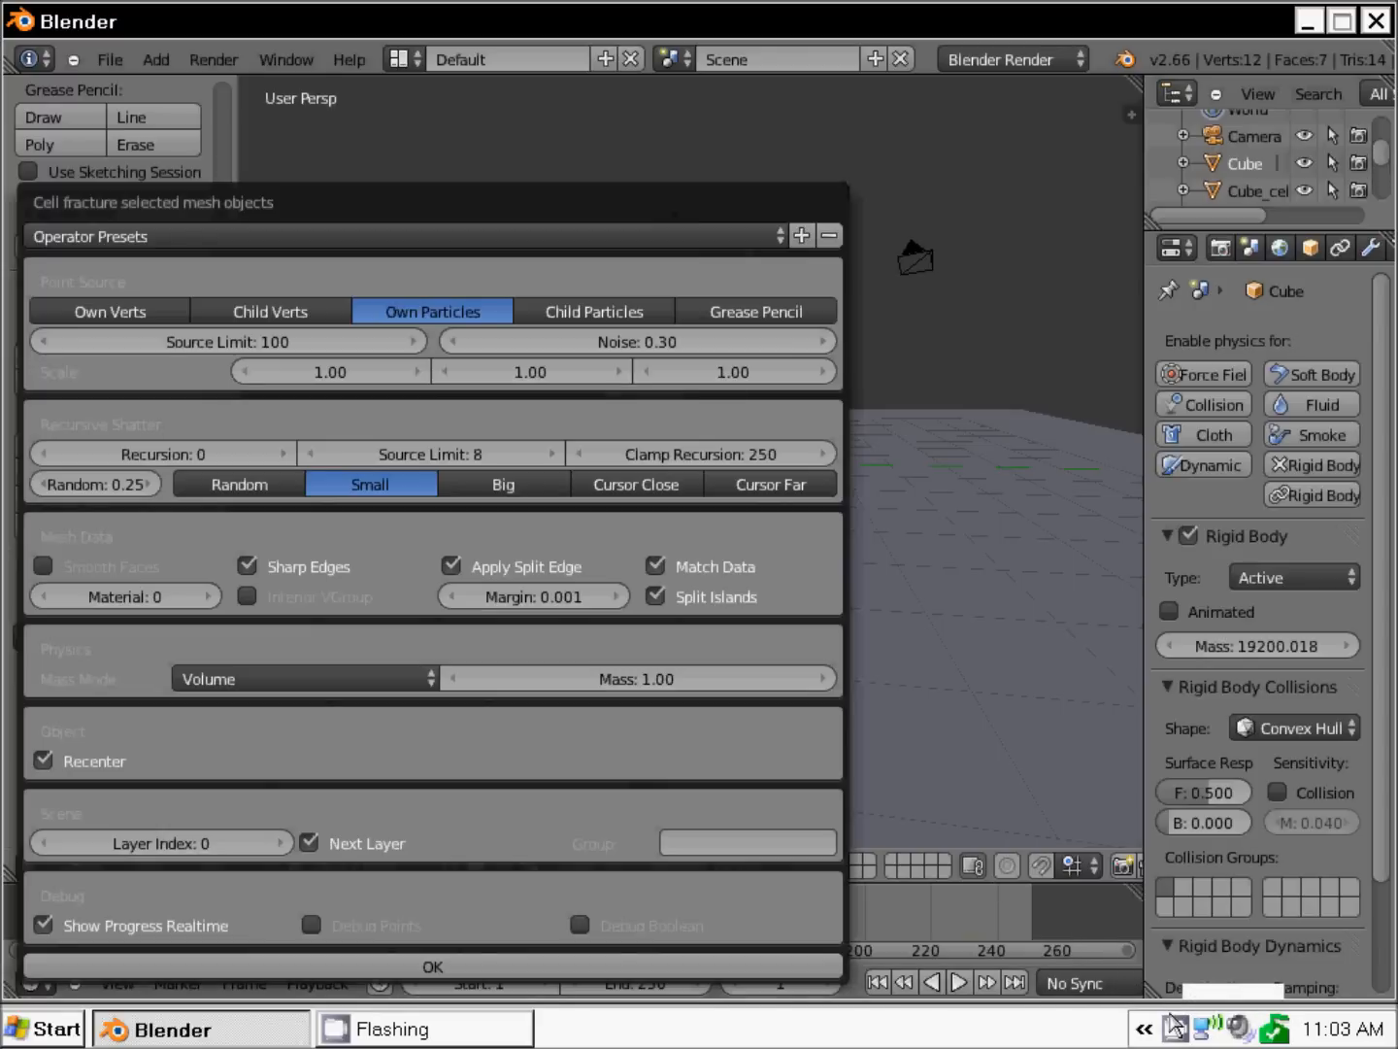
pyautogui.rightClick(1176, 1026)
pyautogui.click(1225, 929)
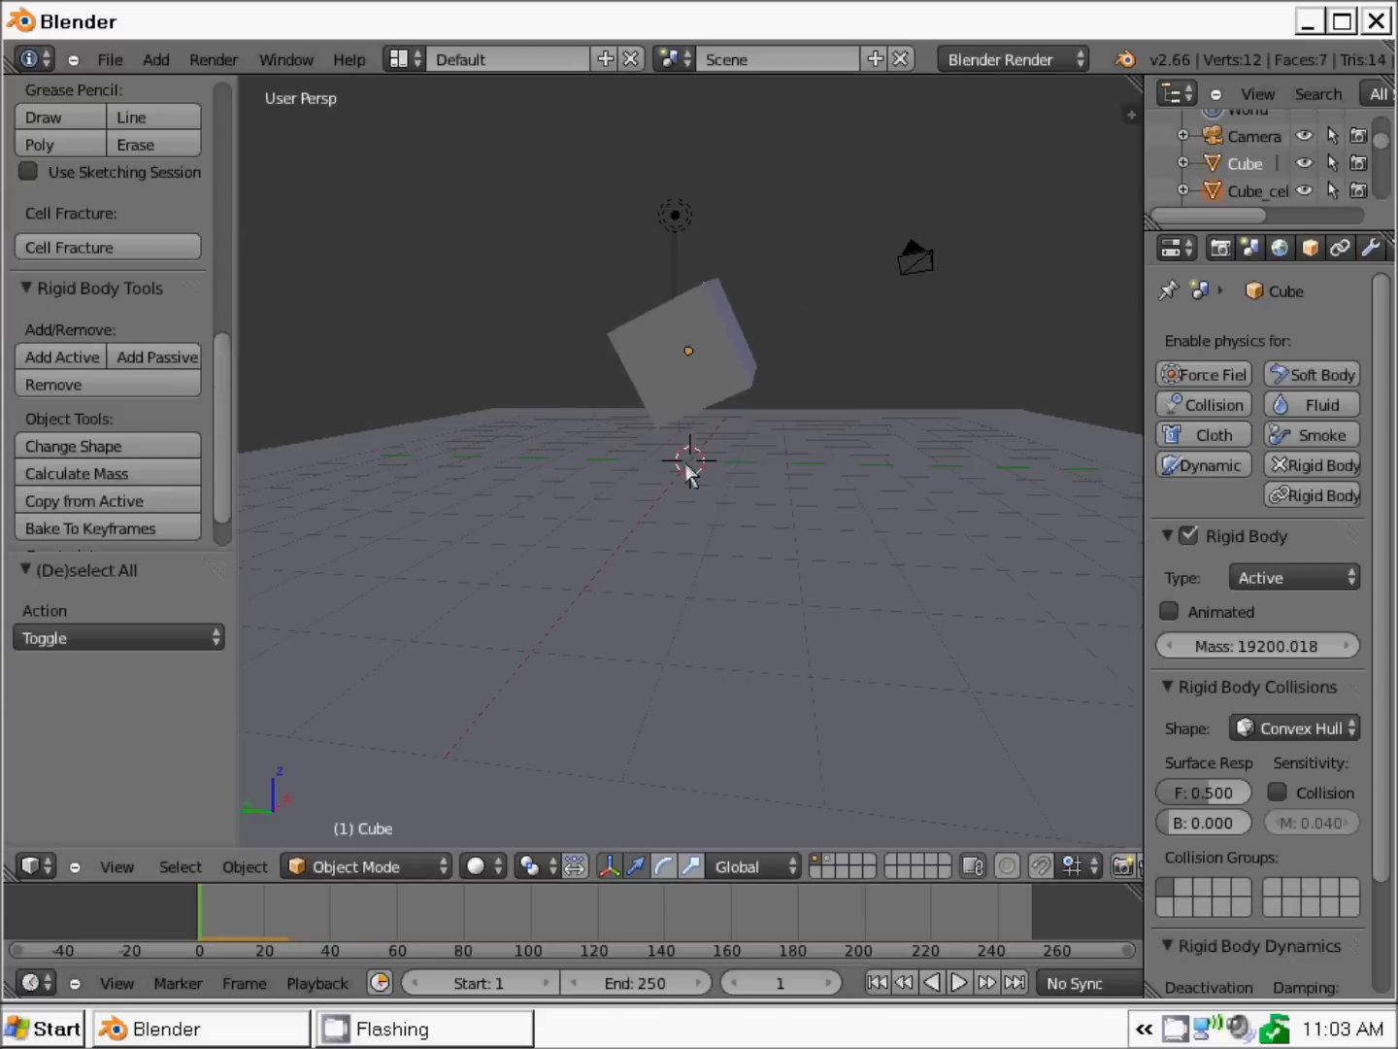
# Show only the second layer, deselect everything and display the fractured cube pieces in wireframe
pyautogui.moveTo(632, 420); pyautogui.dragTo(712, 520, button='middle')
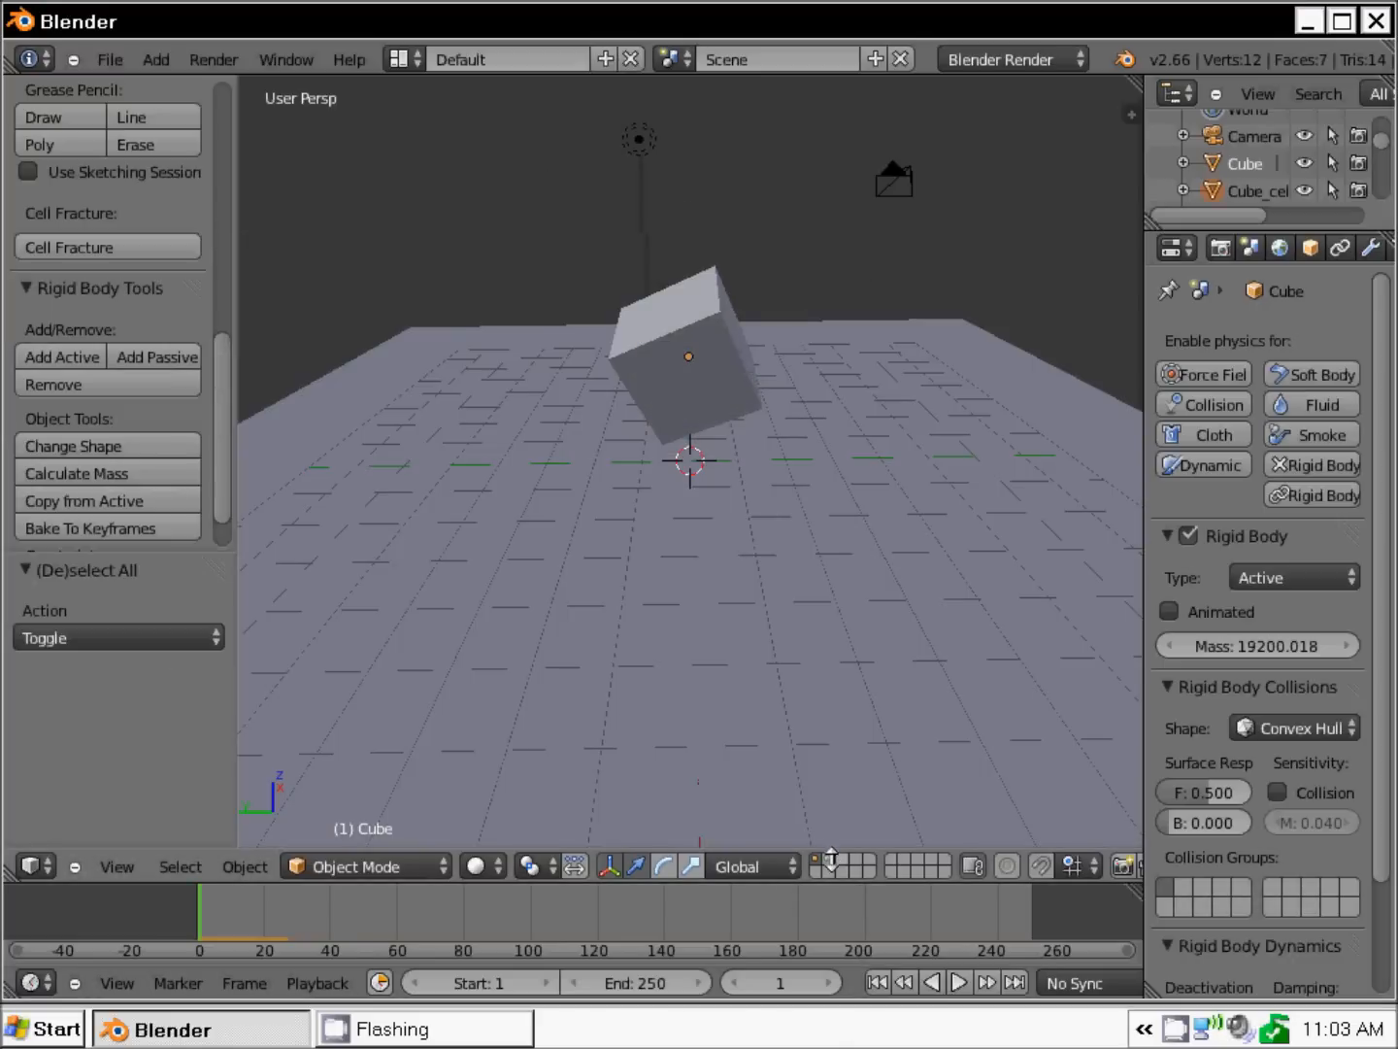
pyautogui.press('2')
pyautogui.moveTo(636, 400); pyautogui.dragTo(641, 391, button='middle')
pyautogui.press('z')
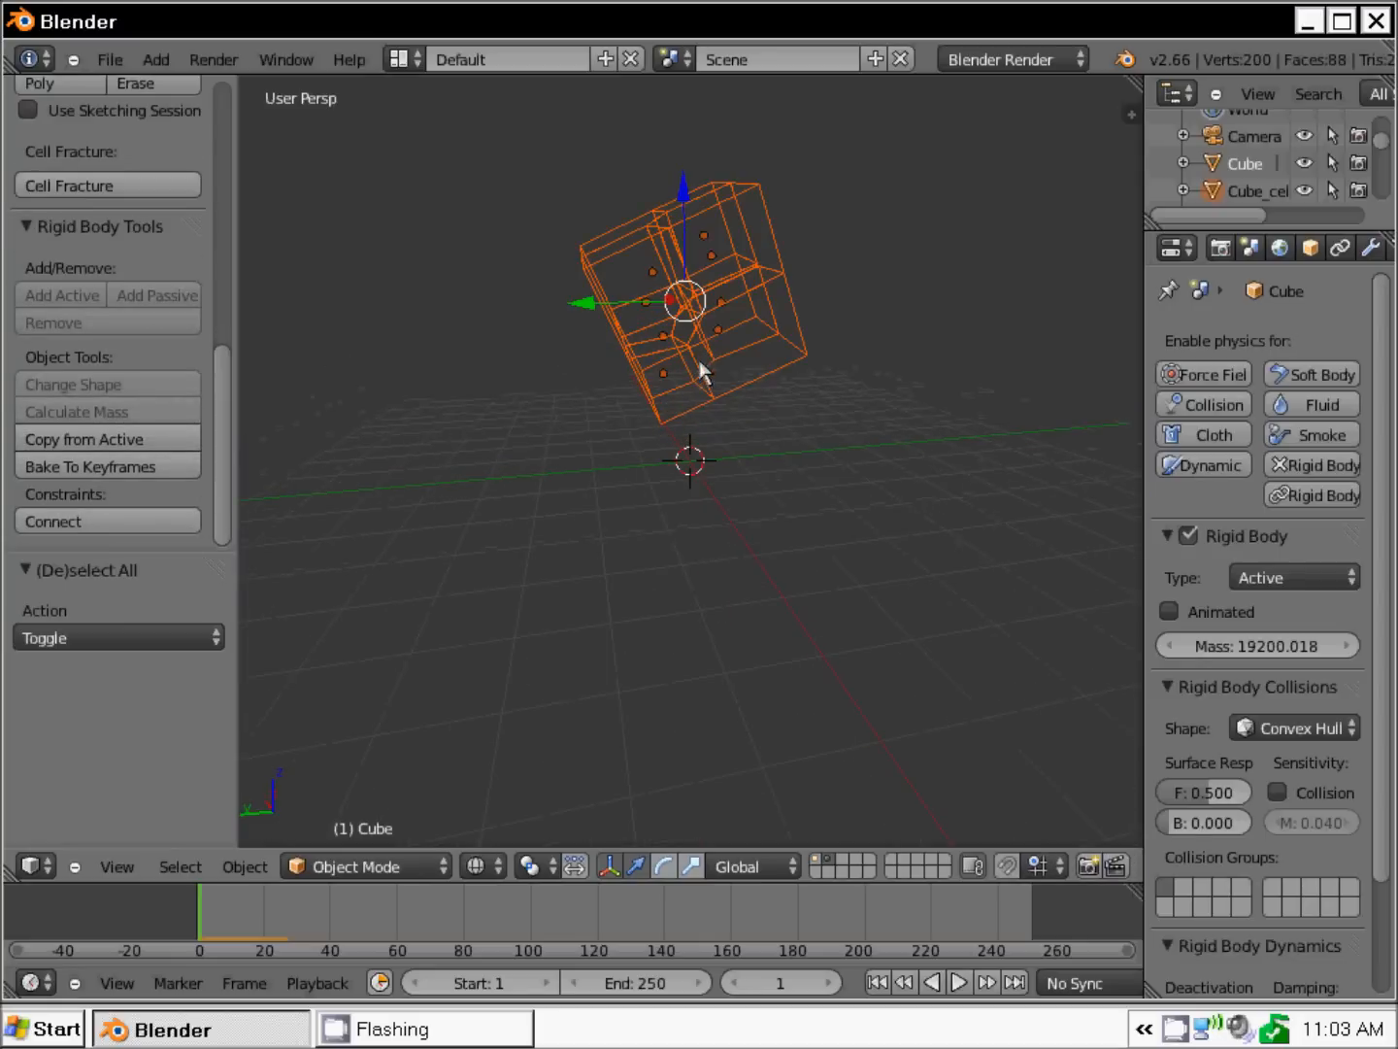
pyautogui.press('a')
pyautogui.moveTo(700, 374)
pyautogui.mouseDown(button='middle')
pyautogui.moveTo(540, 415)
pyautogui.moveTo(773, 354)
pyautogui.moveTo(855, 307)
pyautogui.moveTo(690, 309)
pyautogui.moveTo(630, 388)
pyautogui.moveTo(682, 378)
pyautogui.moveTo(695, 351)
pyautogui.moveTo(755, 394)
pyautogui.moveTo(752, 339)
pyautogui.moveTo(718, 315)
pyautogui.moveTo(648, 324)
pyautogui.moveTo(699, 328)
pyautogui.moveTo(730, 309)
pyautogui.mouseUp(button='middle')
pyautogui.press('z')
pyautogui.press('z')
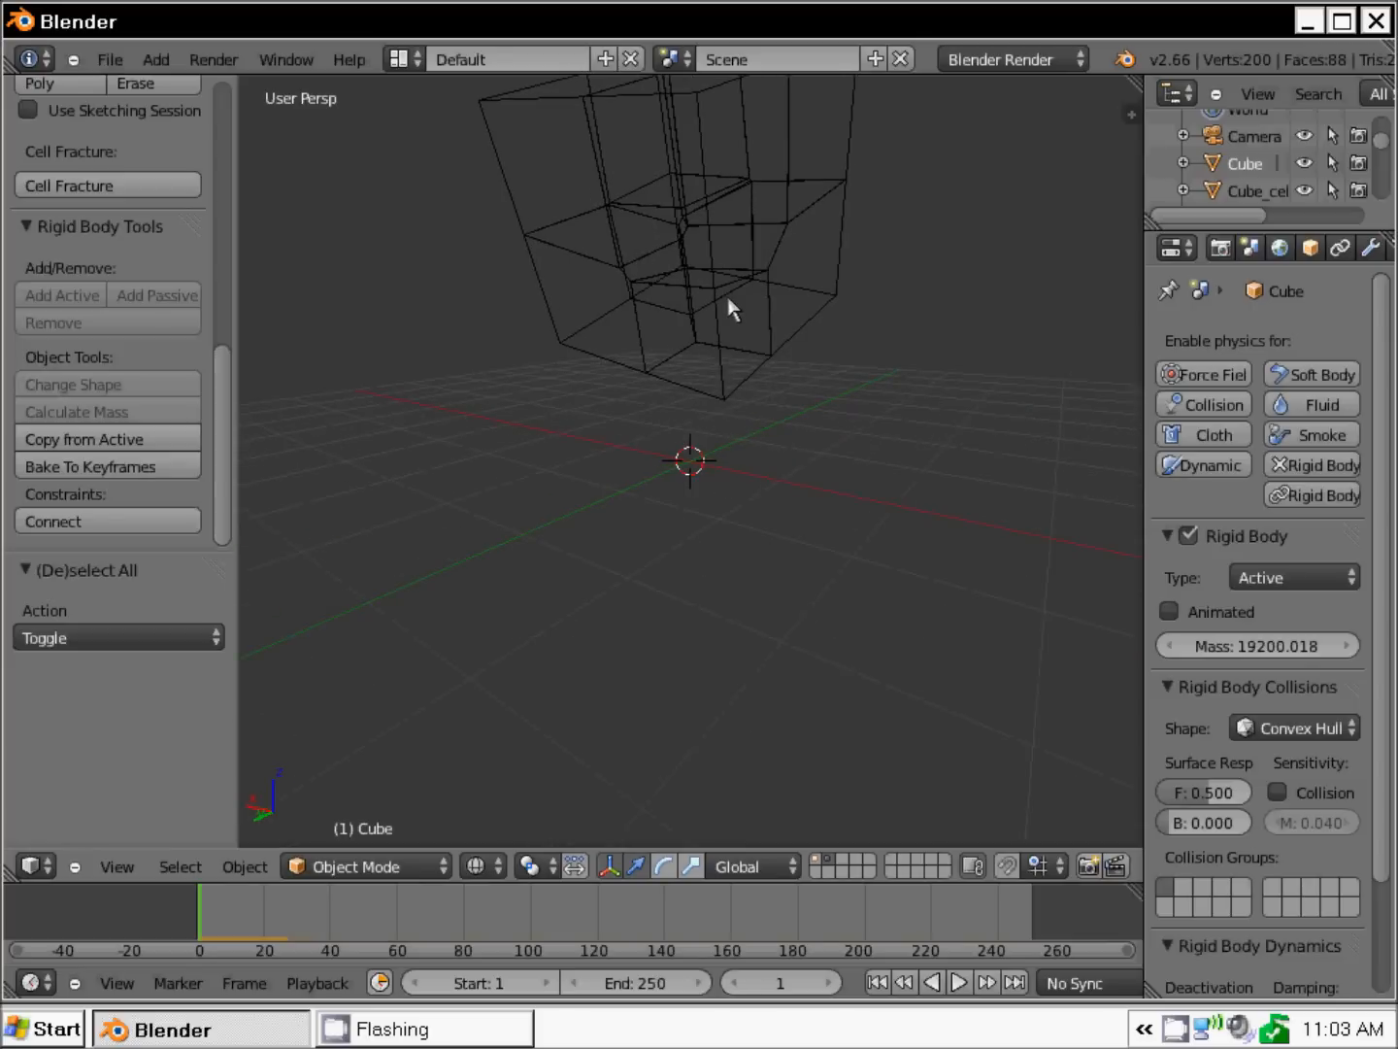
# Select individual fragments and try moving one of the lower pieces to check that it is separate, leaving everything deselected
pyautogui.rightClick(687, 336)
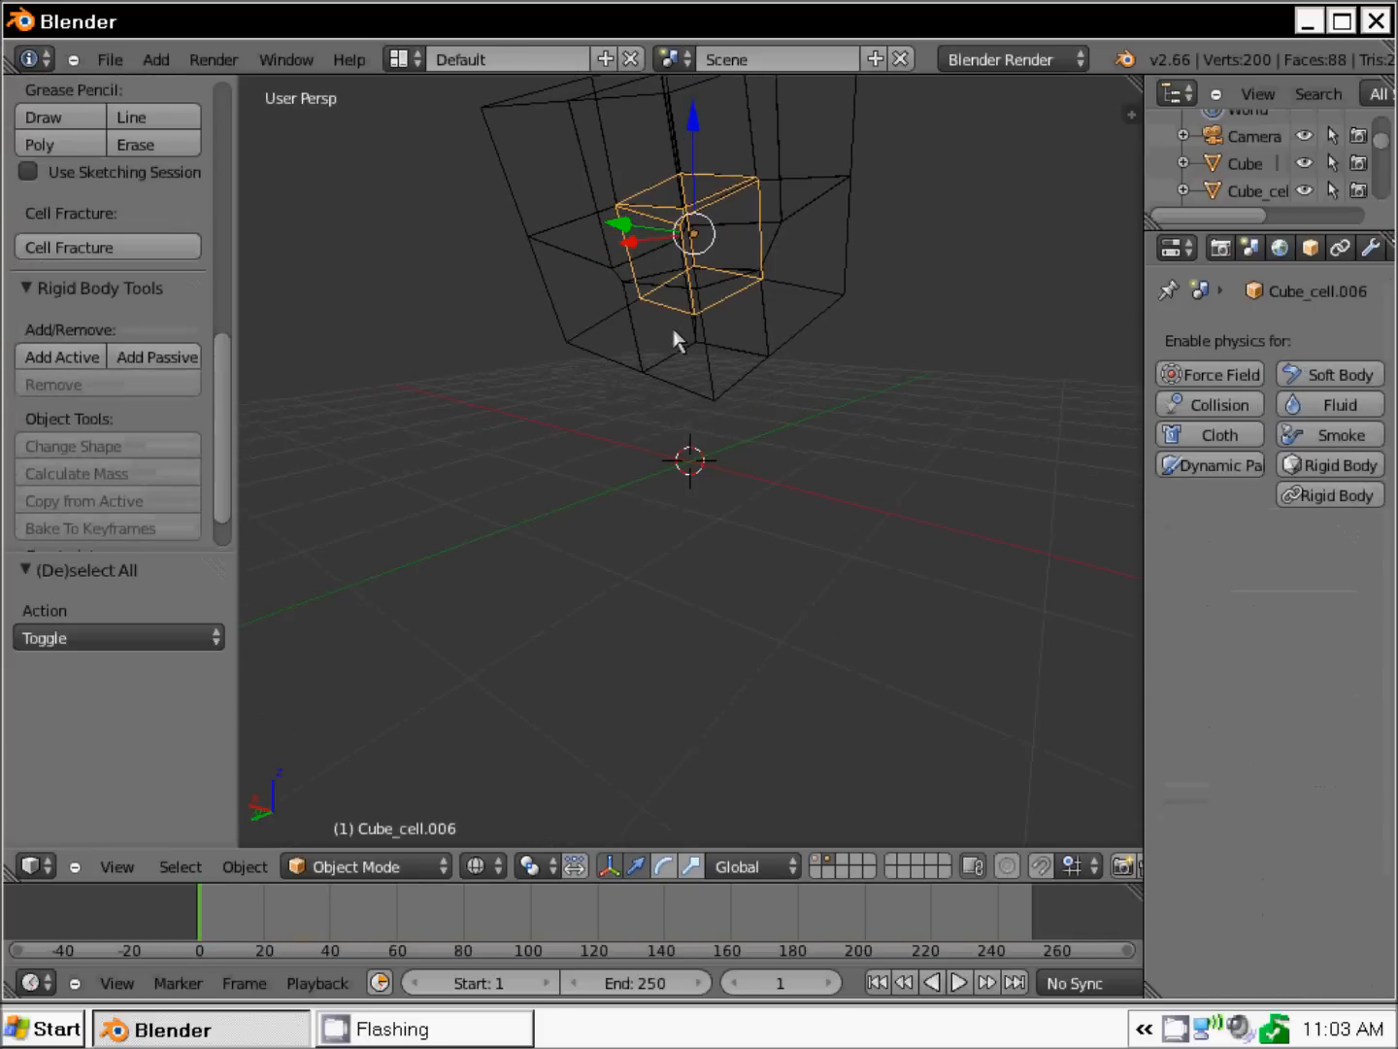
pyautogui.moveTo(738, 355); pyautogui.dragTo(659, 303, button='middle')
pyautogui.moveTo(558, 318); pyautogui.dragTo(628, 347, button='middle')
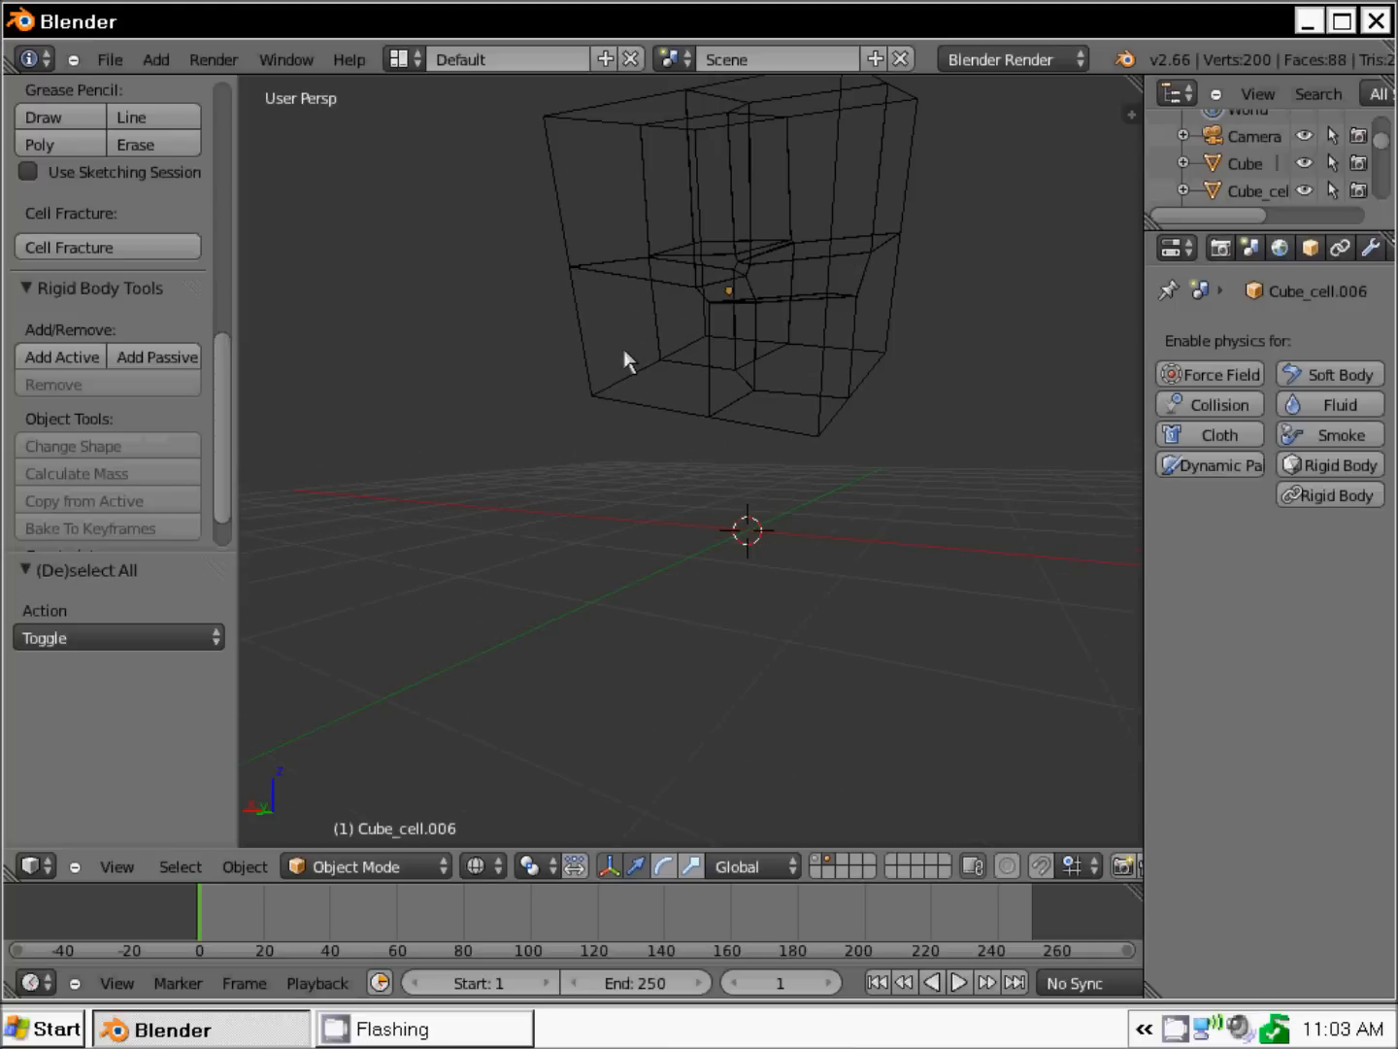
pyautogui.rightClick(631, 438)
pyautogui.press('g')
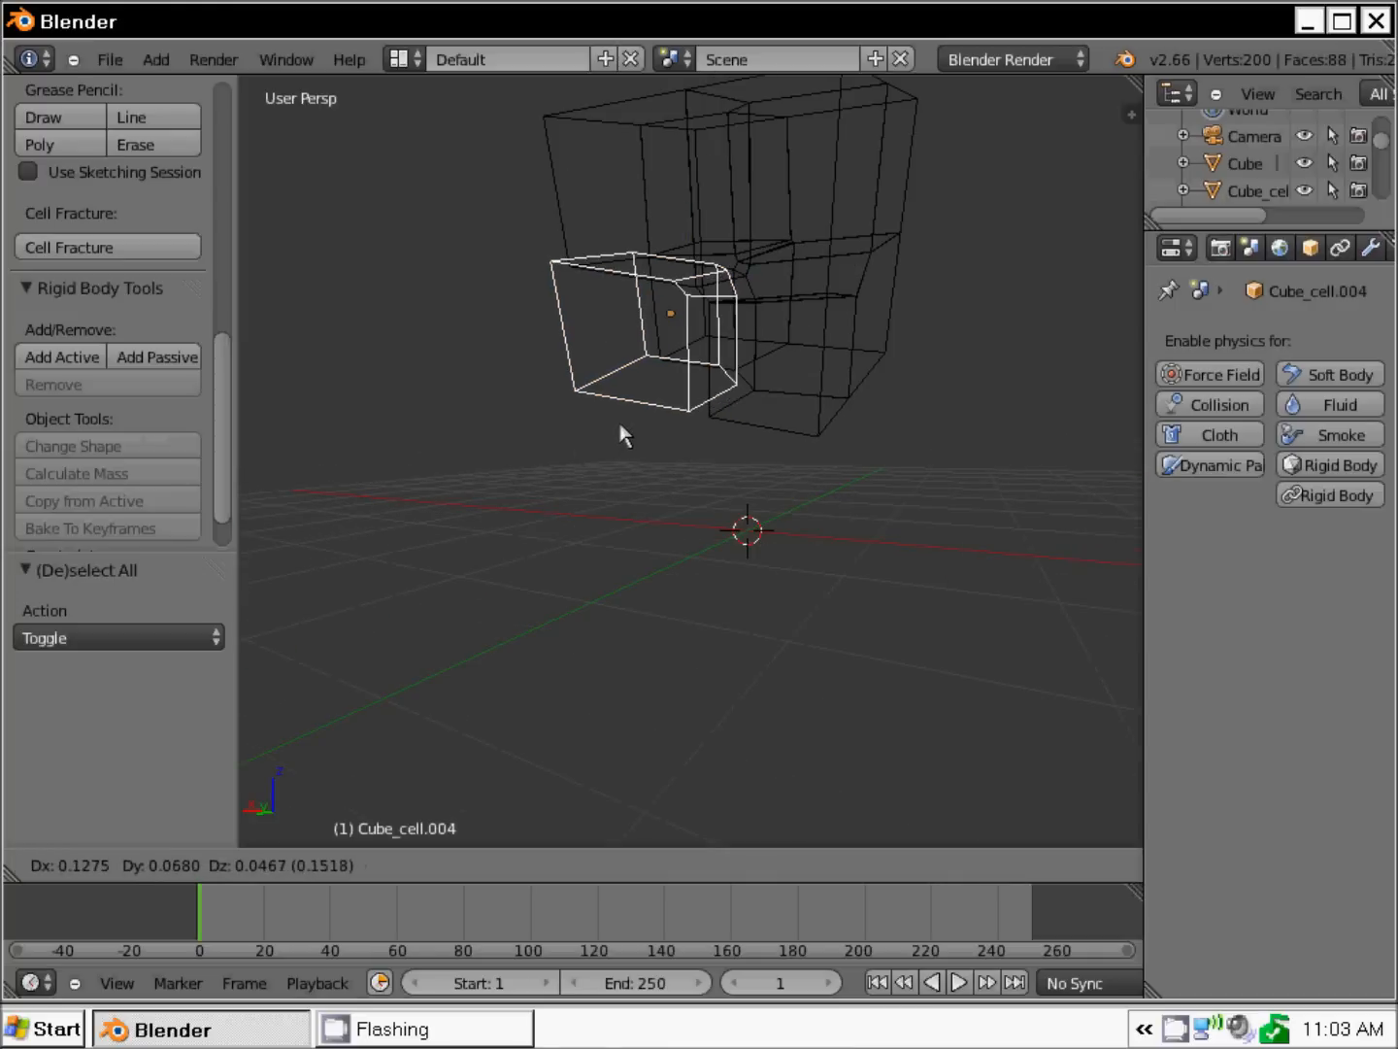
pyautogui.rightClick(596, 420)
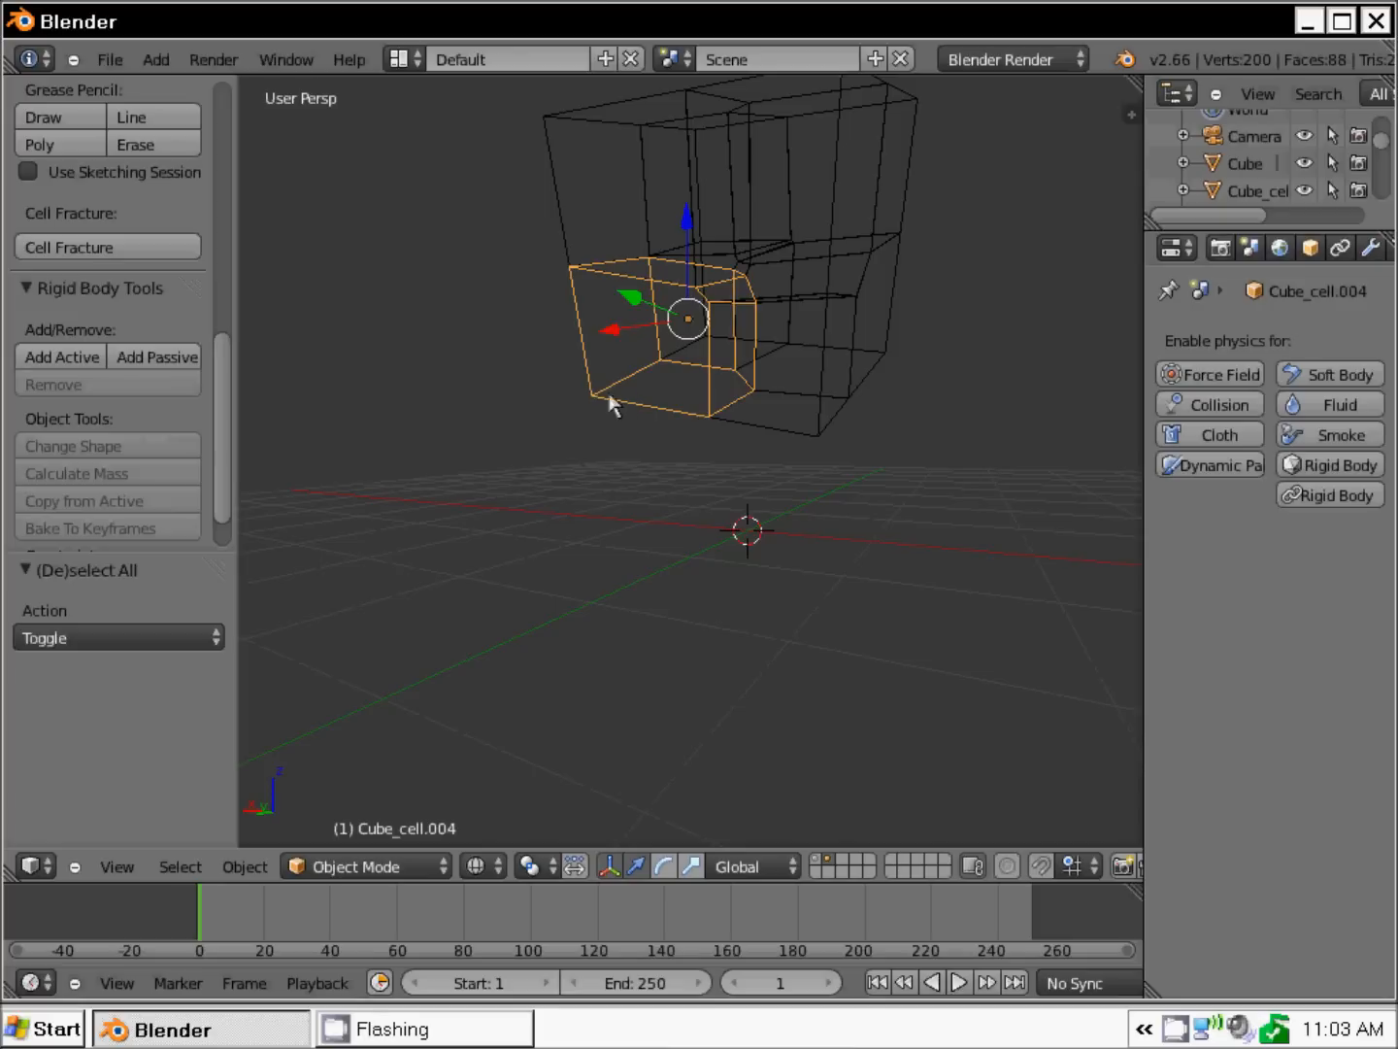
pyautogui.press('a')
pyautogui.scroll(-4, 714, 637)
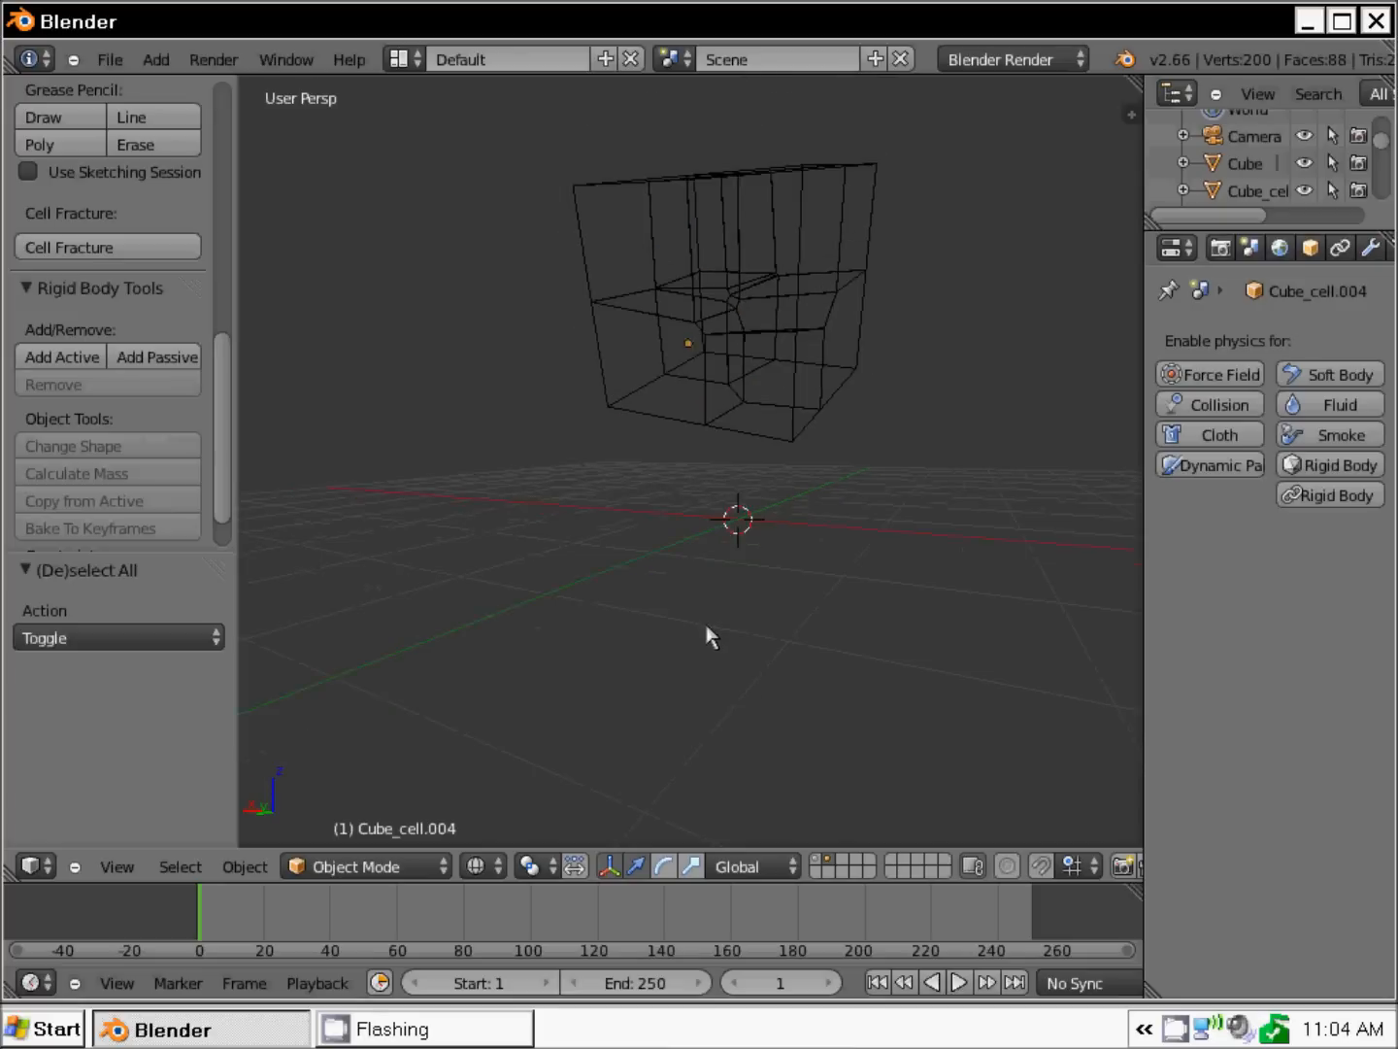
# Return to the first layer and delete the original unfractured cube
pyautogui.click(818, 834)
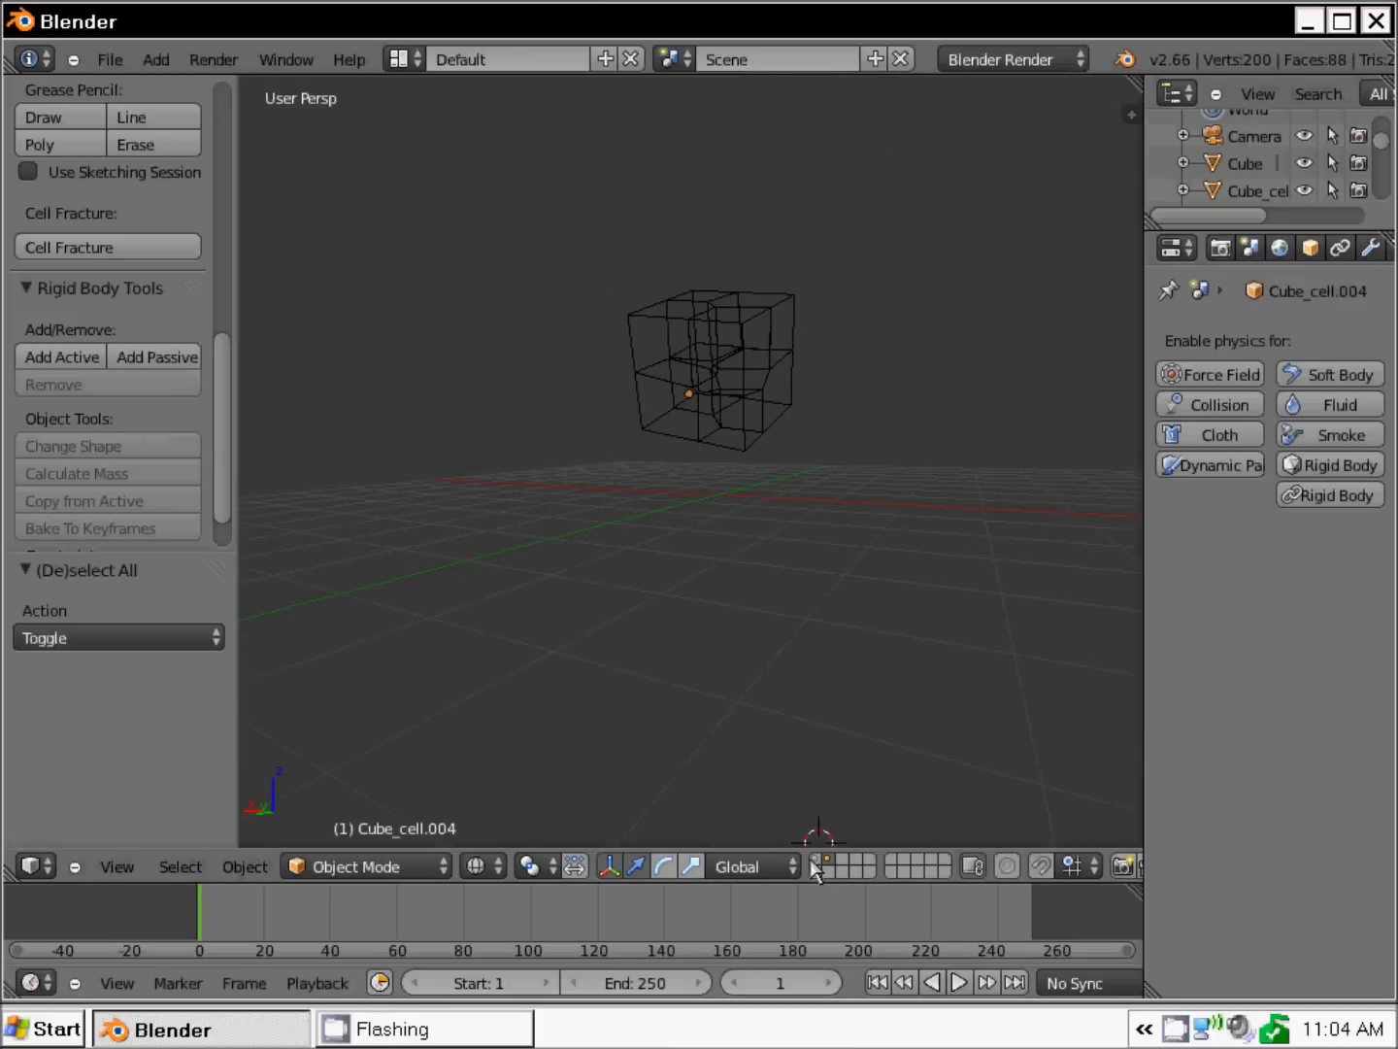
pyautogui.click(816, 861)
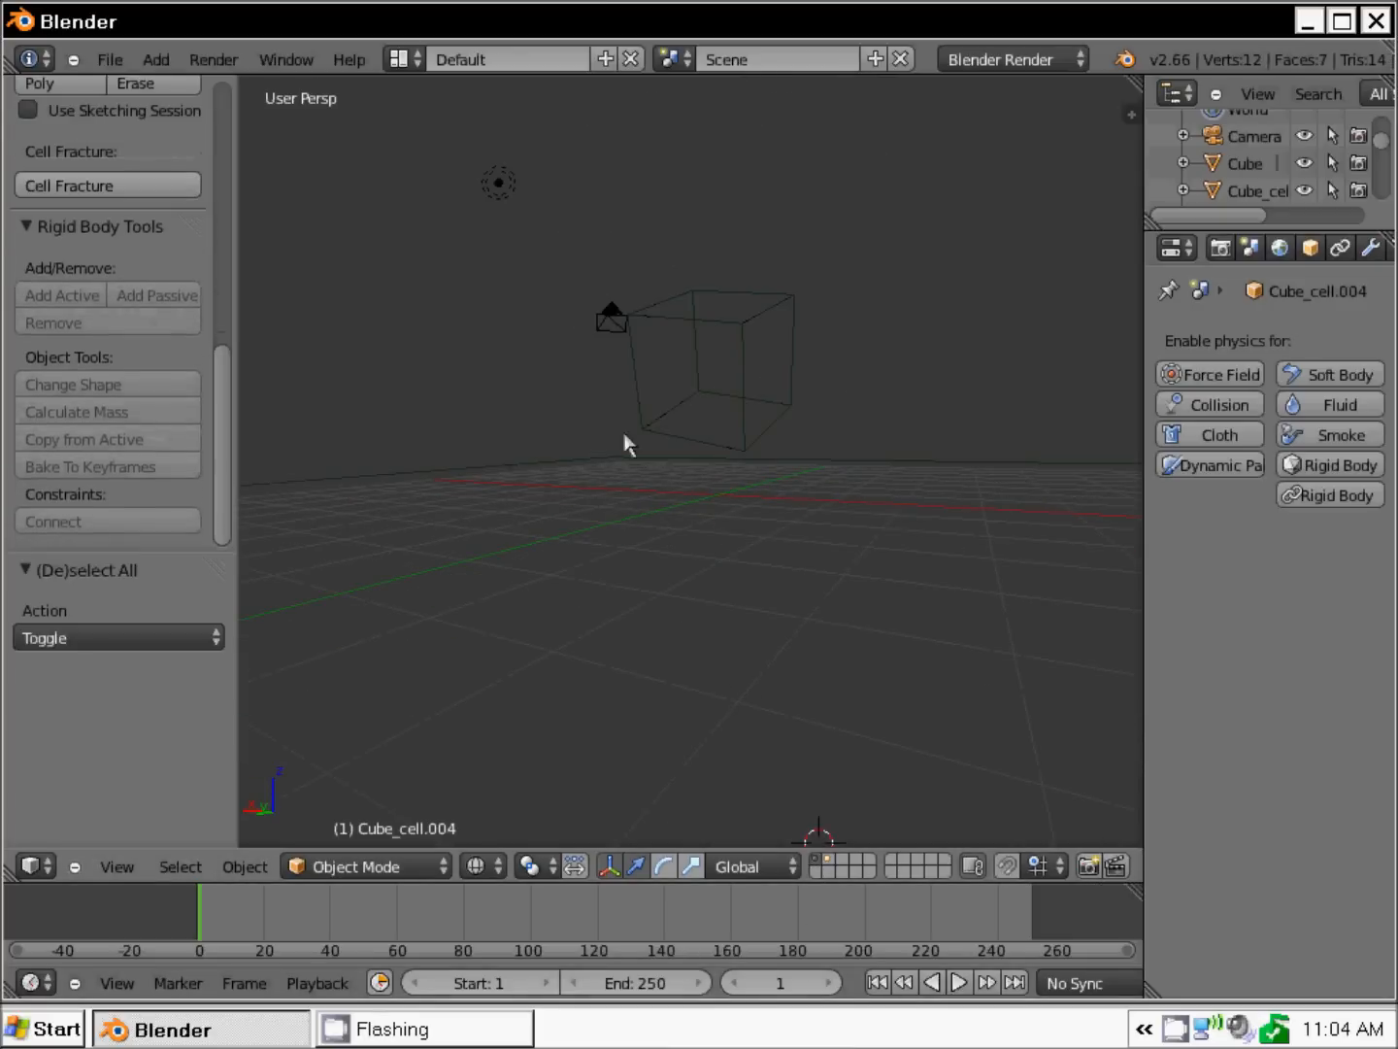
pyautogui.rightClick(720, 419)
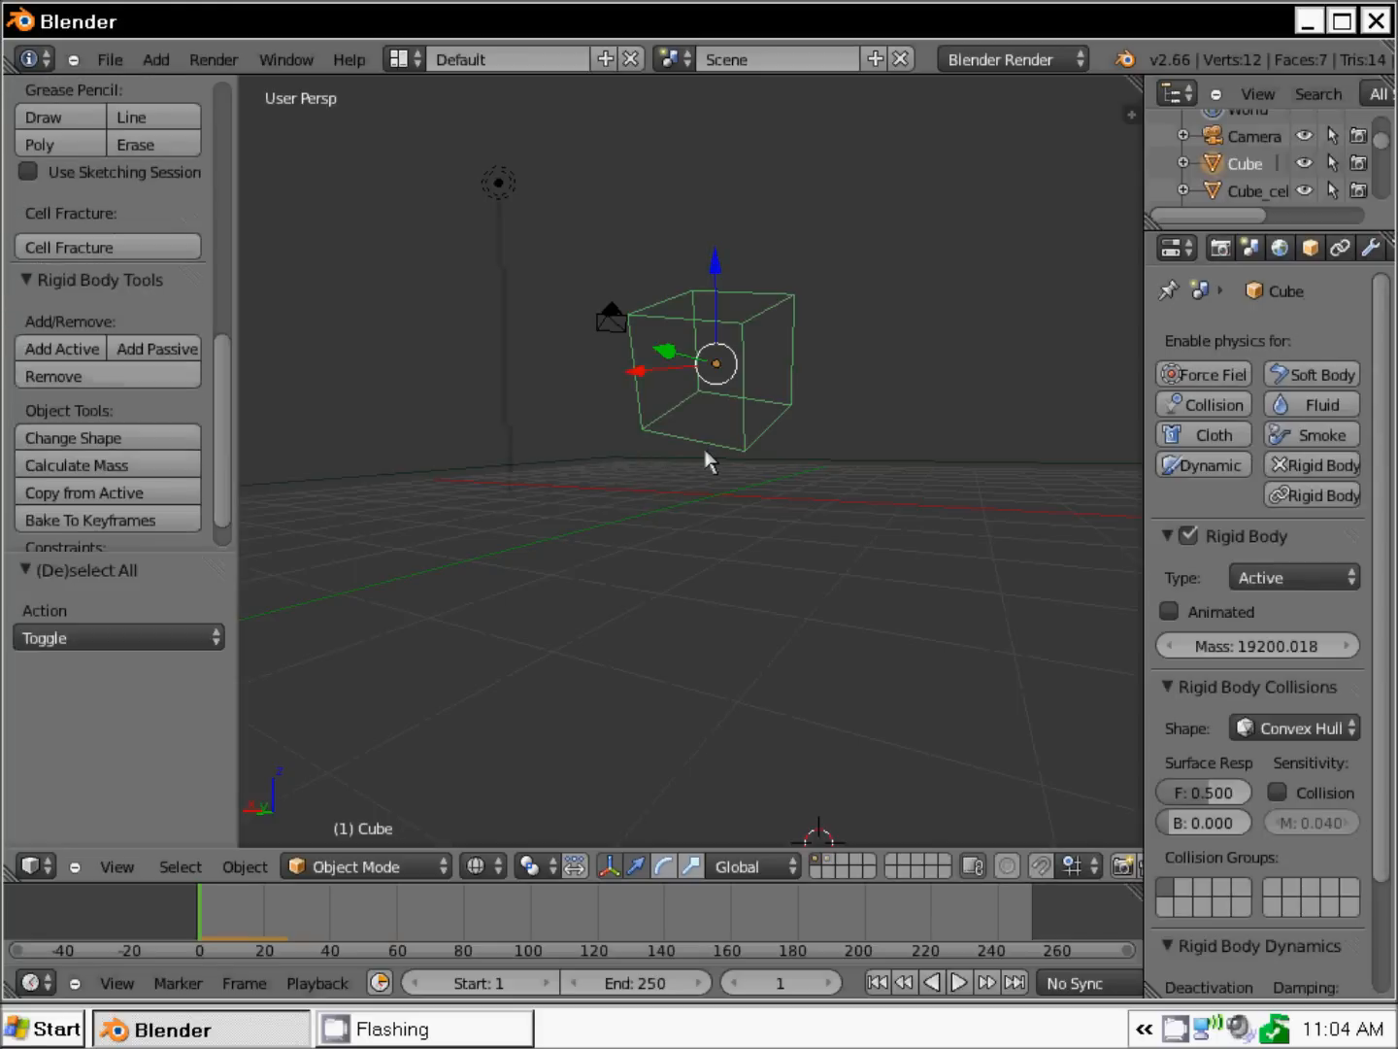
pyautogui.press('g')
pyautogui.press('z')
pyautogui.click(697, 467)
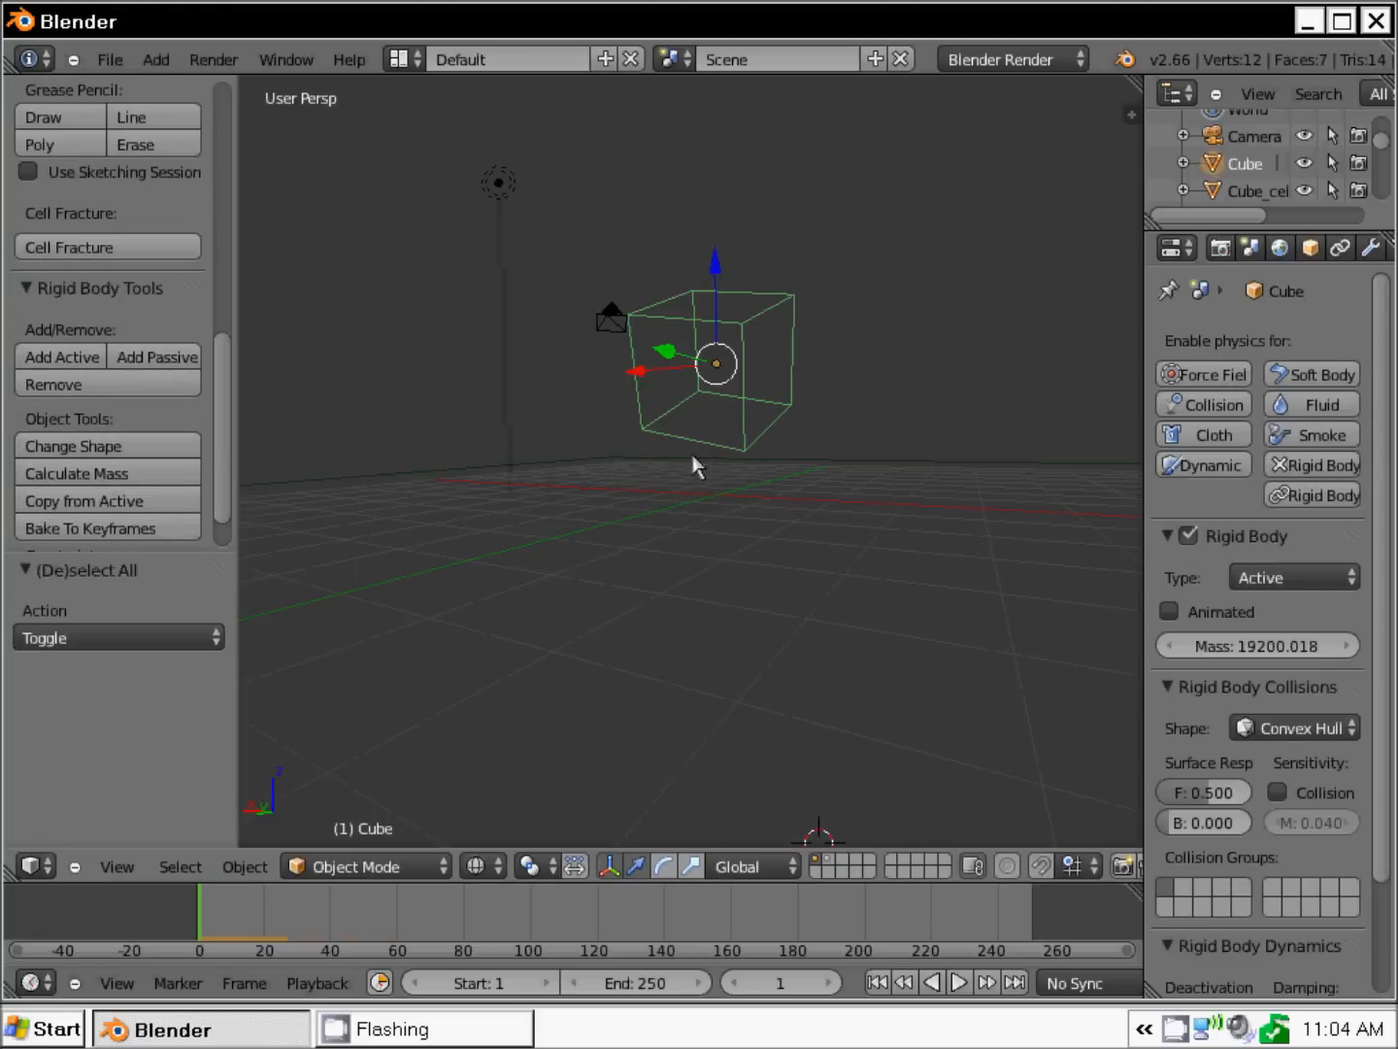
pyautogui.press('x')
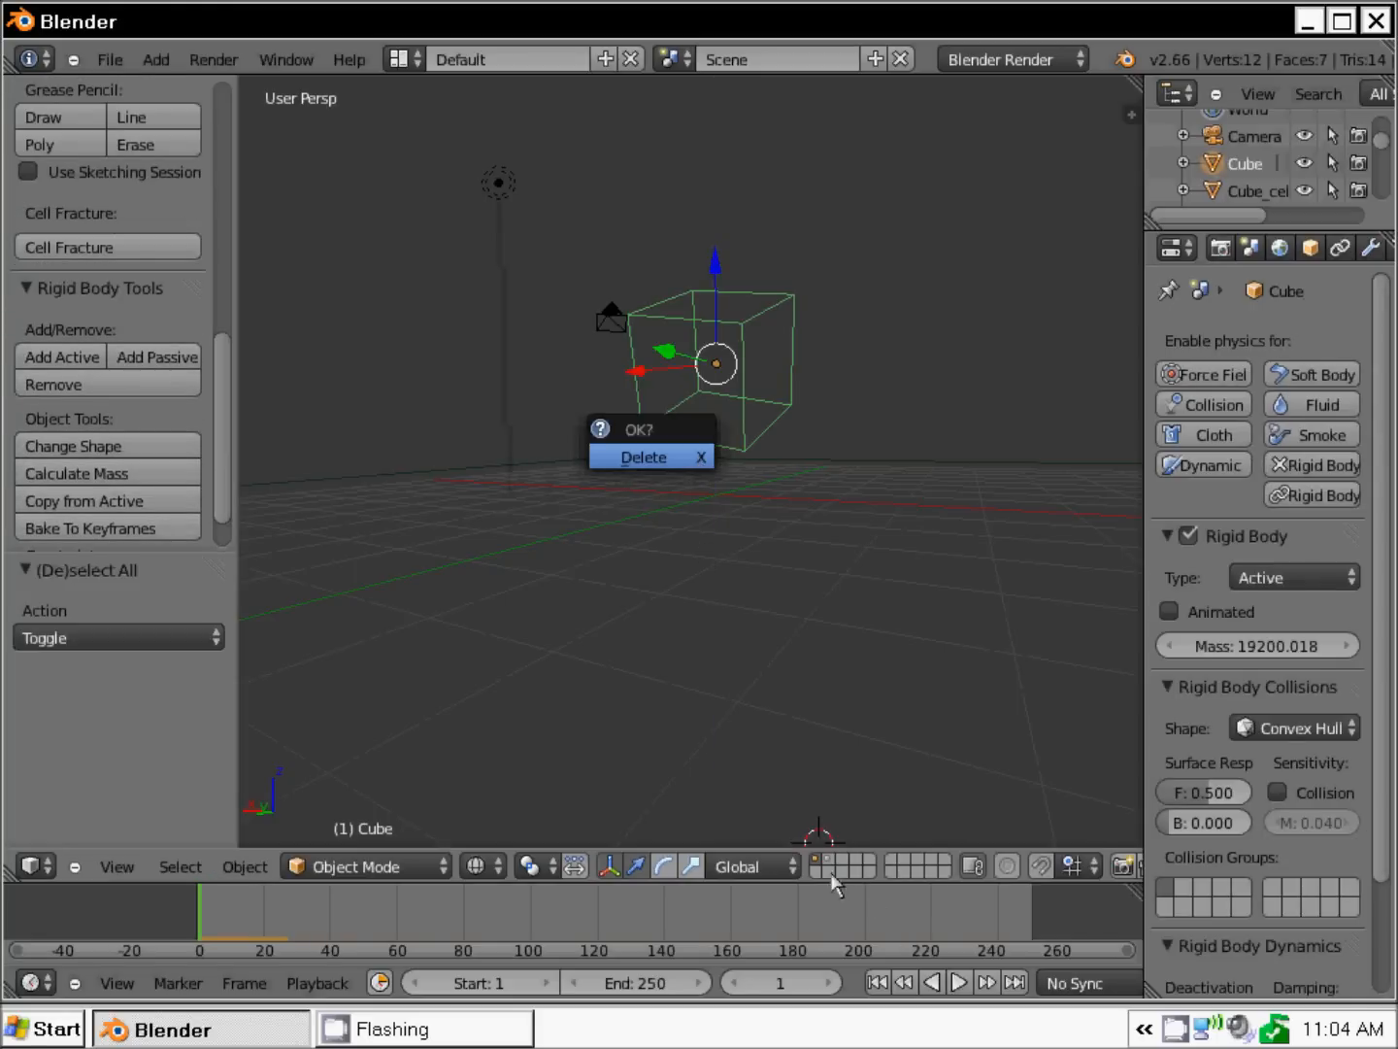
pyautogui.press('Return')
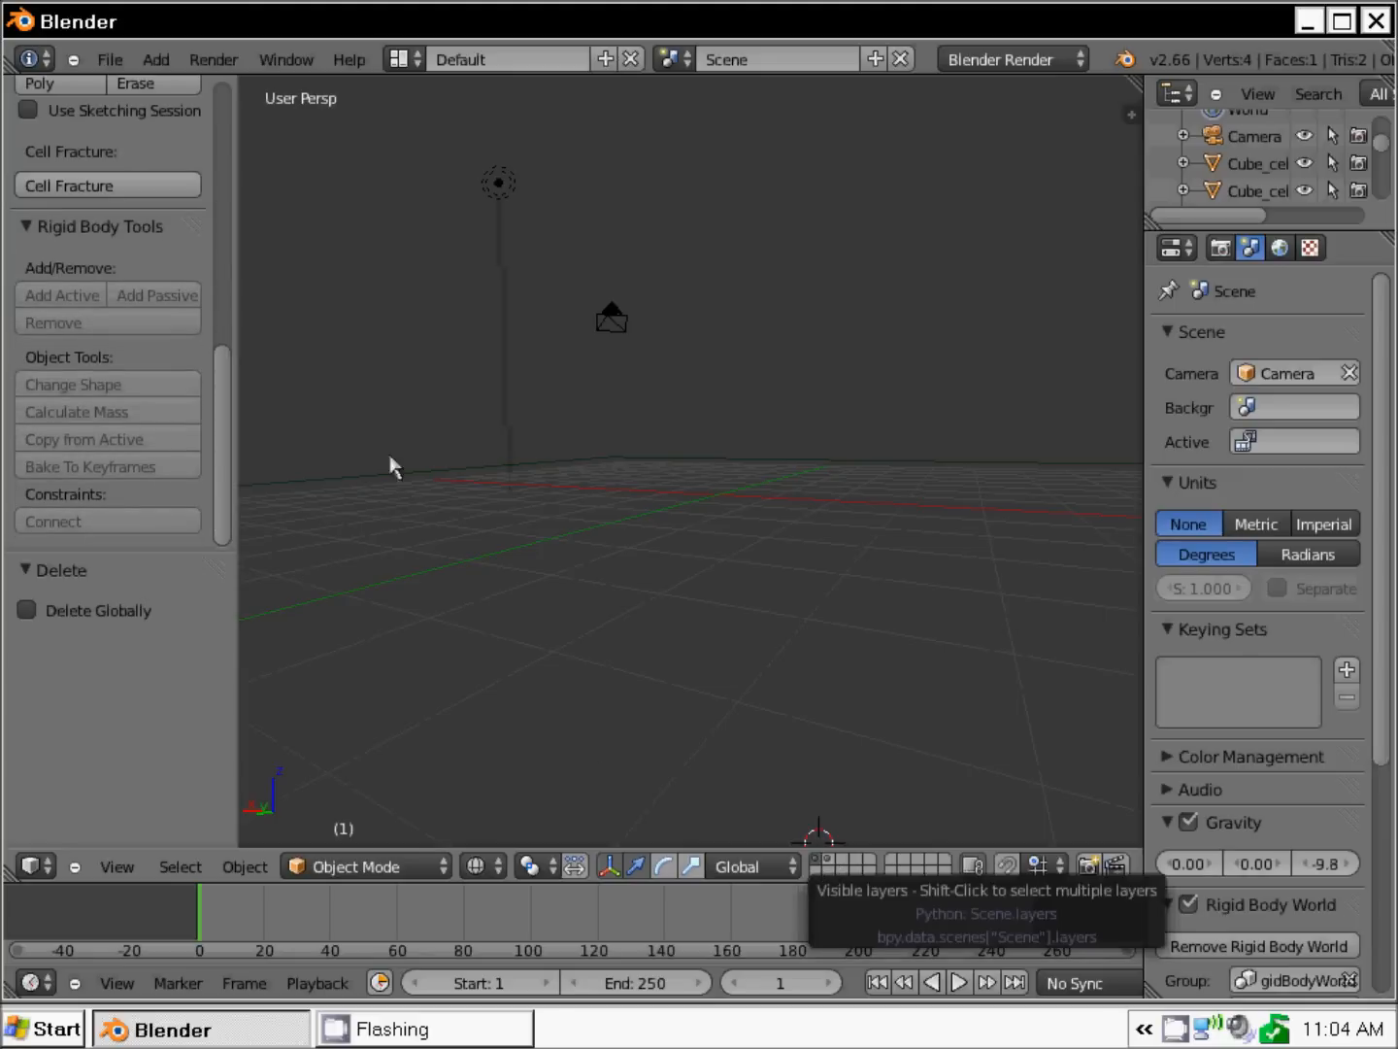
# Show the second layer, select all cube fragments with one as the active object, and add them as active rigid bodies
pyautogui.press('2')
pyautogui.press('b')
pyautogui.moveTo(535, 210); pyautogui.dragTo(887, 503)
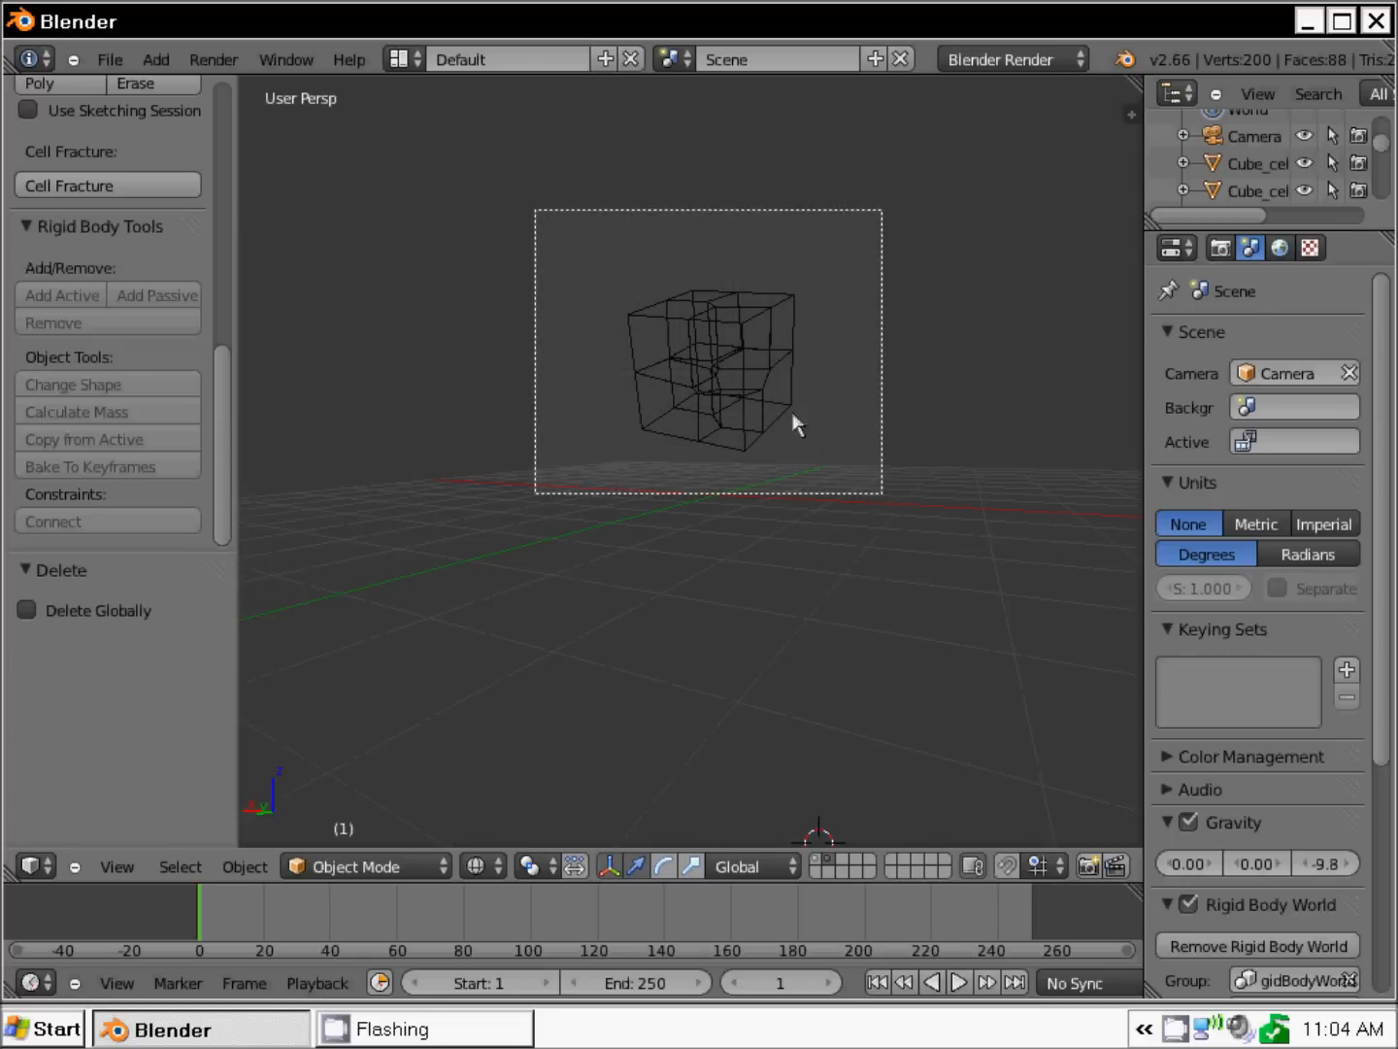
pyautogui.keyDown('shift'); pyautogui.click(636, 321); pyautogui.keyUp('shift')
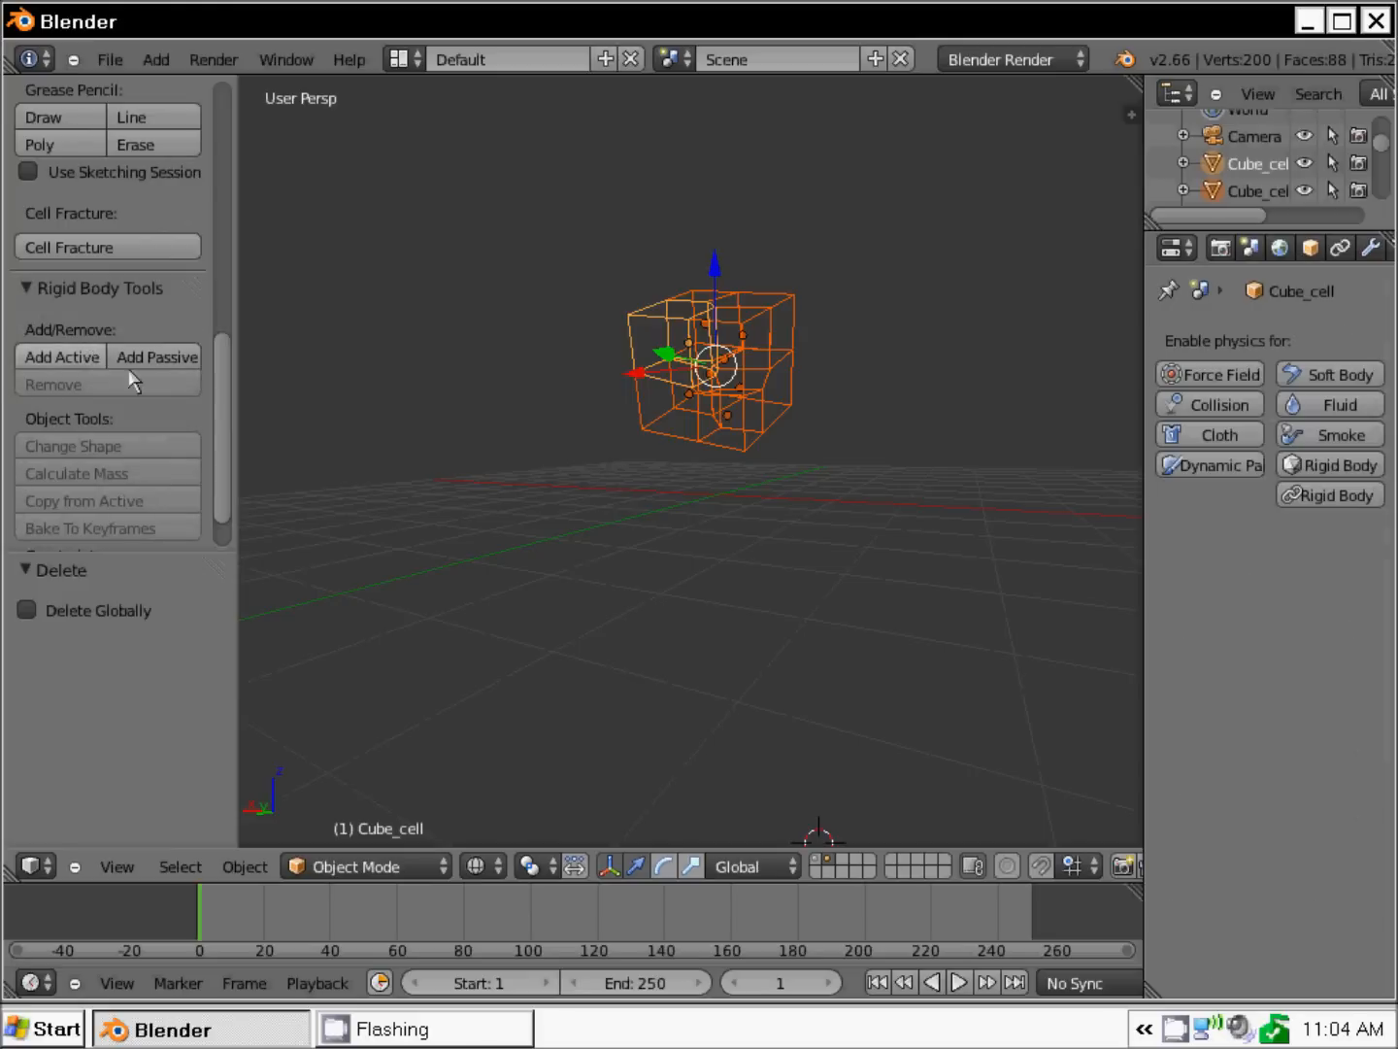
pyautogui.click(58, 366)
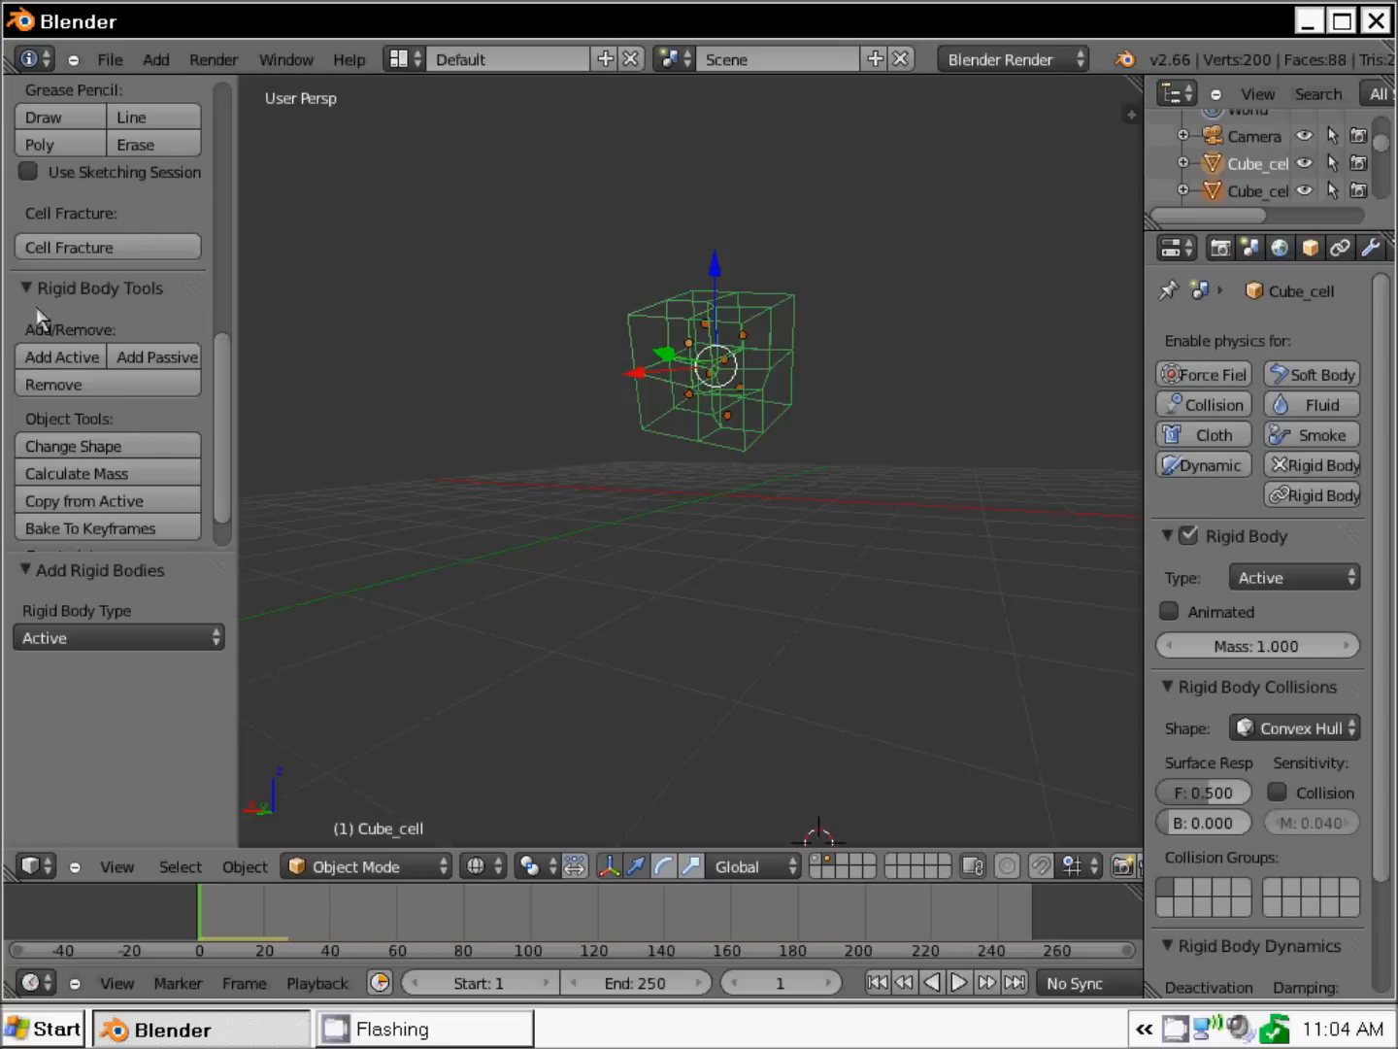
# Calculate the mass of all selected cube fragments with the Brick (Common) material preset
pyautogui.click(85, 476)
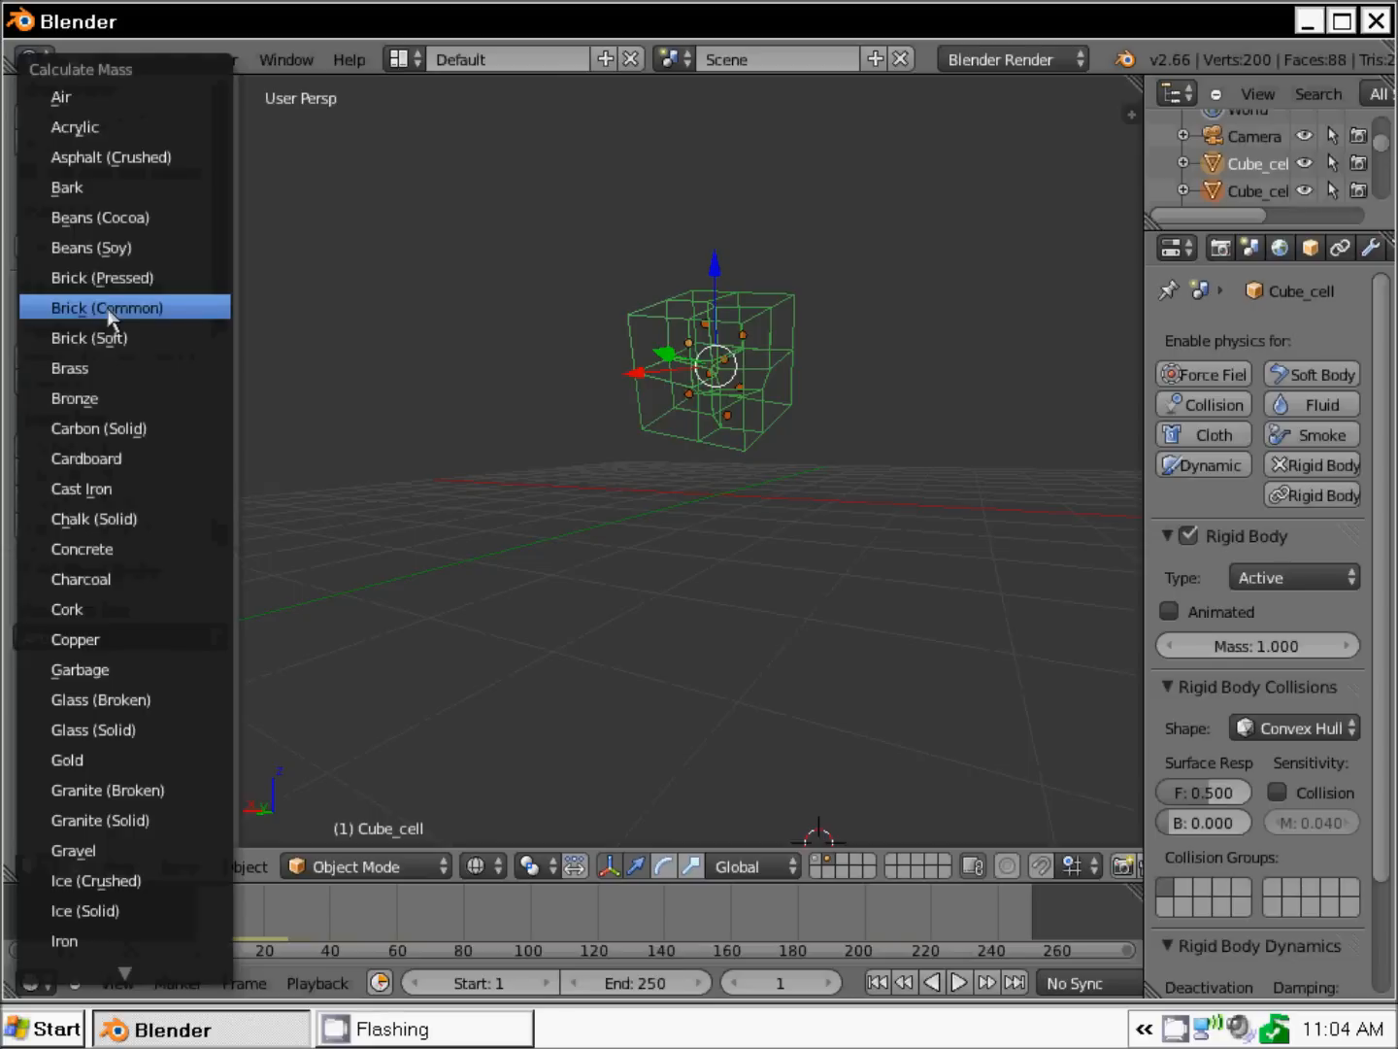
pyautogui.click(108, 310)
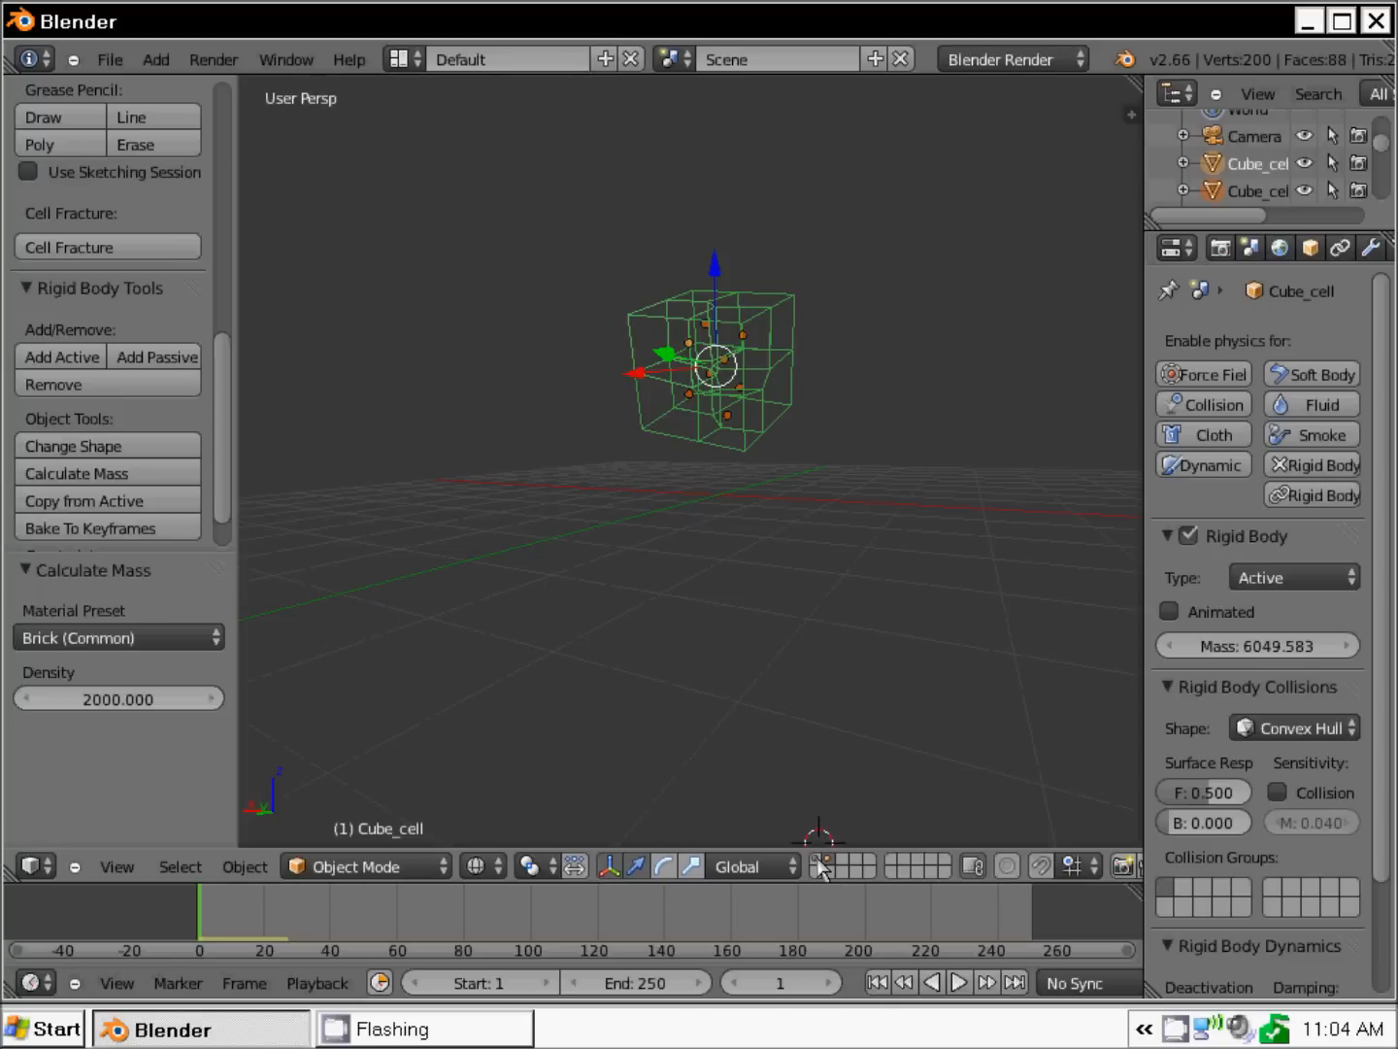
# Show the first layer together with the fragments' layer, deselect everything and switch the viewport to solid shading
pyautogui.hotkey('shift', '2')
pyautogui.scroll(-2, 643, 610)
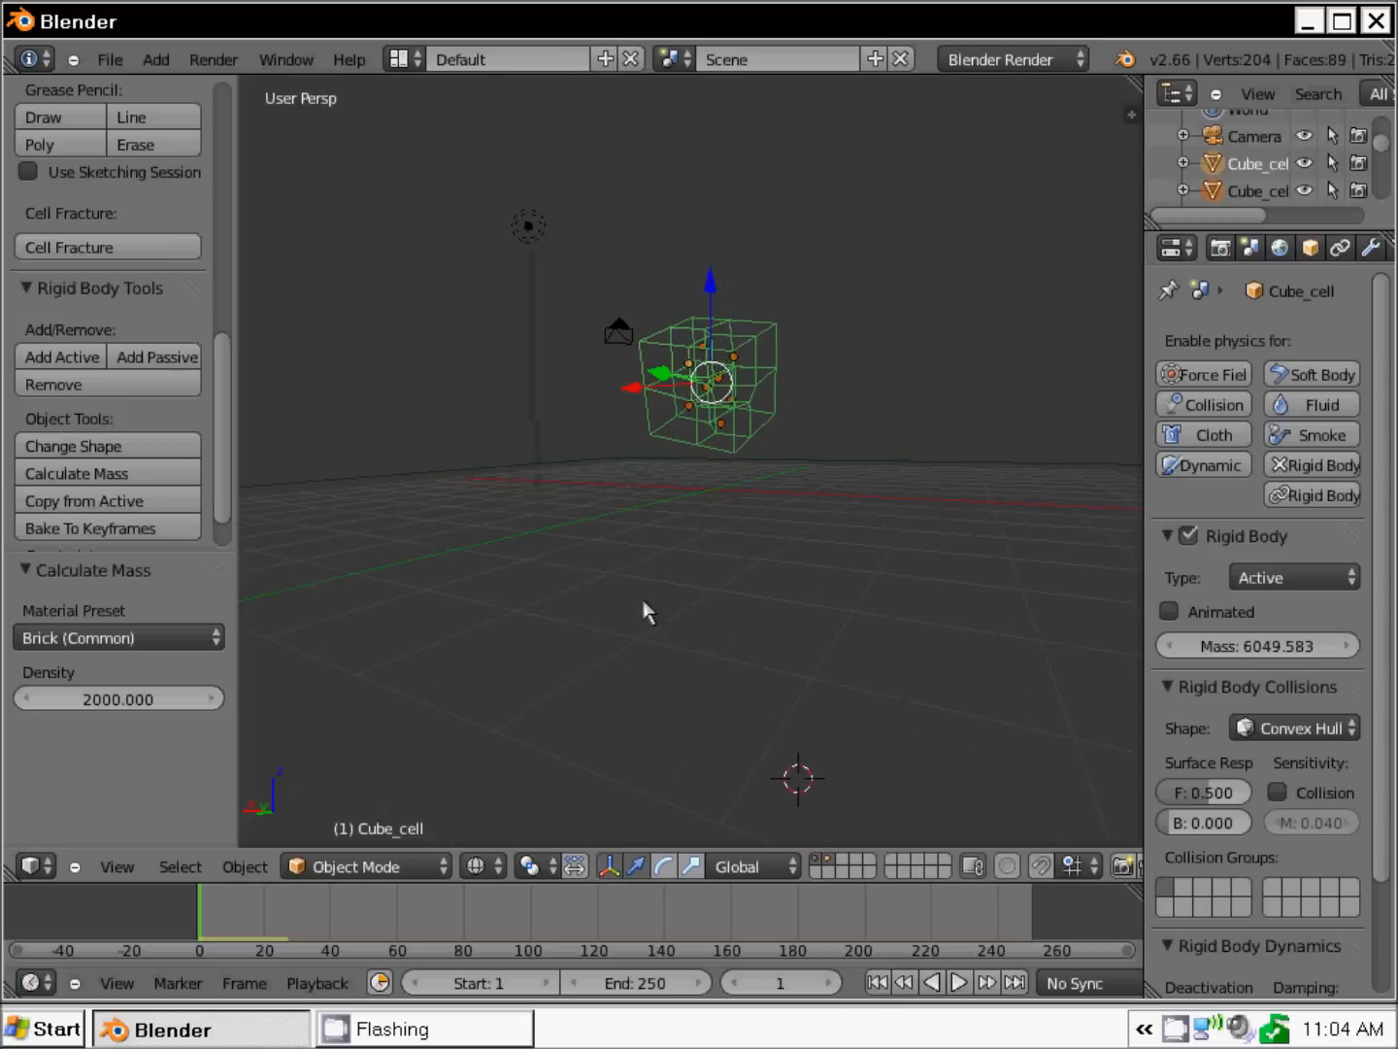
pyautogui.press('a')
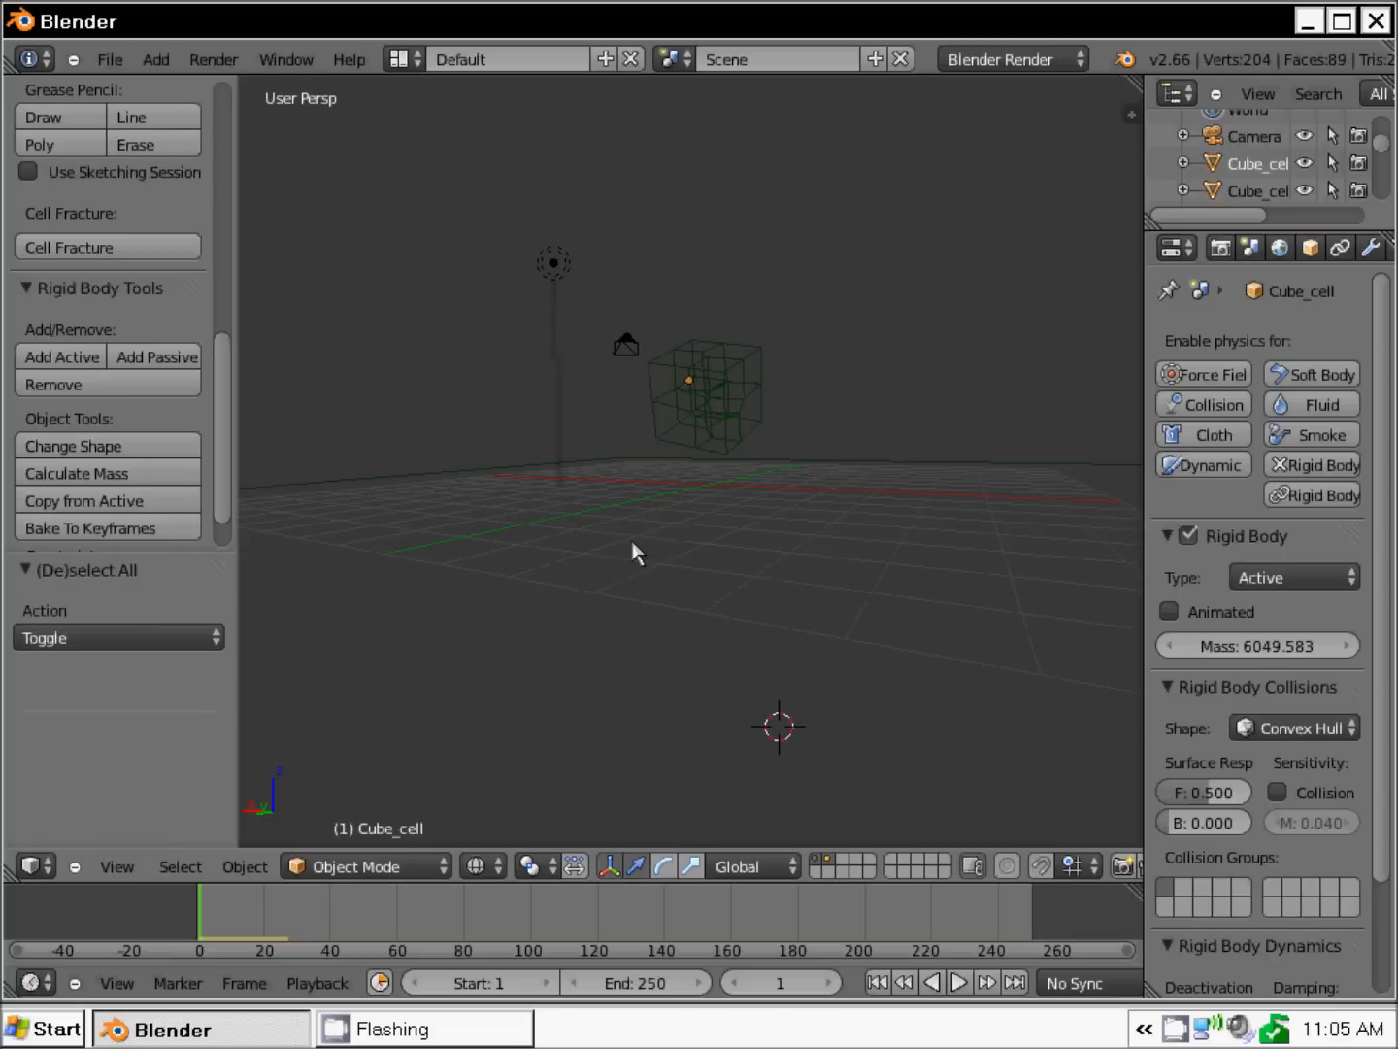
pyautogui.press('z')
pyautogui.moveTo(647, 557); pyautogui.dragTo(693, 598, button='middle')
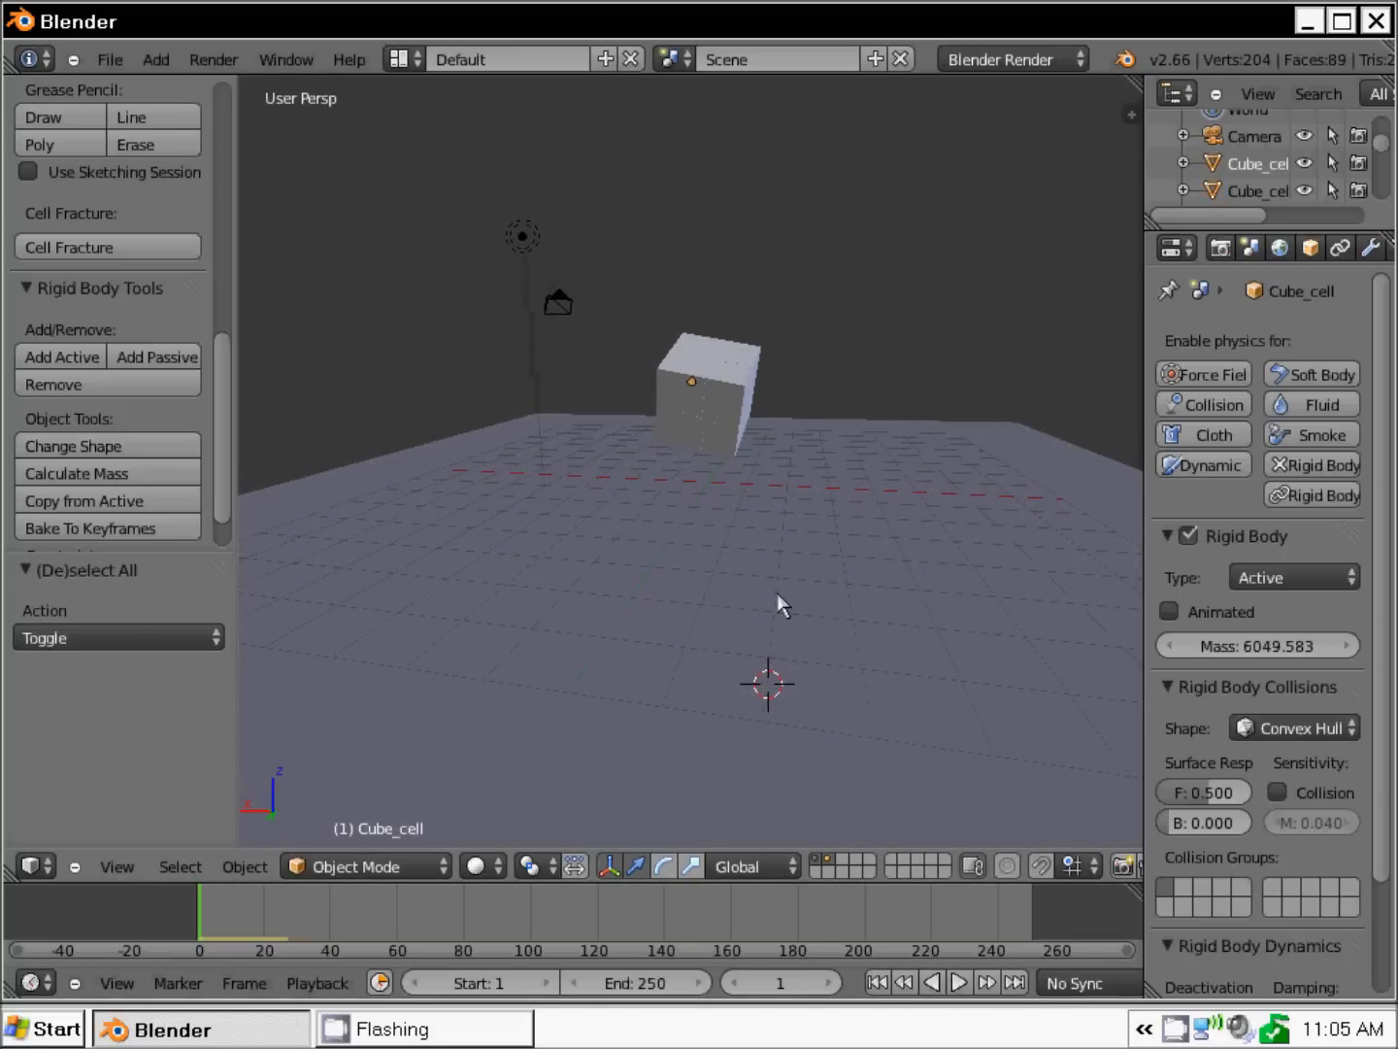
# Play the simulation of the falling fragments, stop it at frame 66, and examine how the pieces have scattered on the plane
pyautogui.click(958, 983)
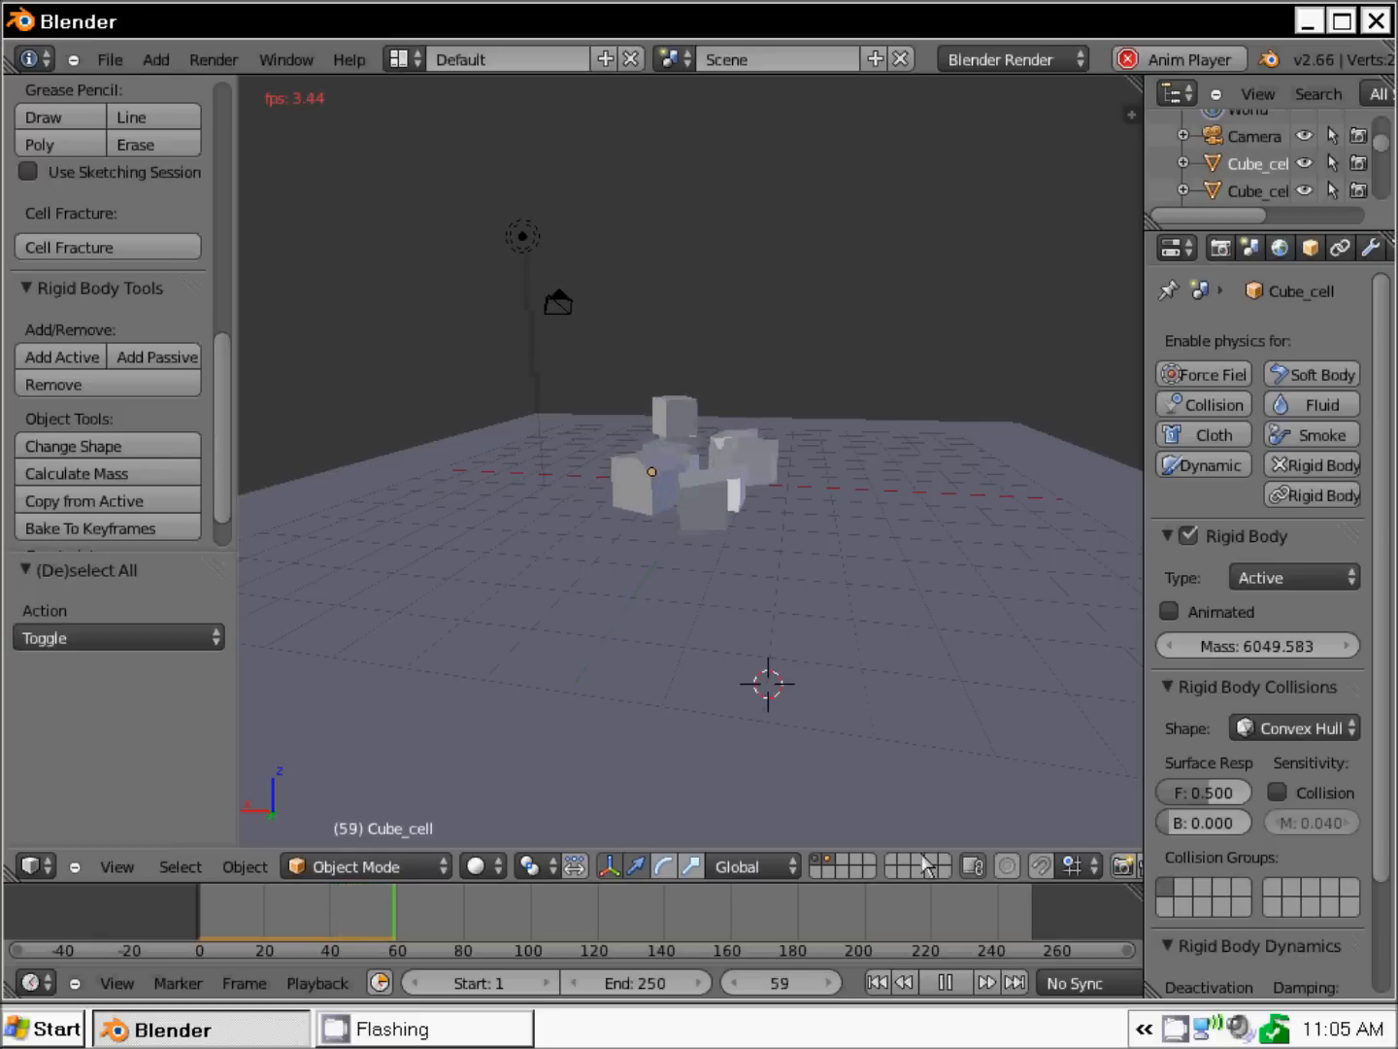
pyautogui.click(942, 983)
pyautogui.moveTo(841, 663); pyautogui.dragTo(787, 724, button='middle')
pyautogui.scroll(5, 787, 725)
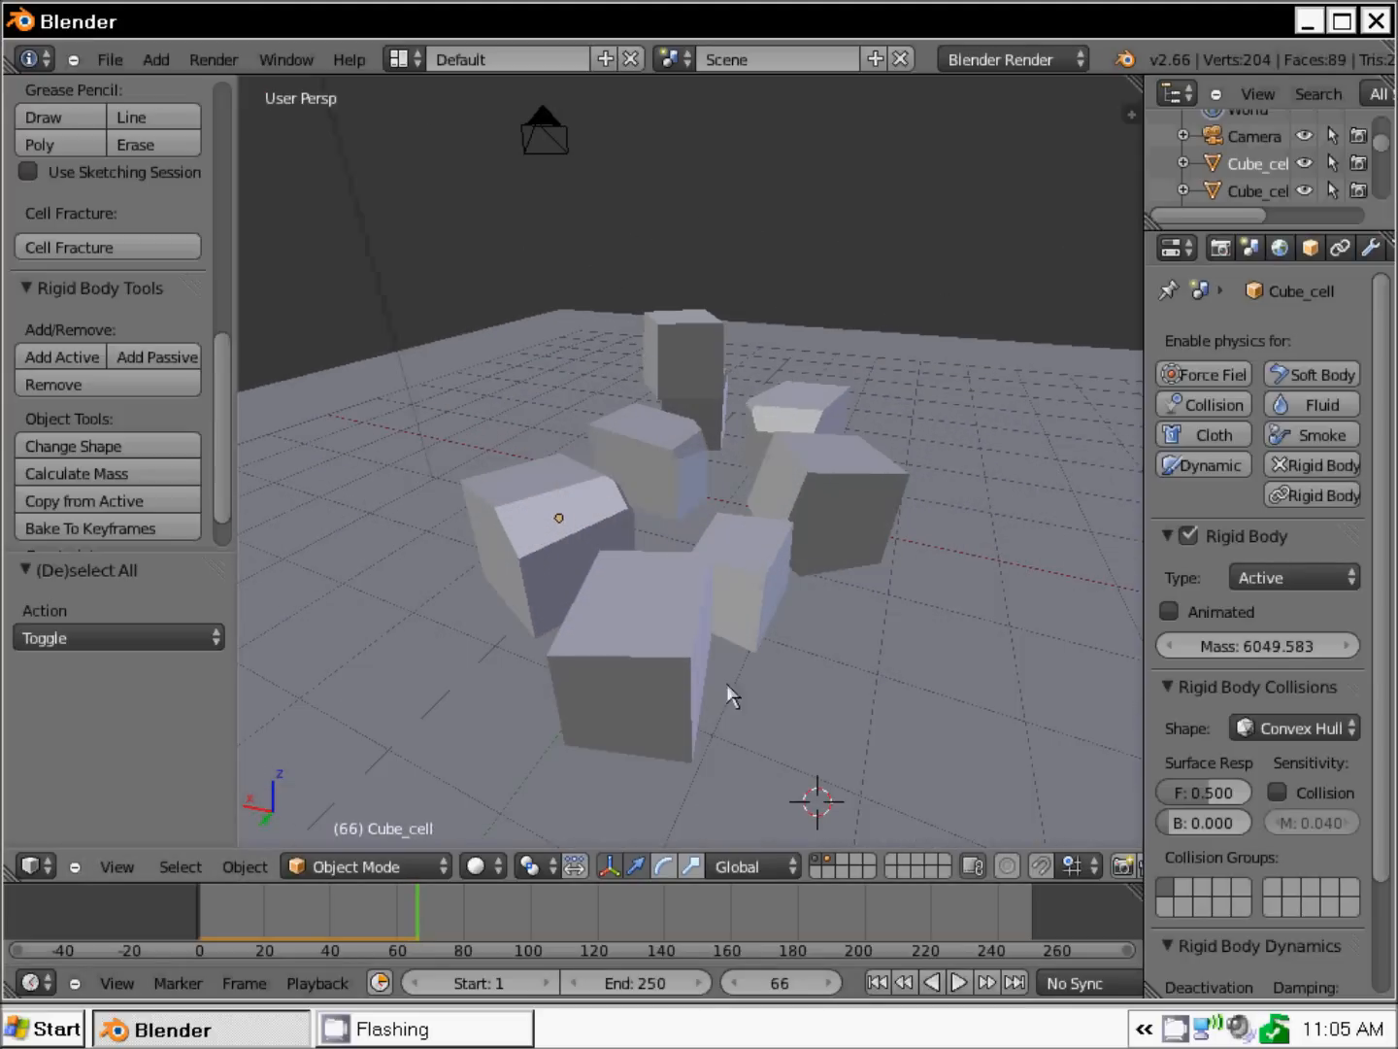
pyautogui.moveTo(485, 636); pyautogui.dragTo(365, 581, button='middle')
pyautogui.scroll(-4, 379, 578)
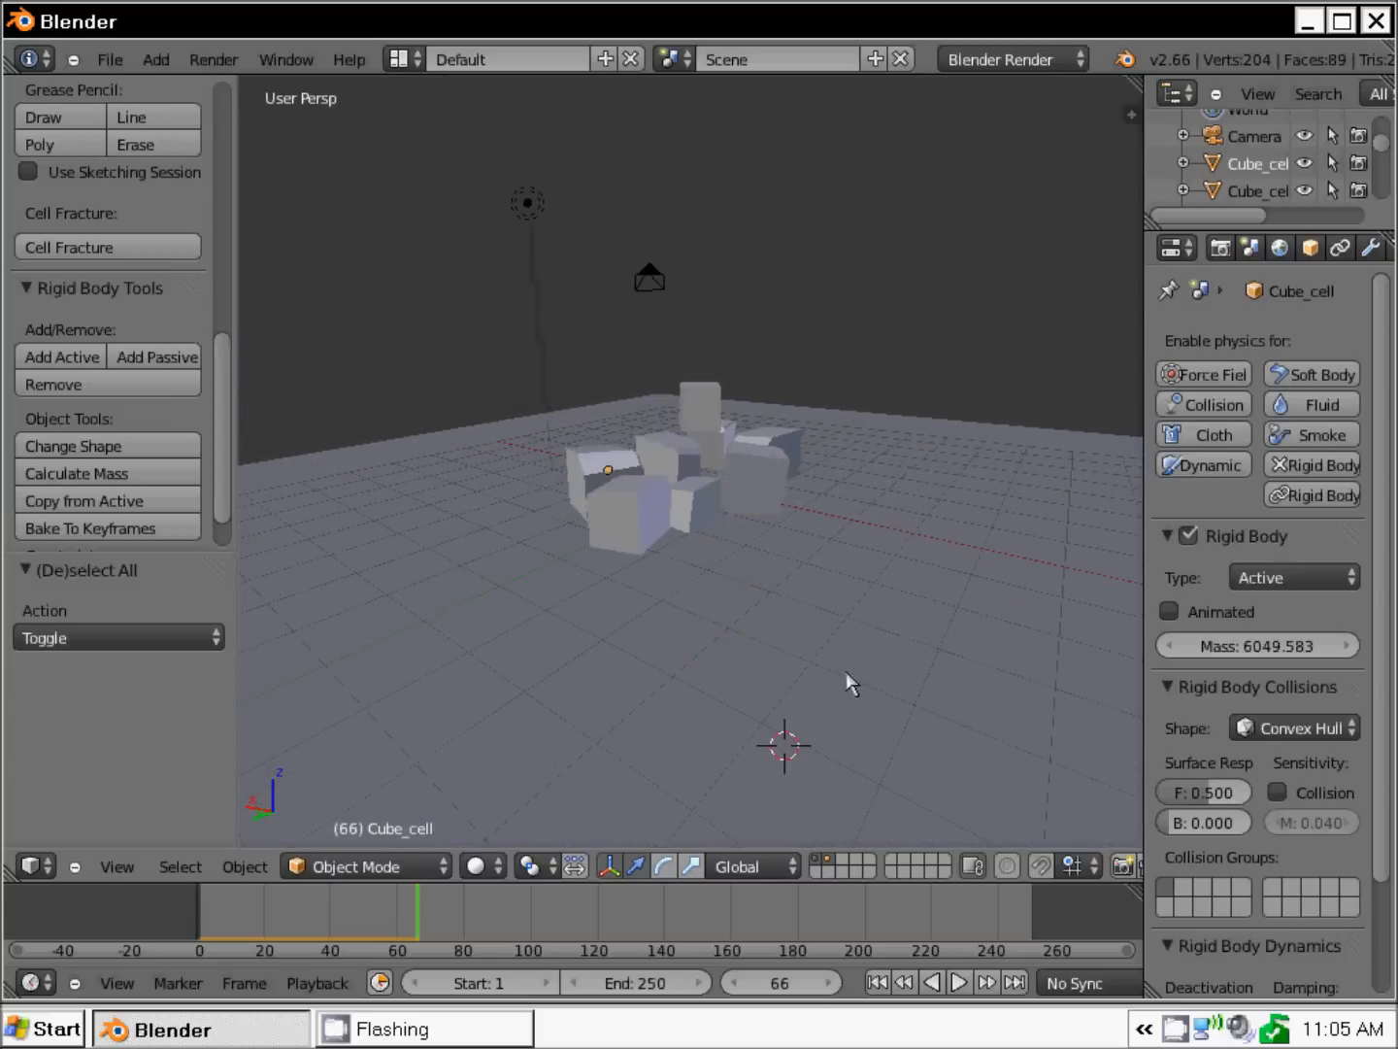
# Select the ground plane and try moving it, cancelling the move so only the selection is kept
pyautogui.rightClick(808, 521)
pyautogui.press('g')
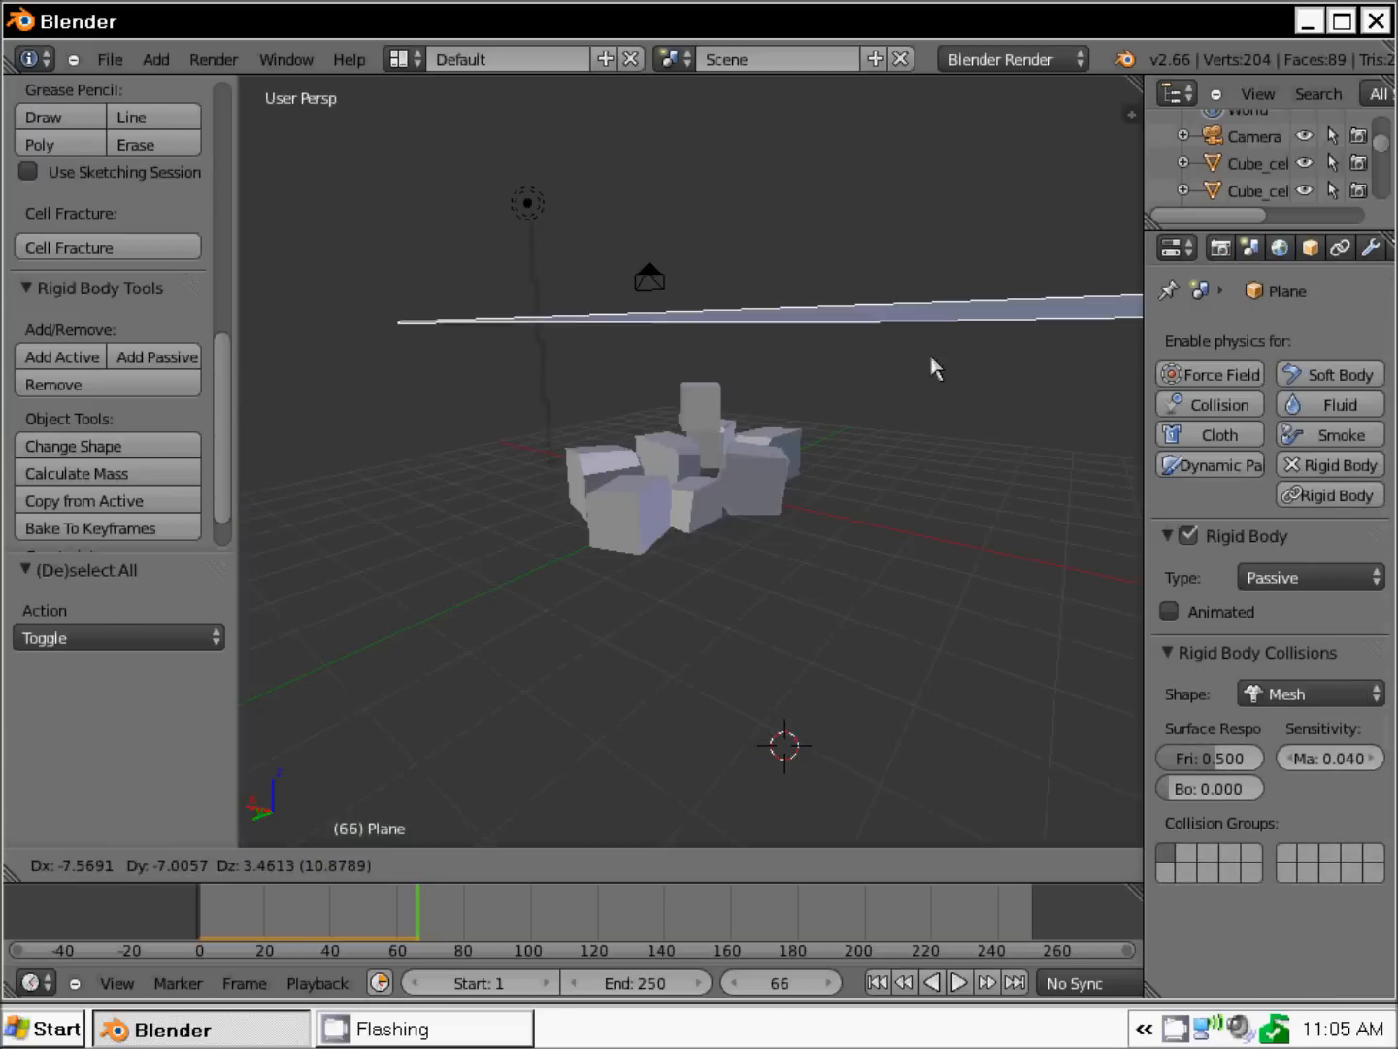
pyautogui.press('Escape')
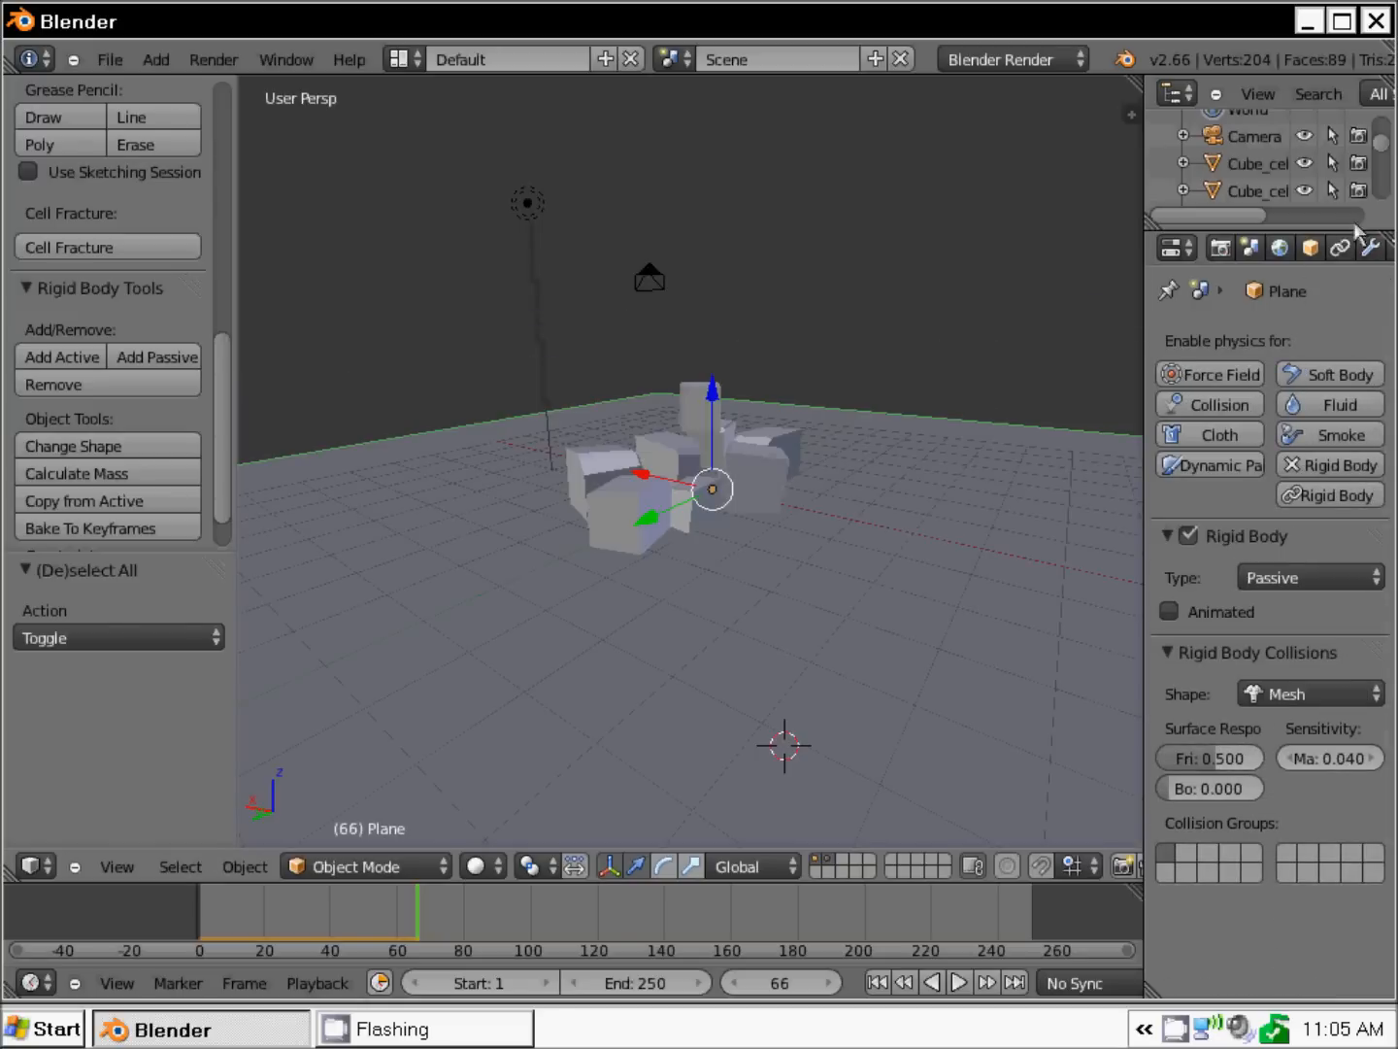
# Set the ground plane's rigid body surface friction to 0.7
pyautogui.hscroll(3, 1333, 251)
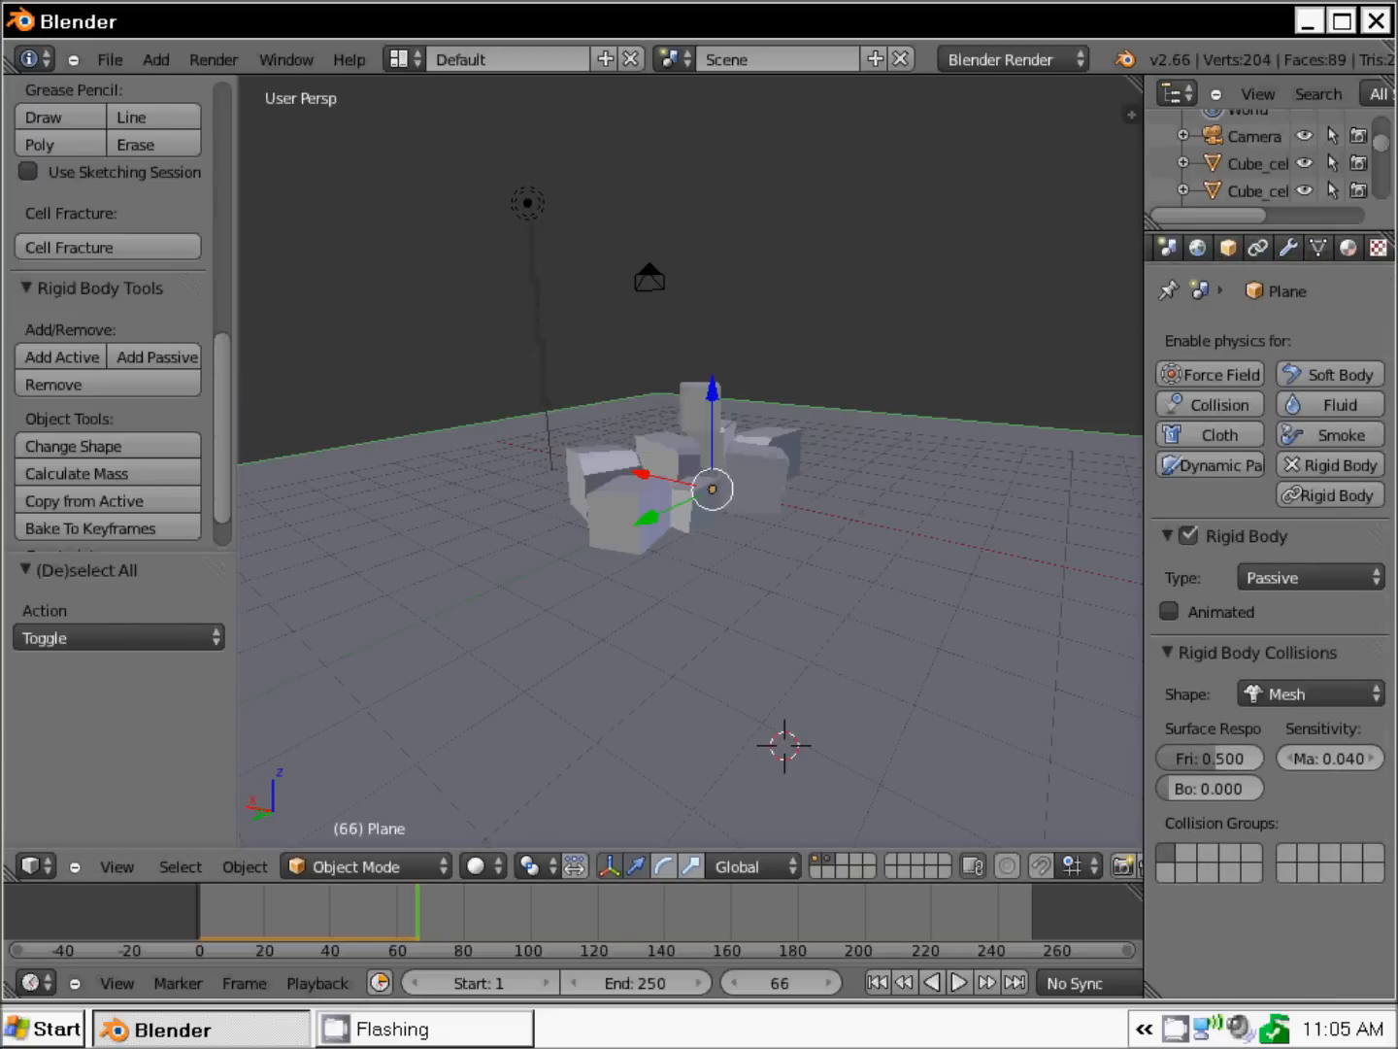
pyautogui.hscroll(3, 1326, 254)
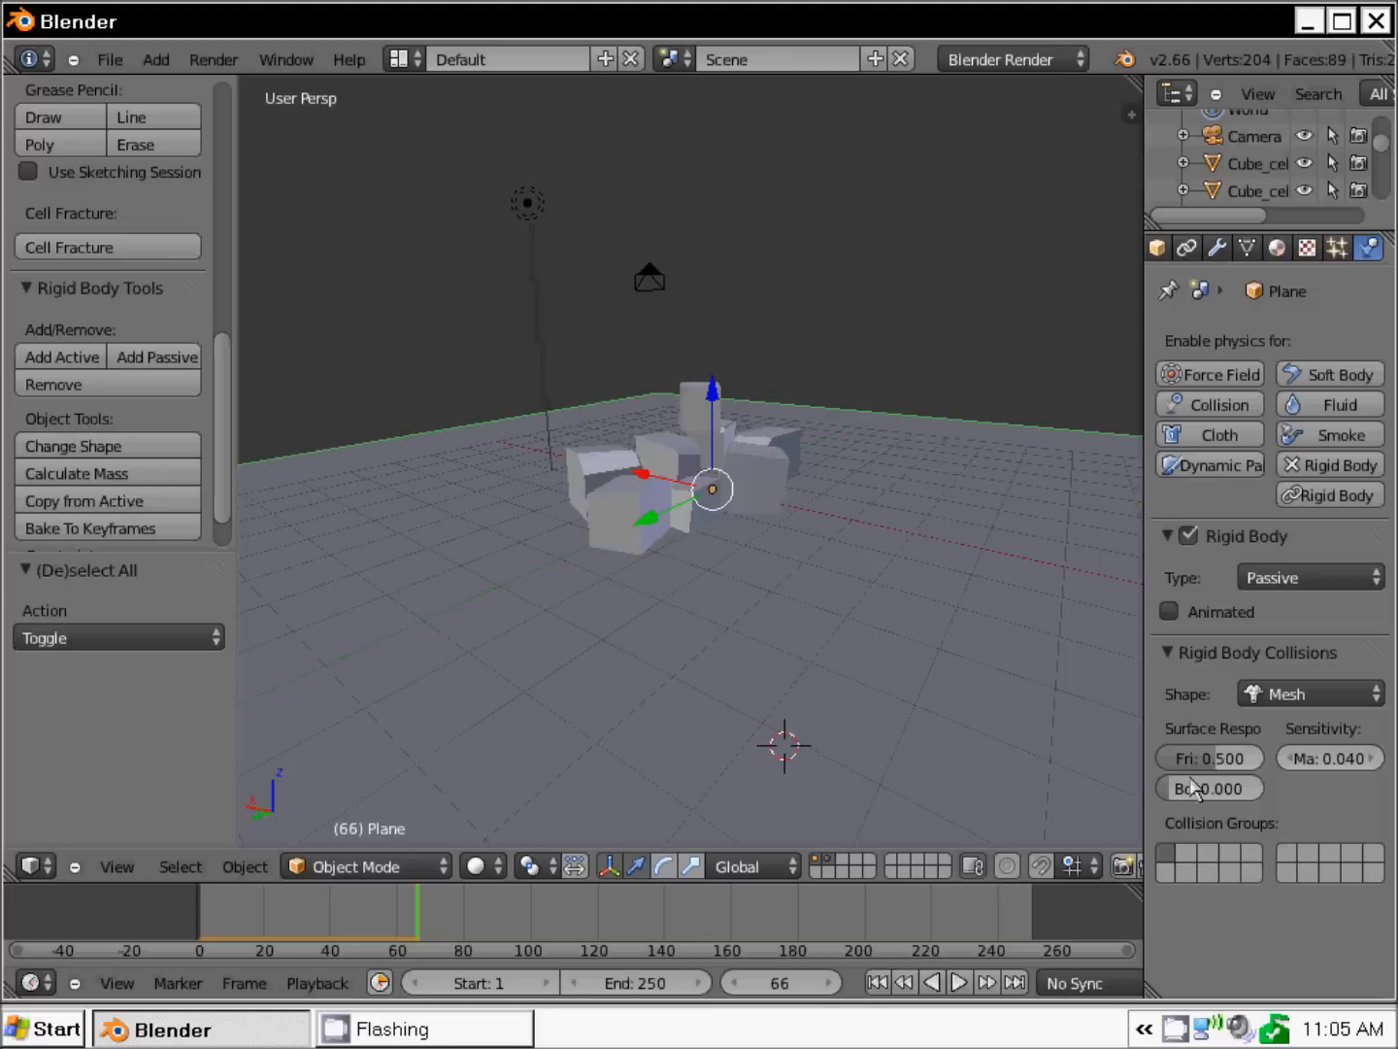
pyautogui.moveTo(1238, 762); pyautogui.dragTo(1320, 771)
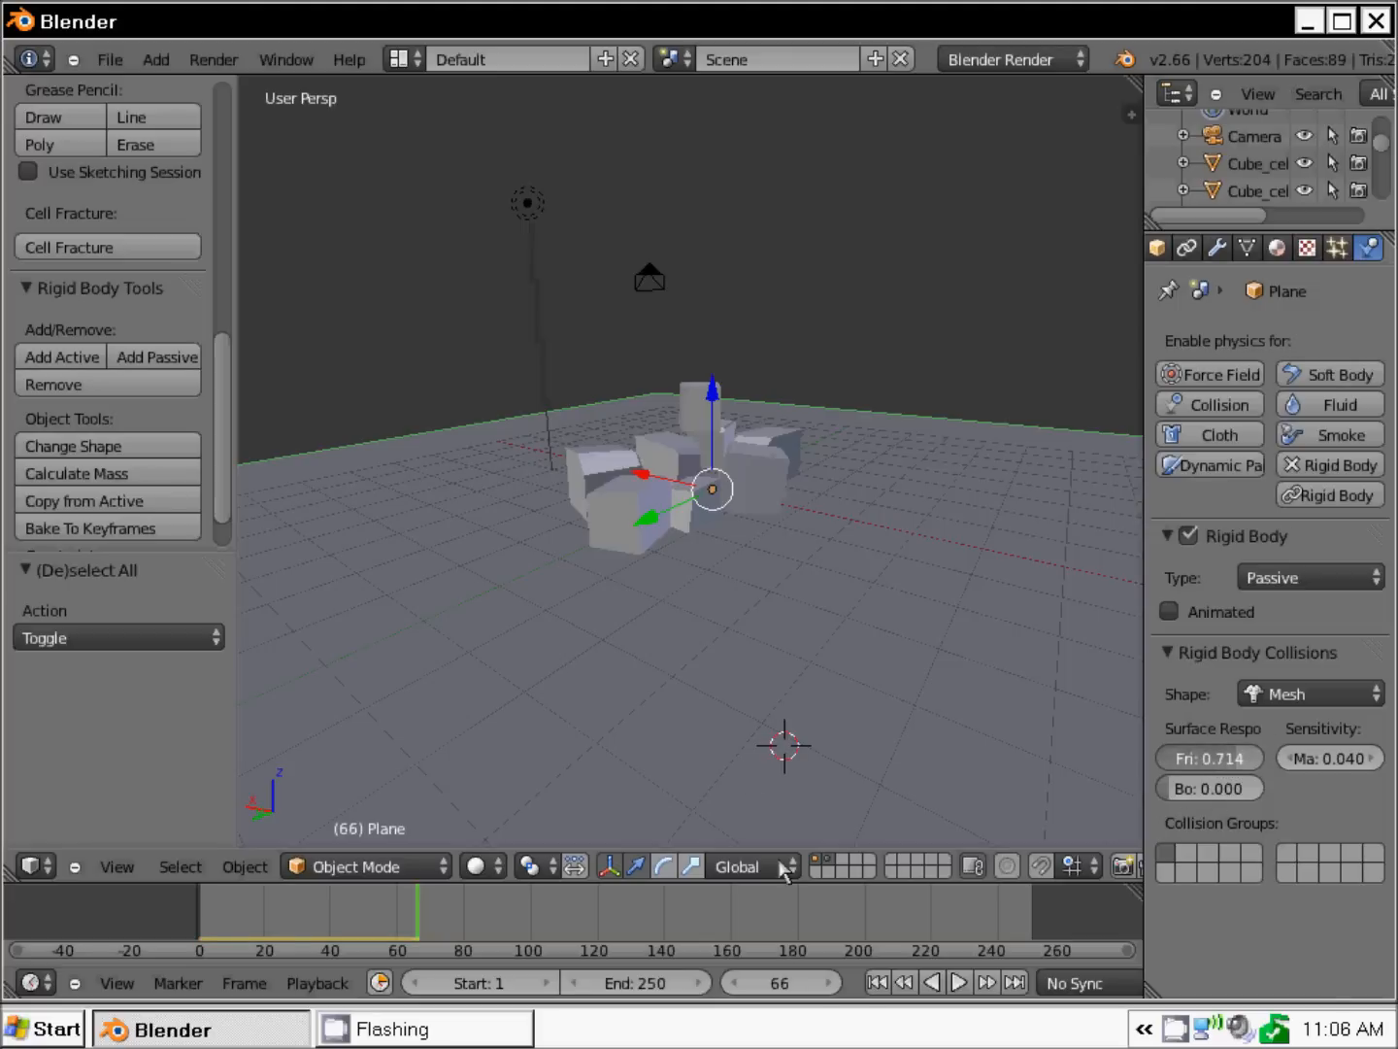
pyautogui.moveTo(781, 861); pyautogui.dragTo(822, 711)
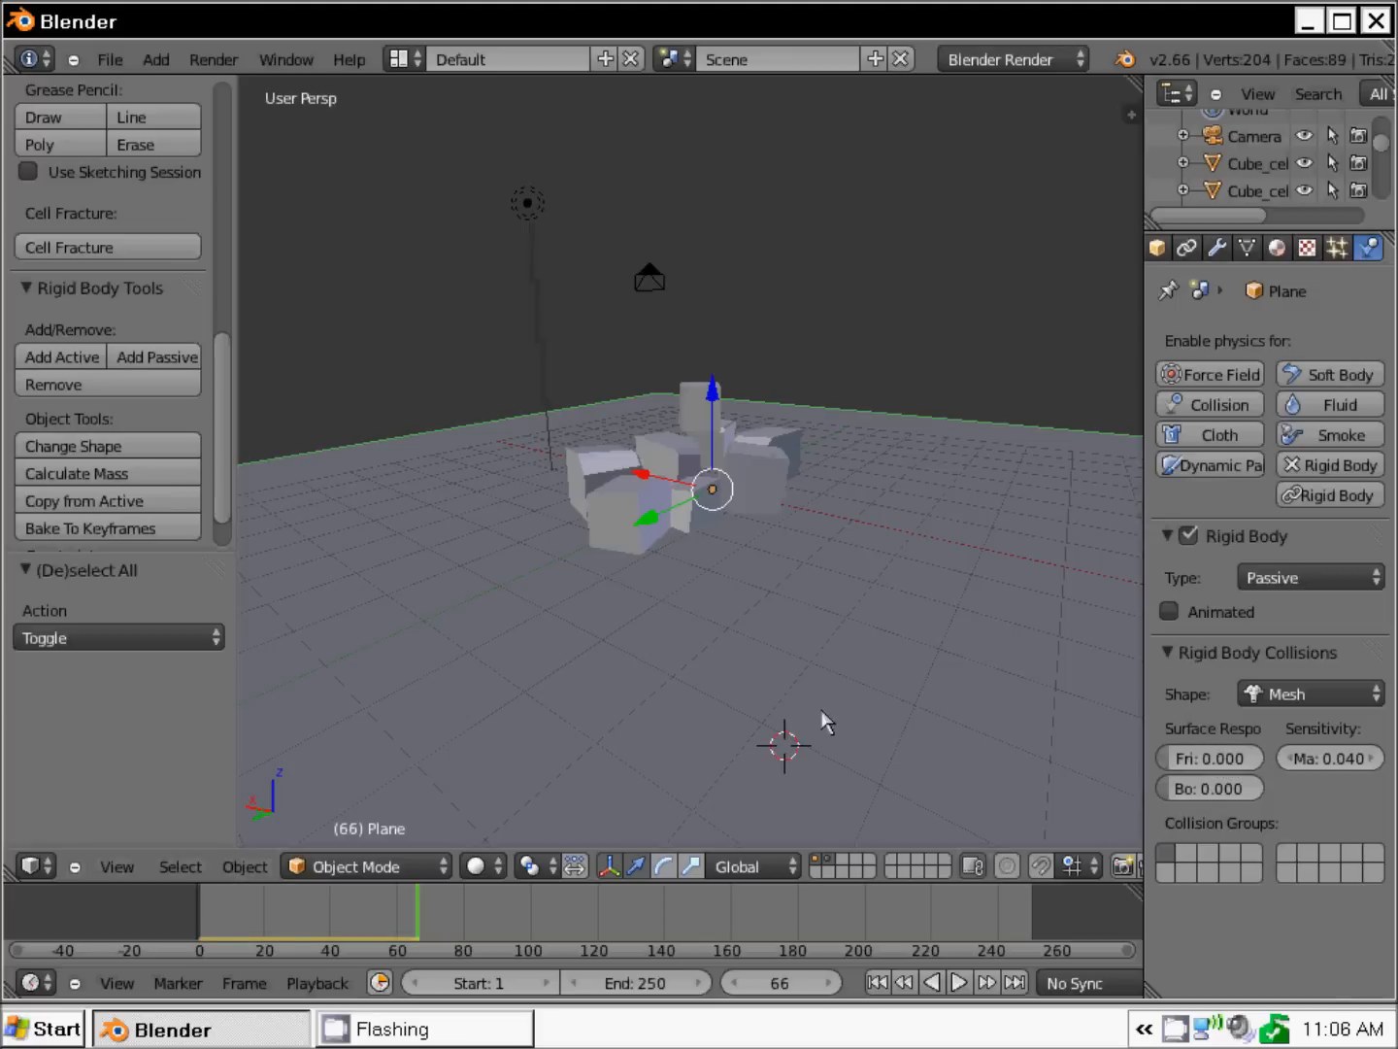
pyautogui.click(1221, 759)
pyautogui.press('BackSpace')
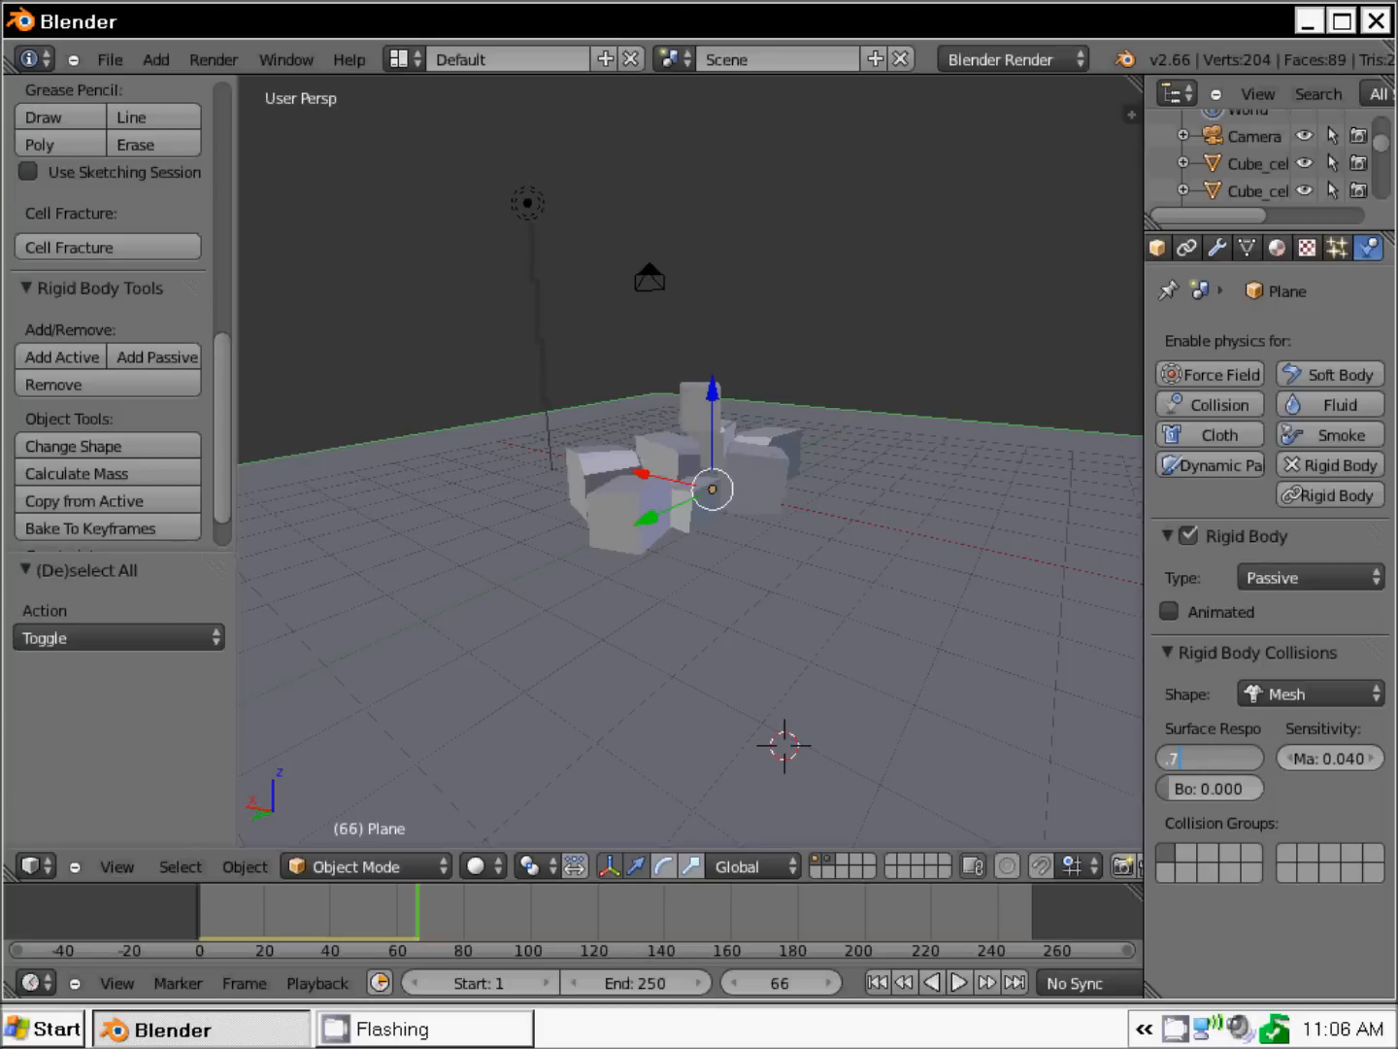
pyautogui.write('.7')
pyautogui.press('Return')
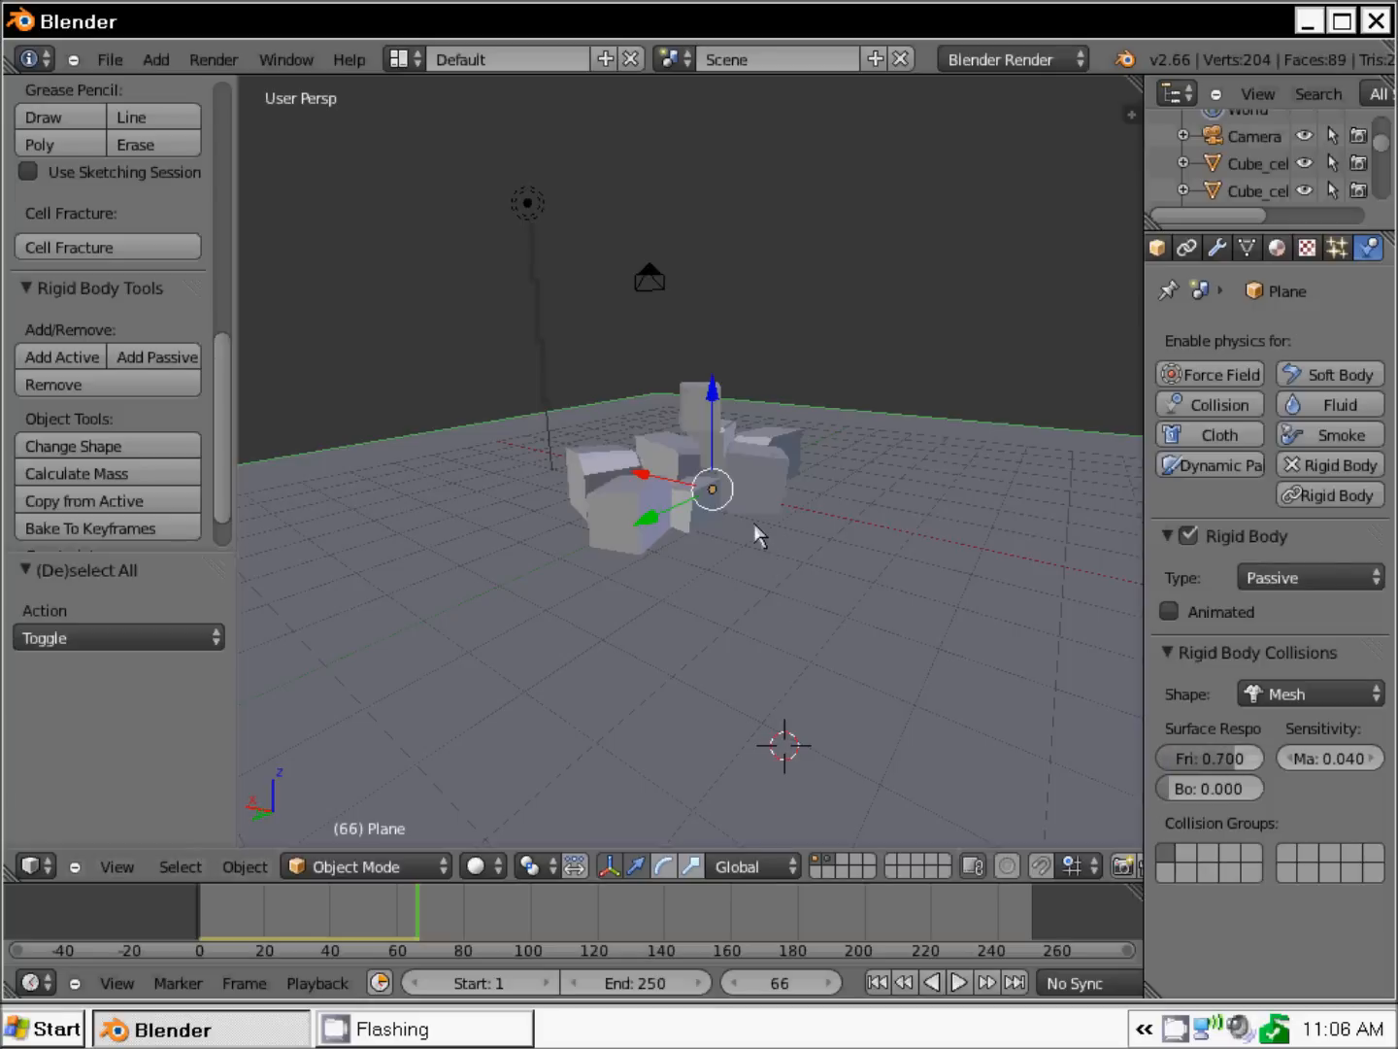